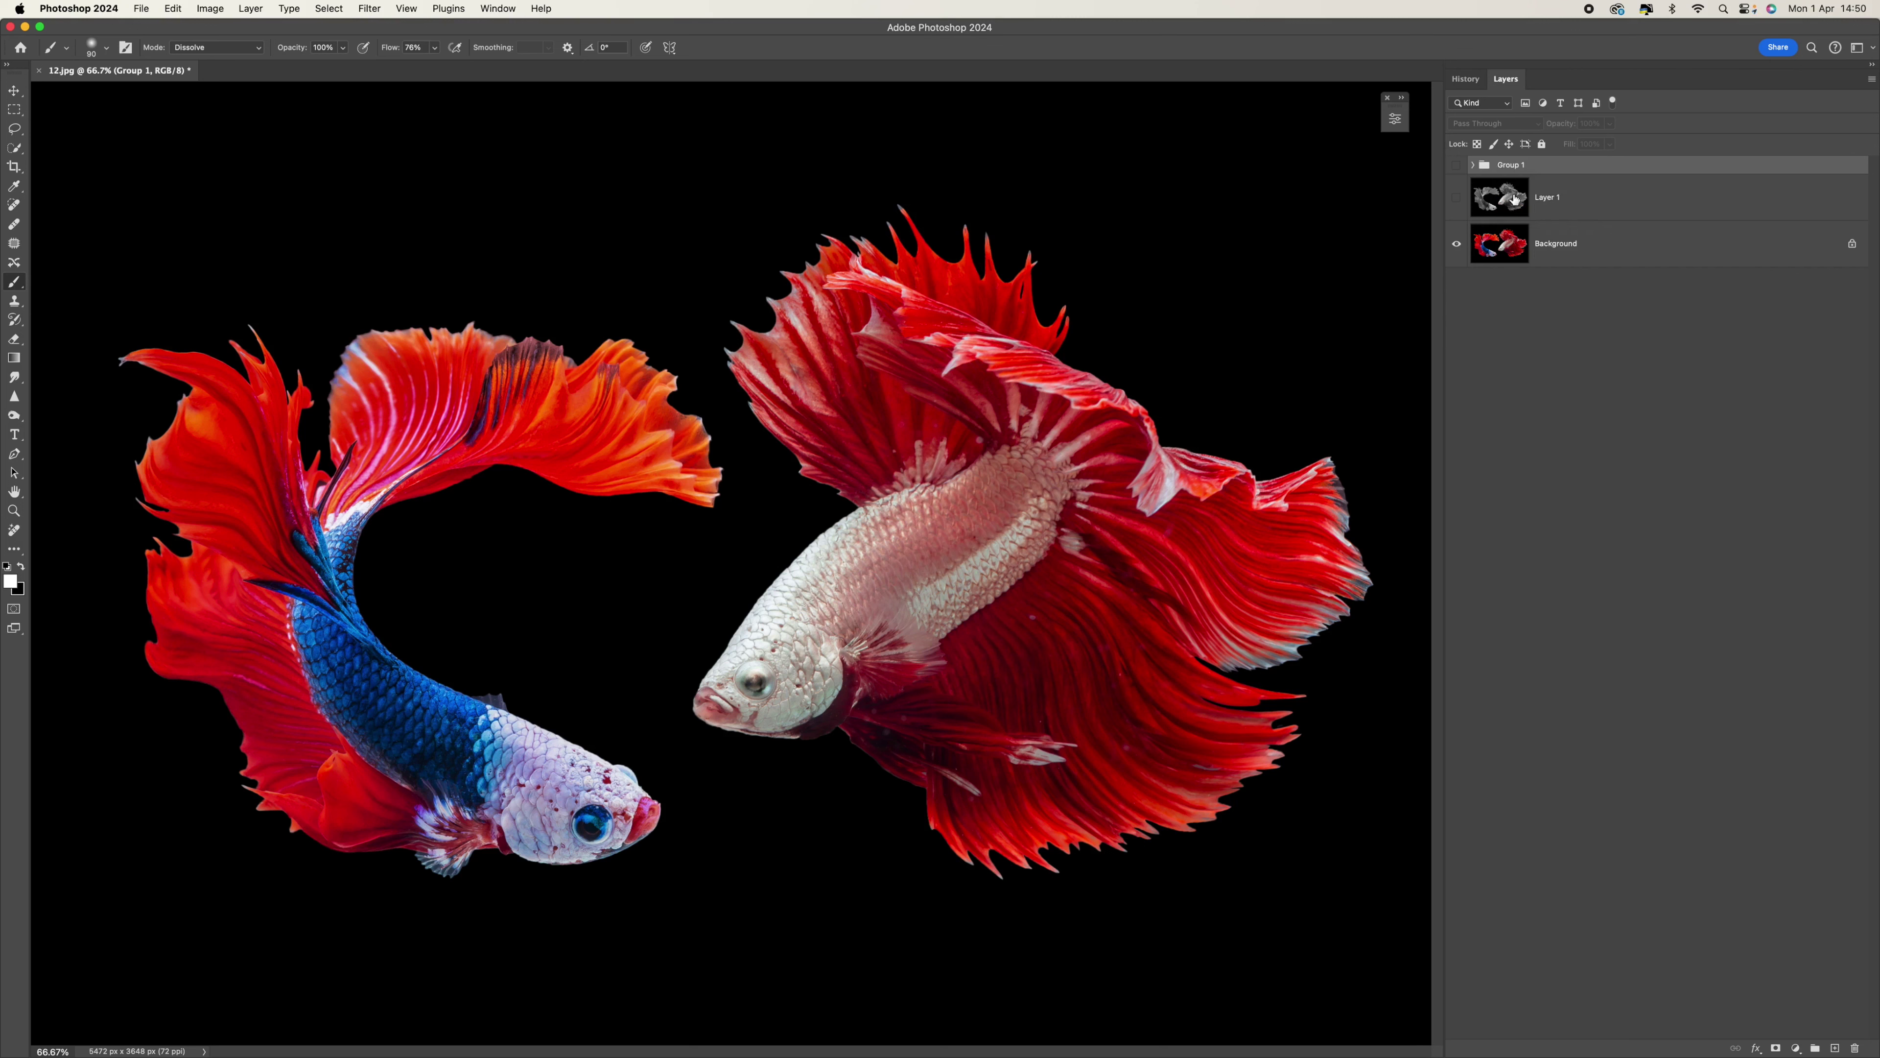
Compare the fish image with and without the Group 1 adjustments.
click(1457, 165)
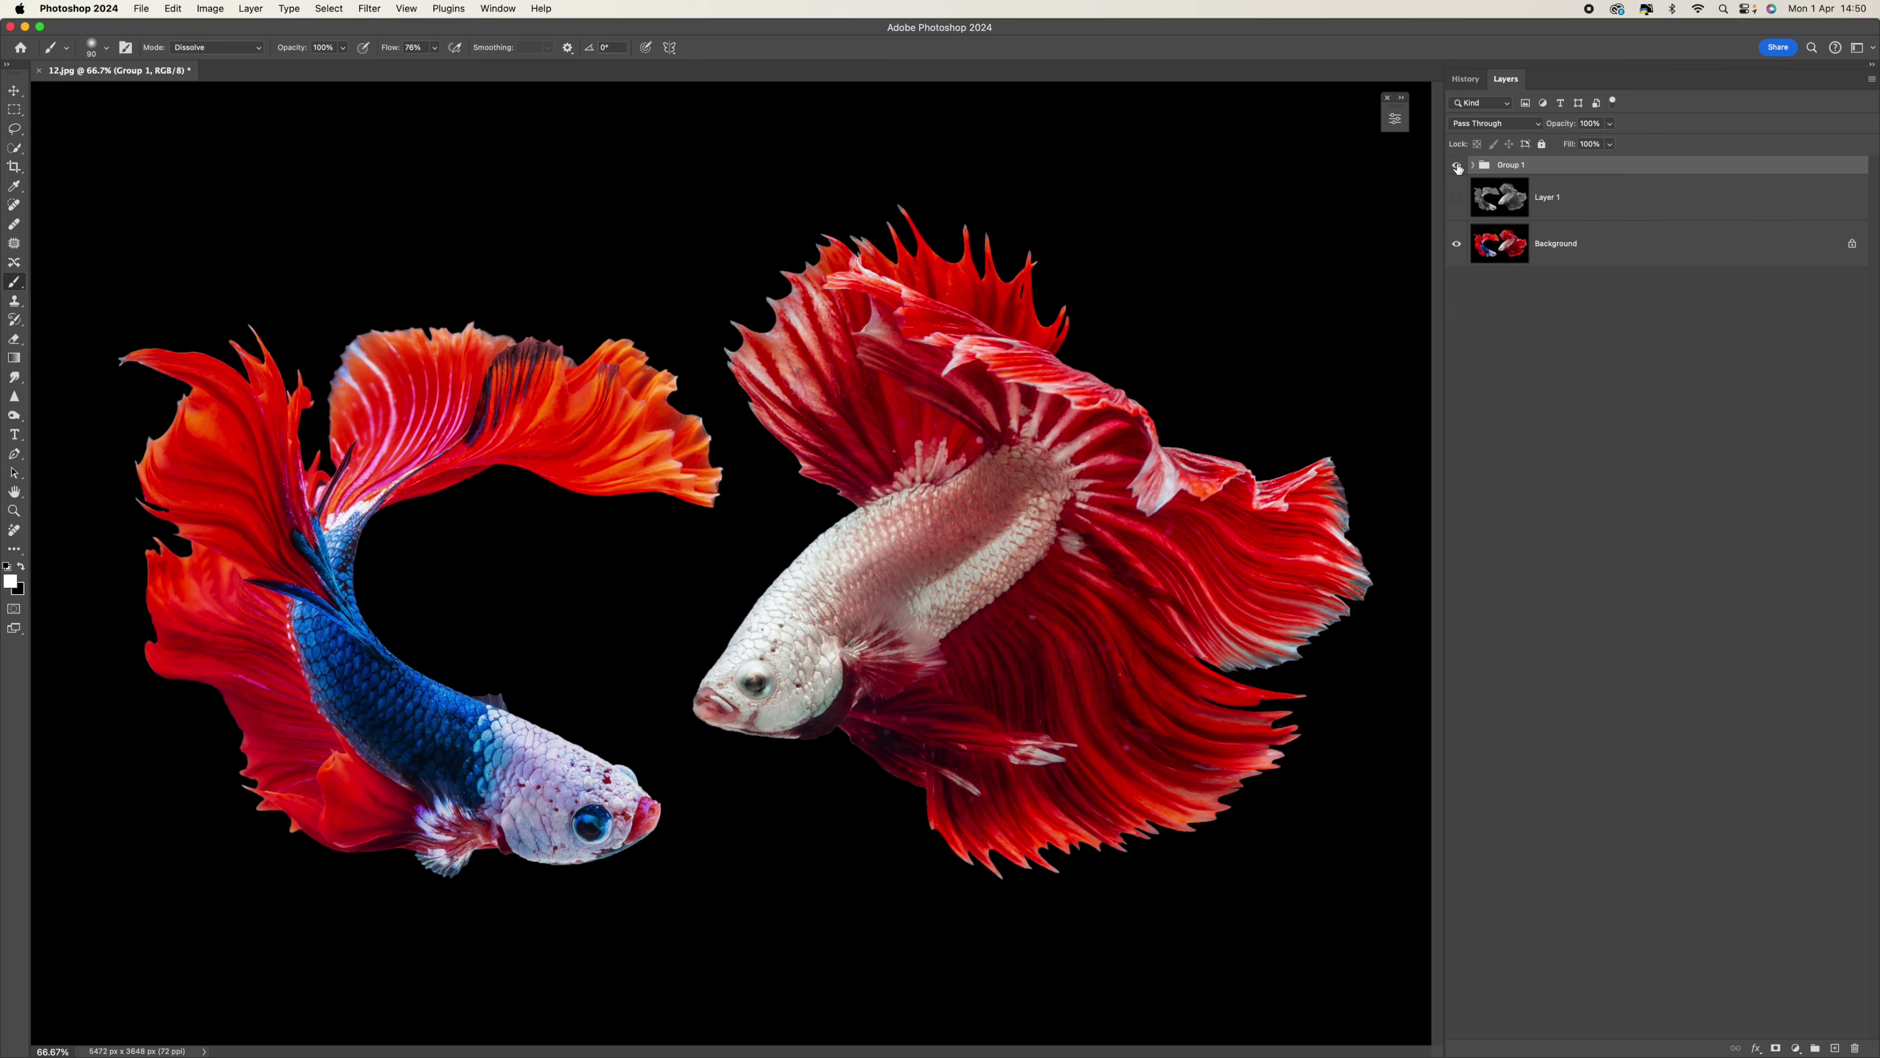
click(1457, 166)
click(1457, 166)
click(1457, 166)
click(1457, 166)
click(1457, 166)
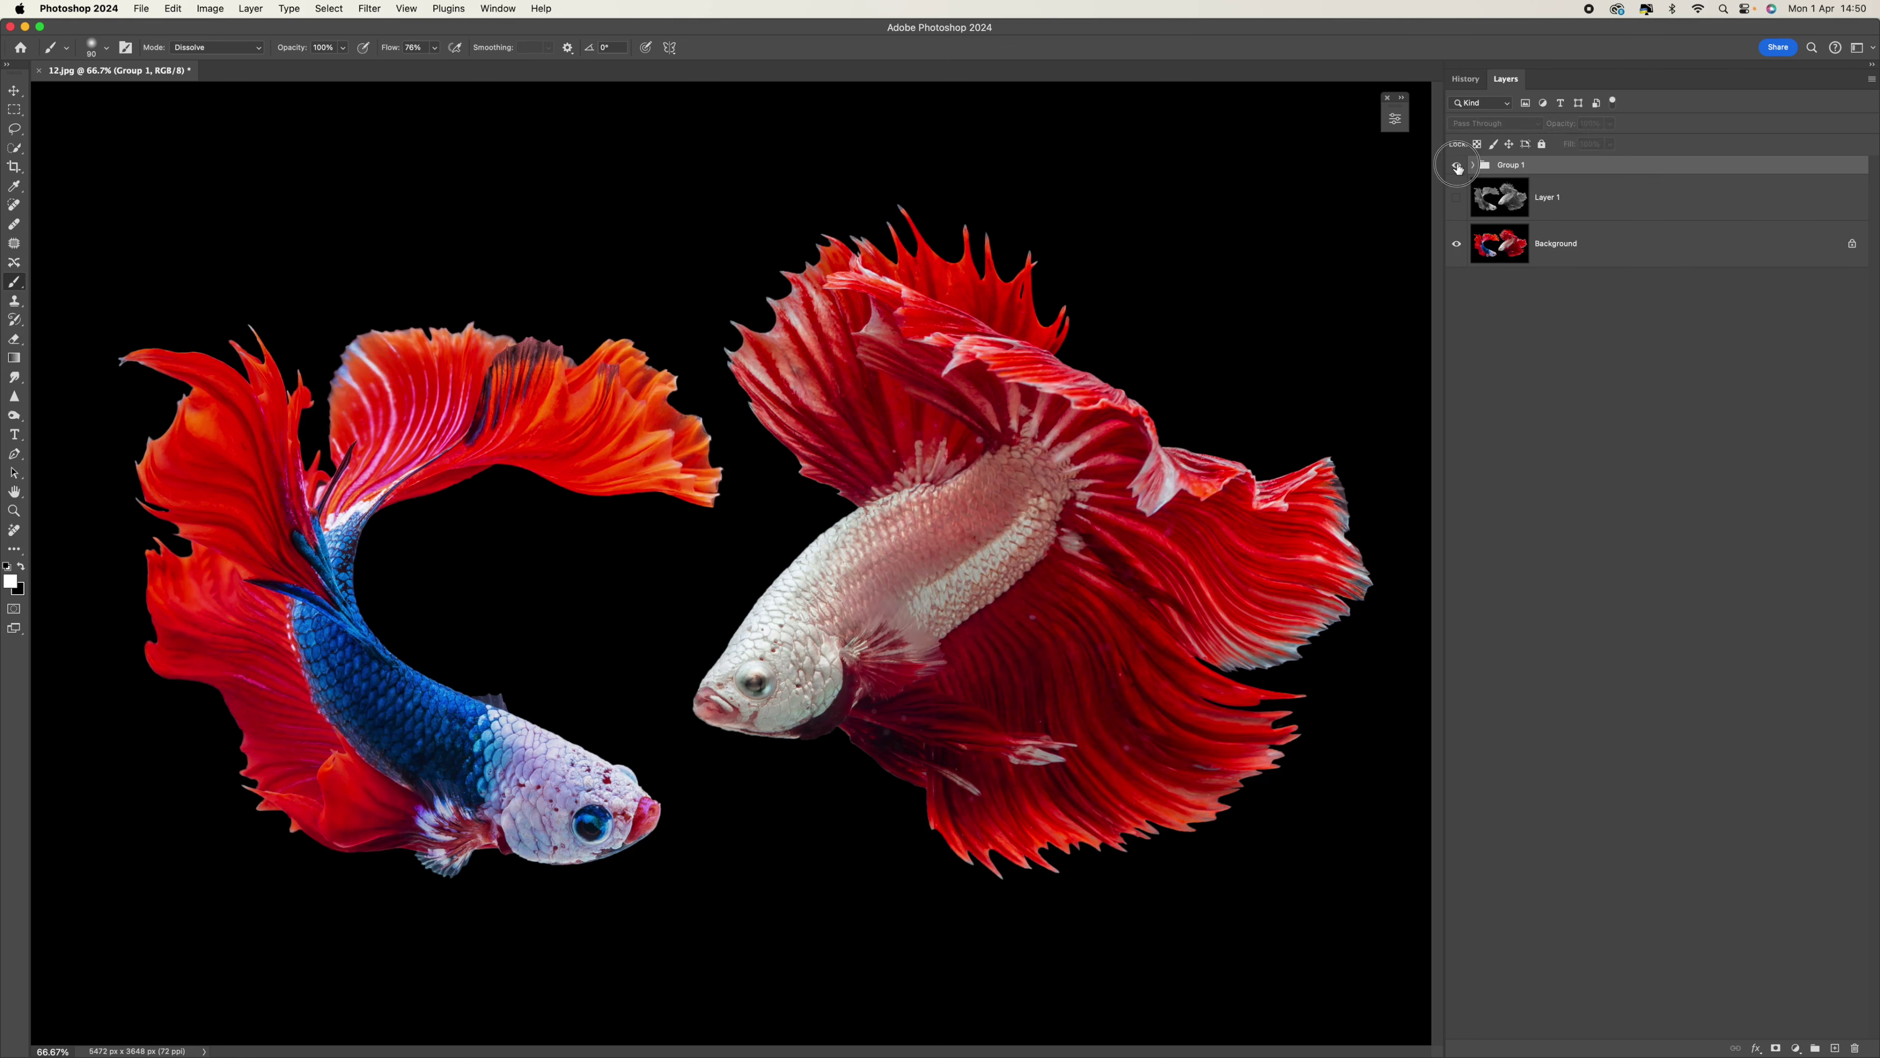
click(1457, 166)
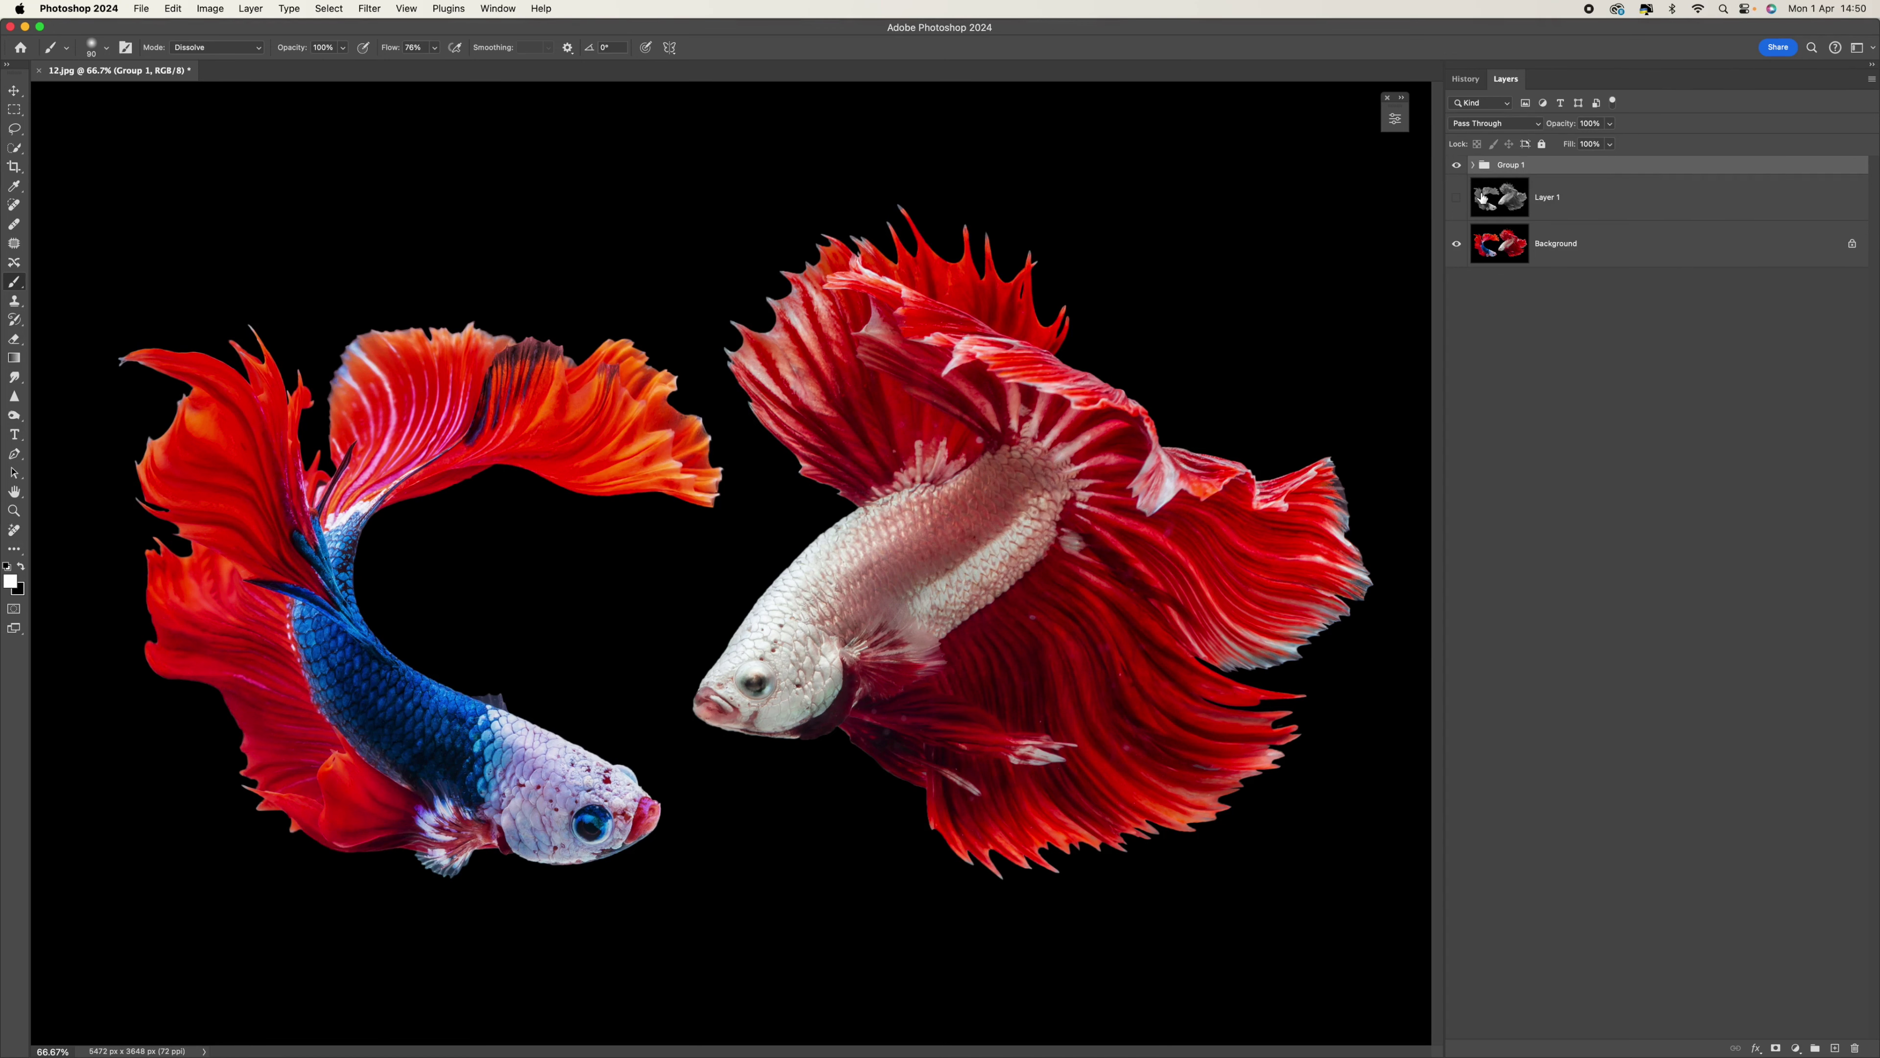
Delete Group 1 and Layer 1 so that only the Background layer remains.
click(1457, 198)
key(Delete)
key(Delete)
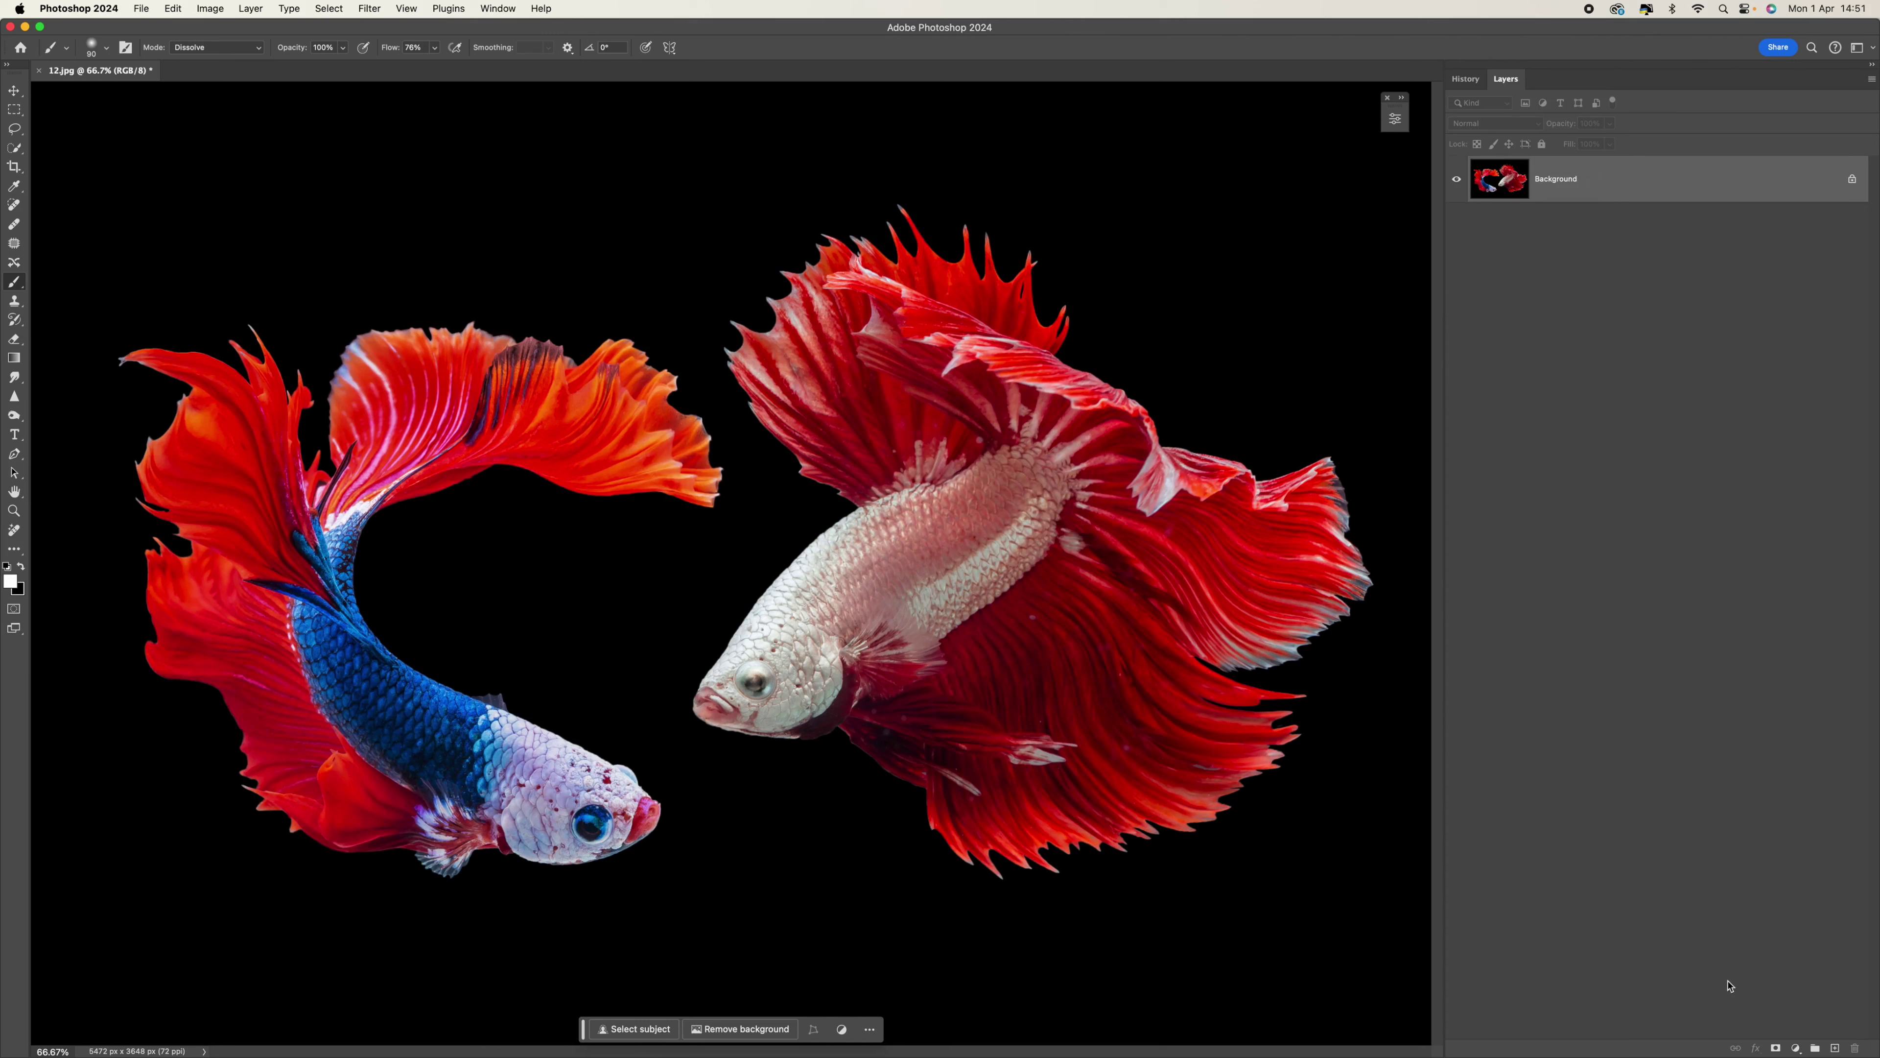
Add a Hue/Saturation adjustment layer above the Background with saturation set to -100.
click(1796, 1048)
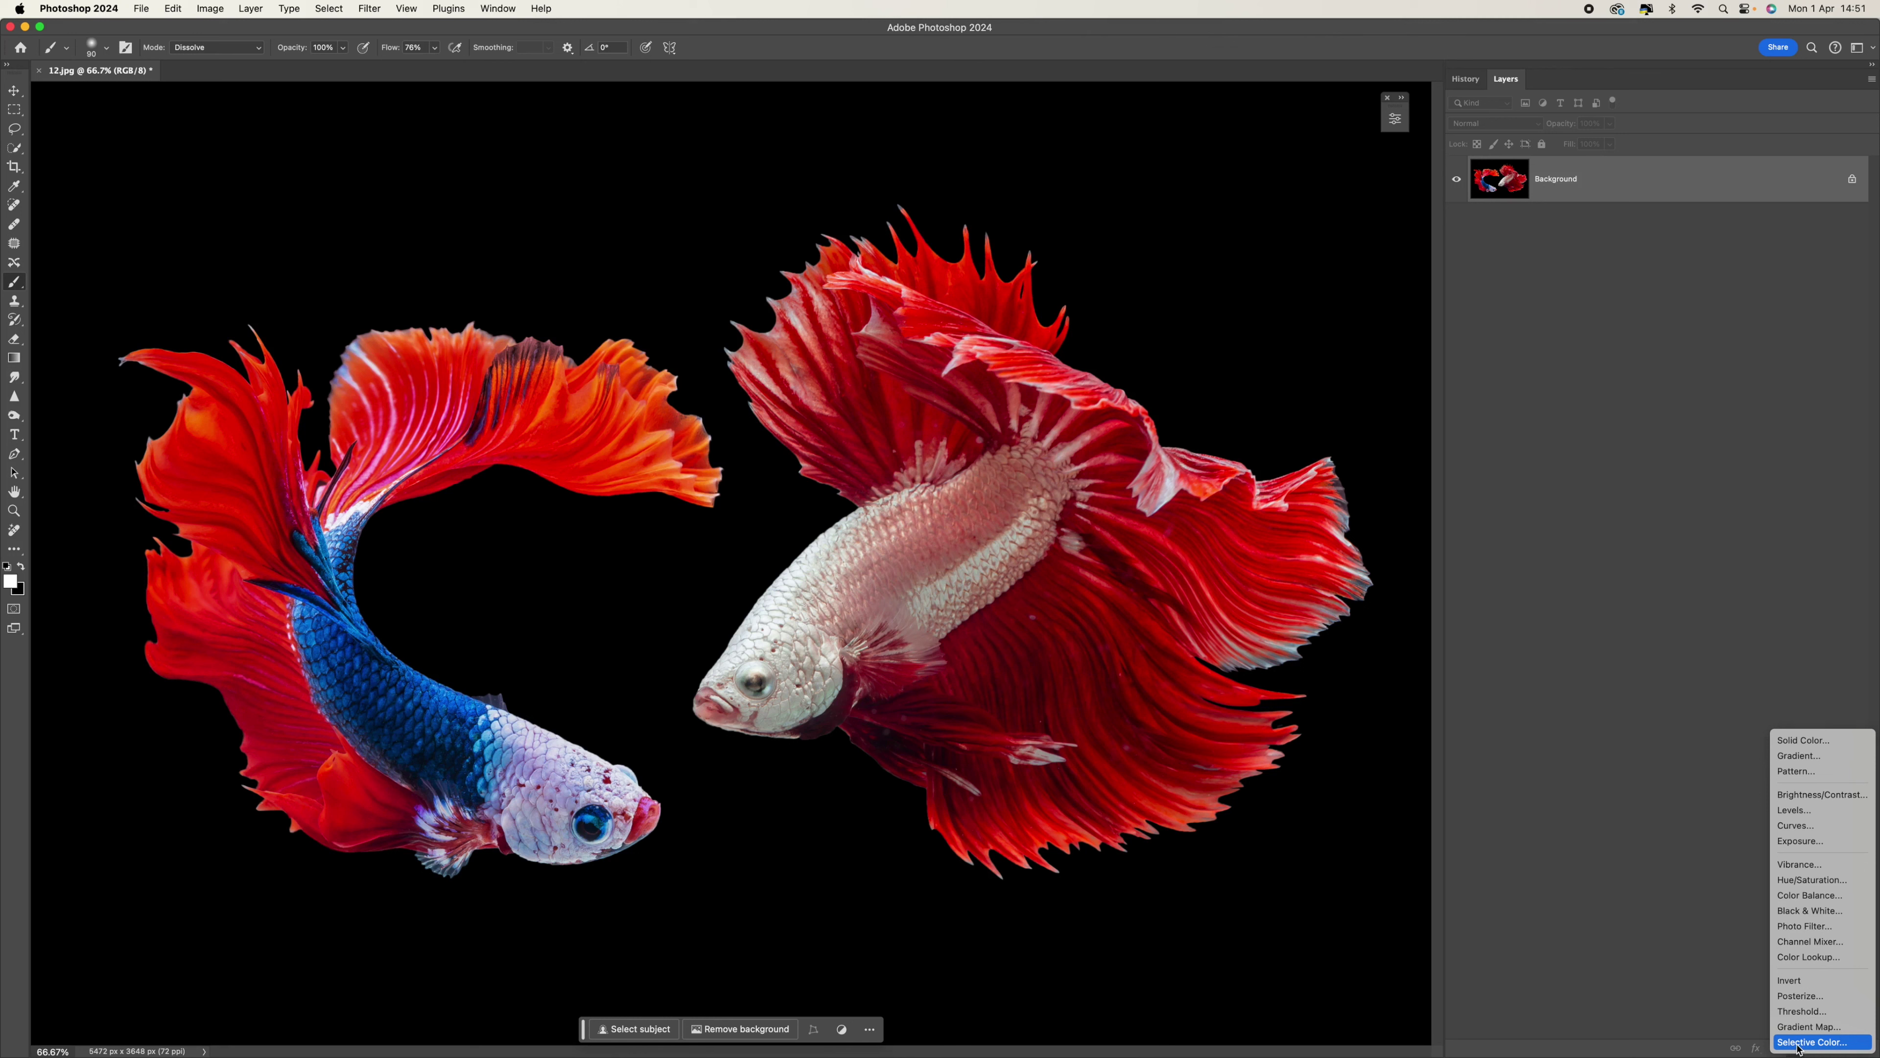
click(1824, 882)
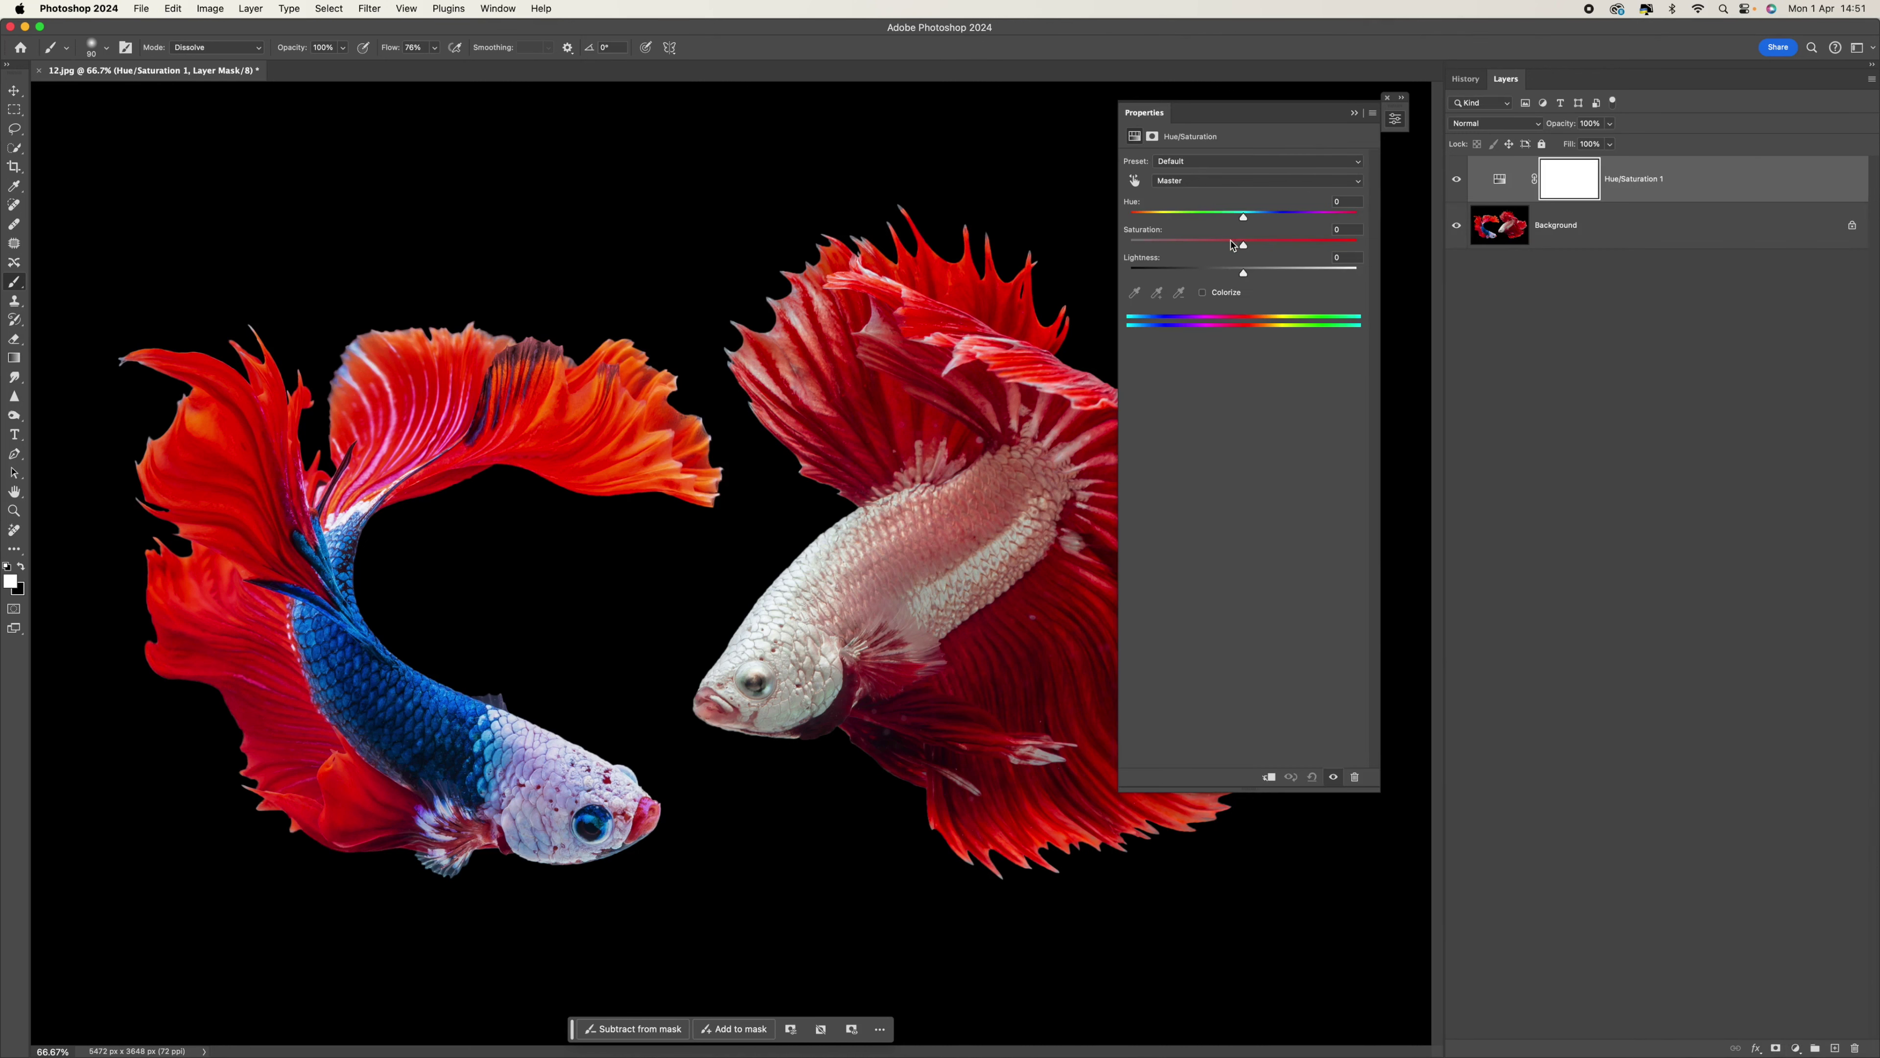
drag(1242, 246, 1056, 234)
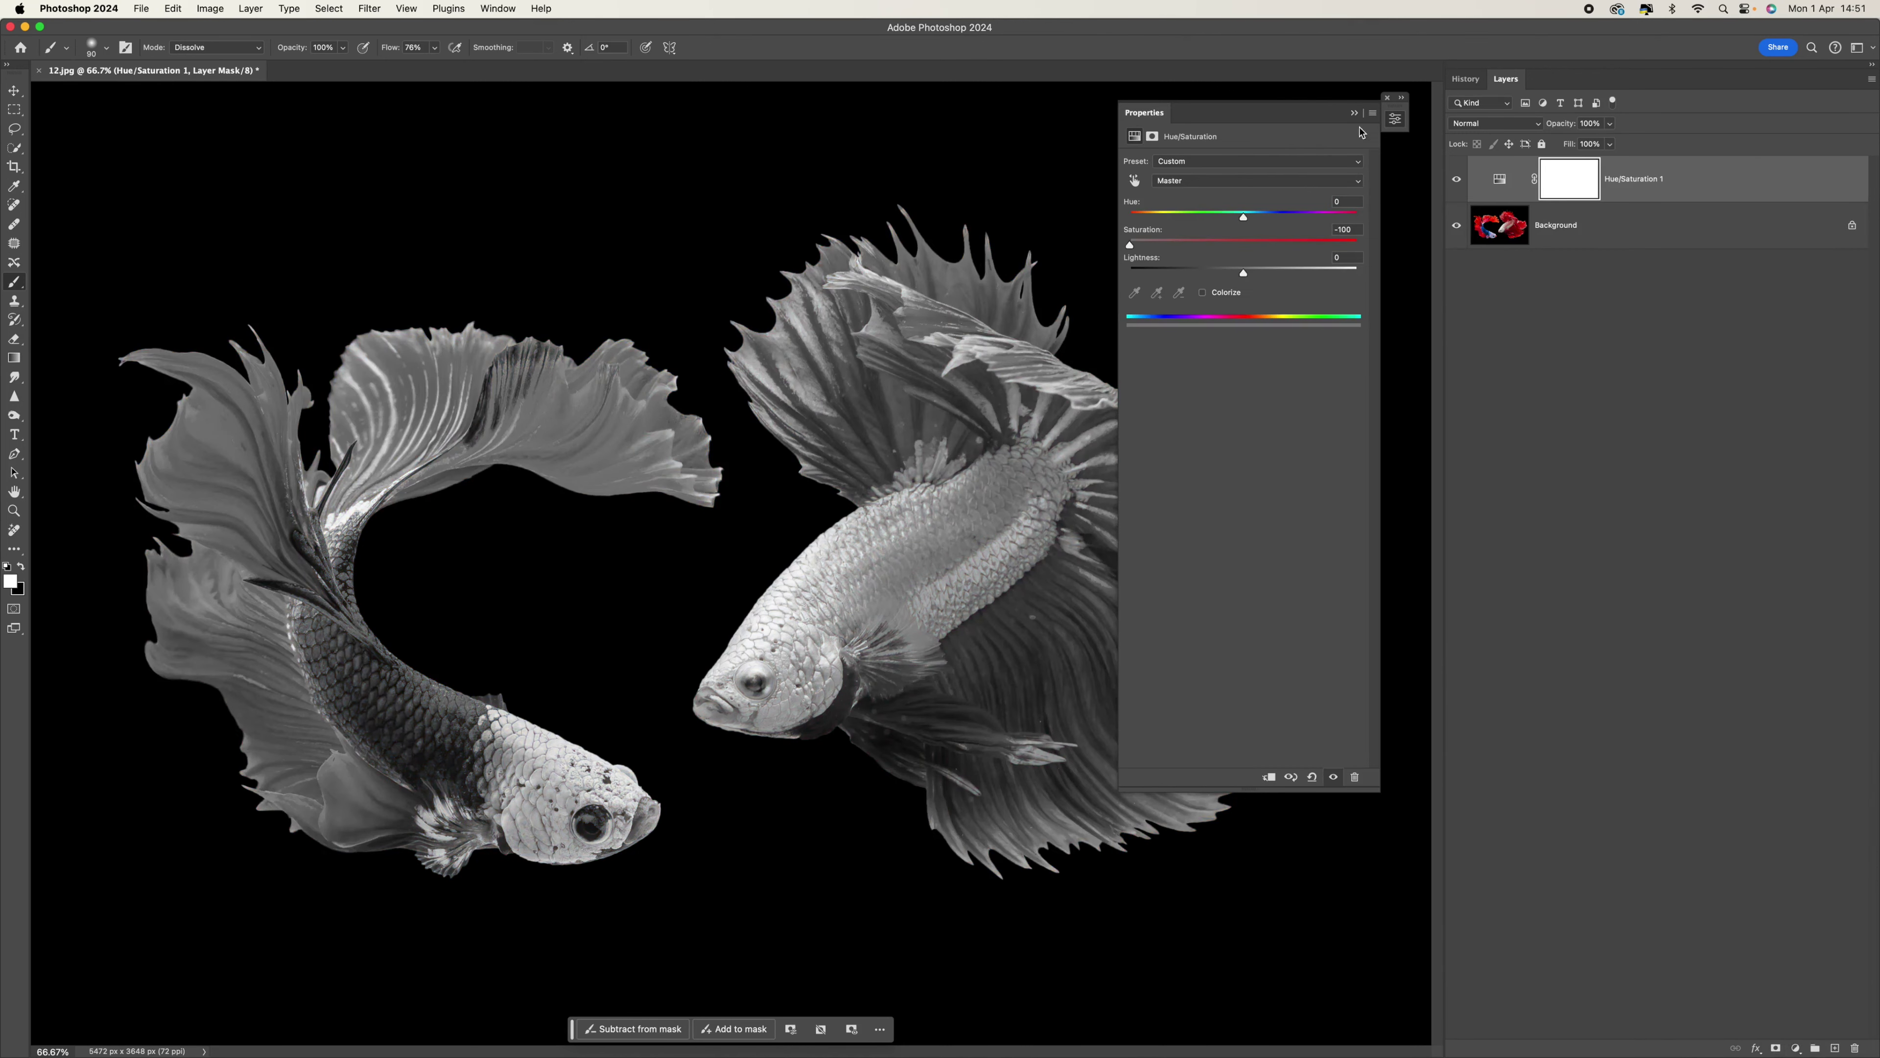
click(1354, 113)
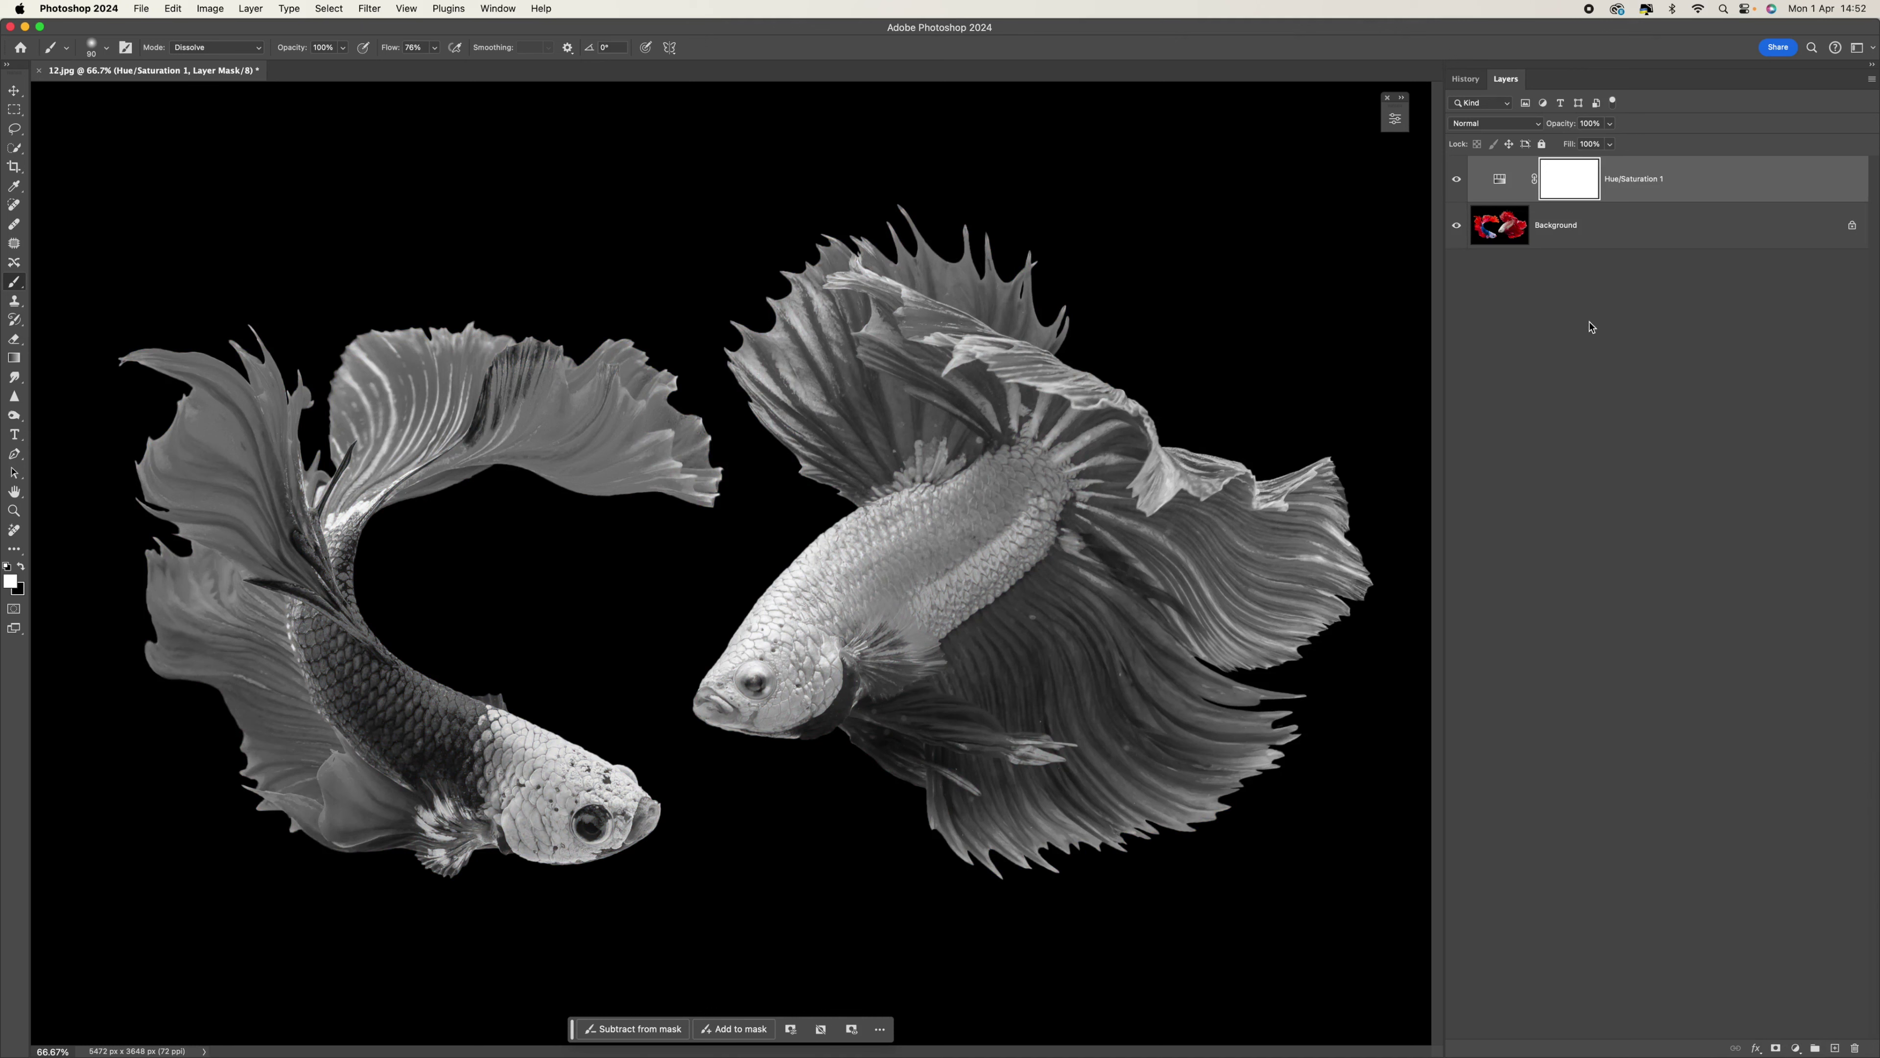
Add a Curves adjustment layer and raise the curve's midtones to input 115, output 138.
click(1797, 1047)
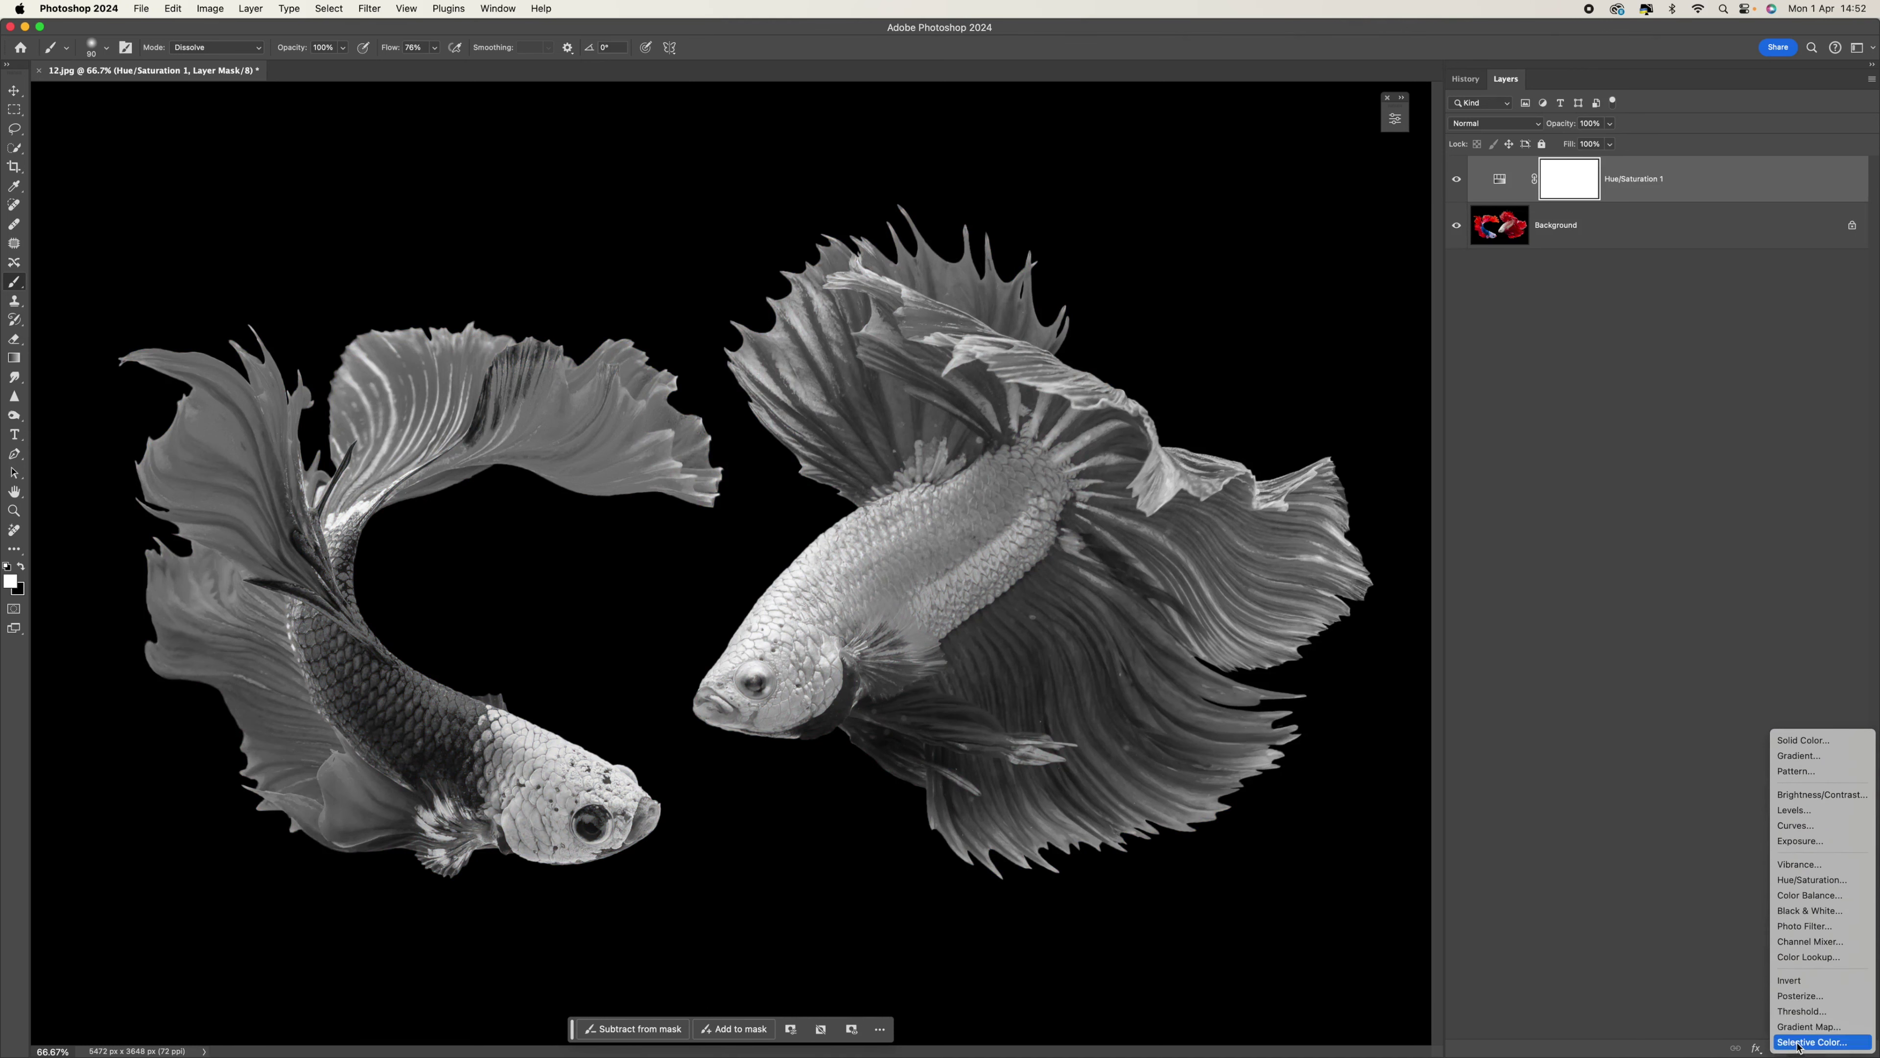
click(1806, 828)
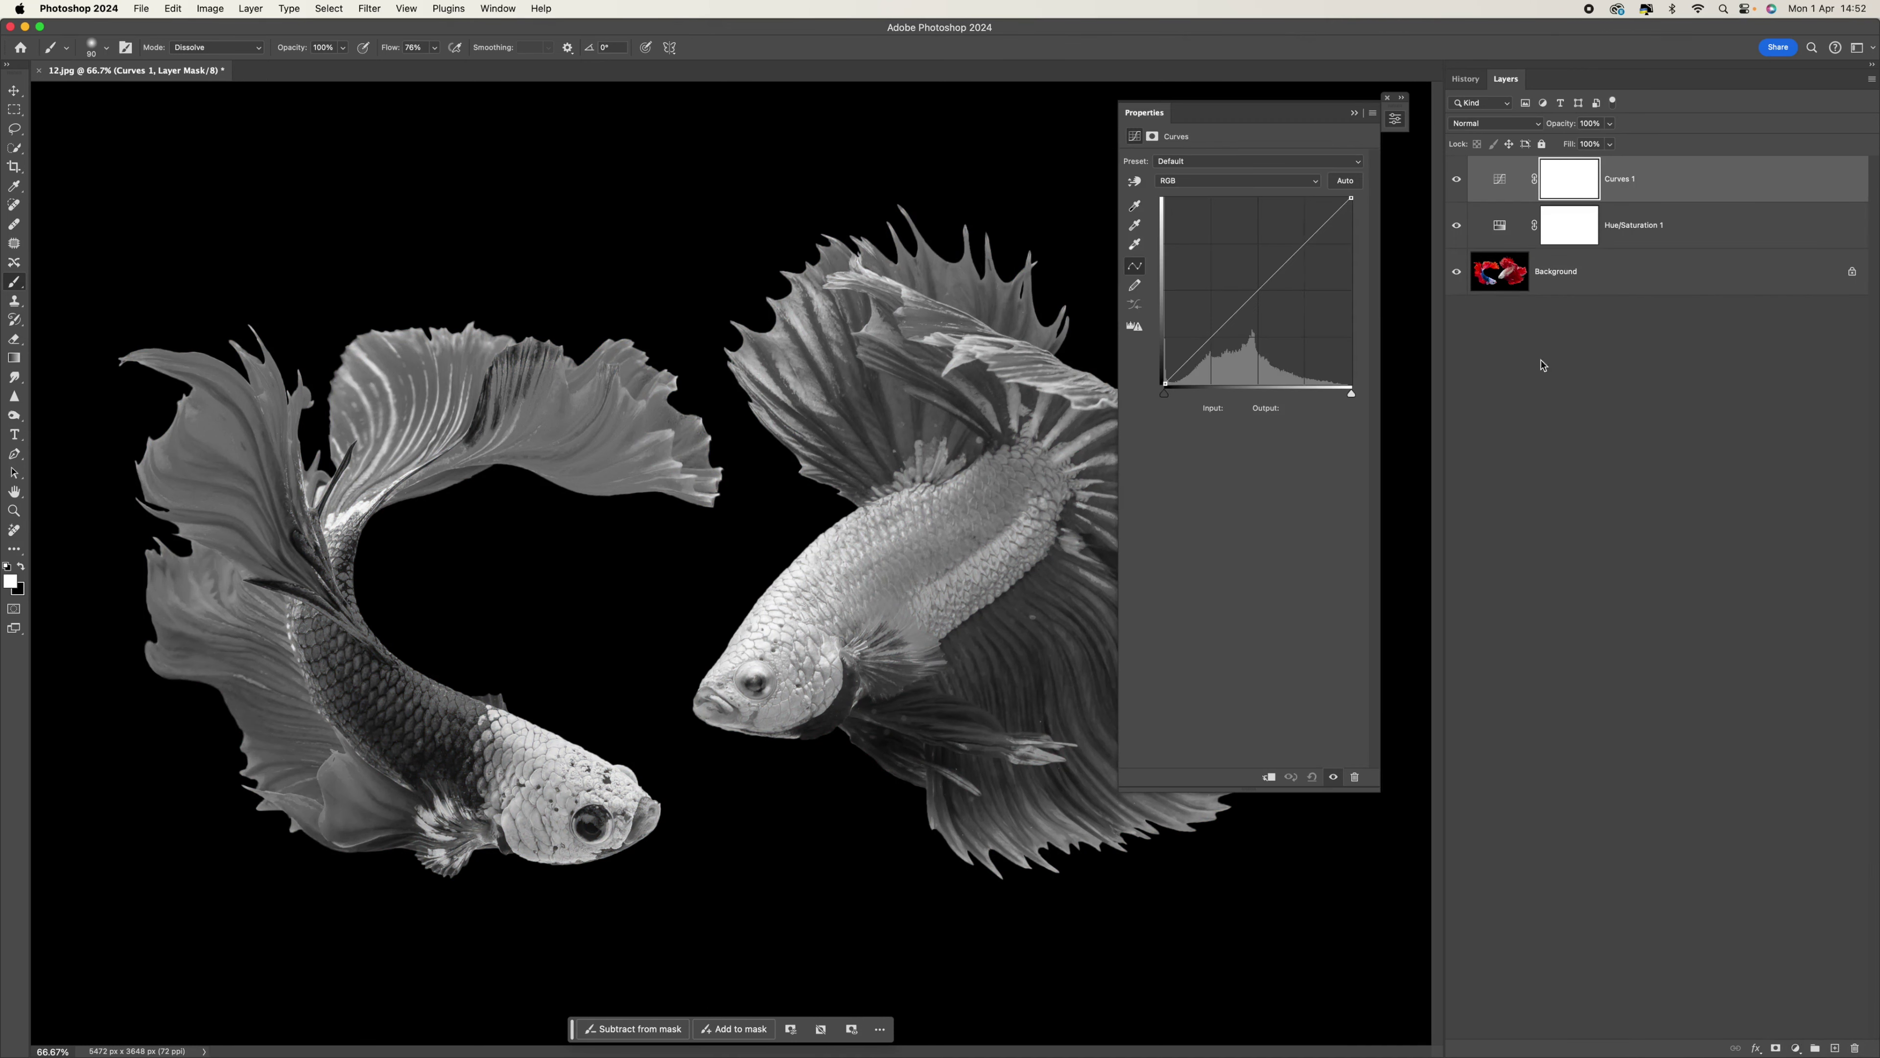
click(1255, 286)
drag(1254, 286, 1248, 283)
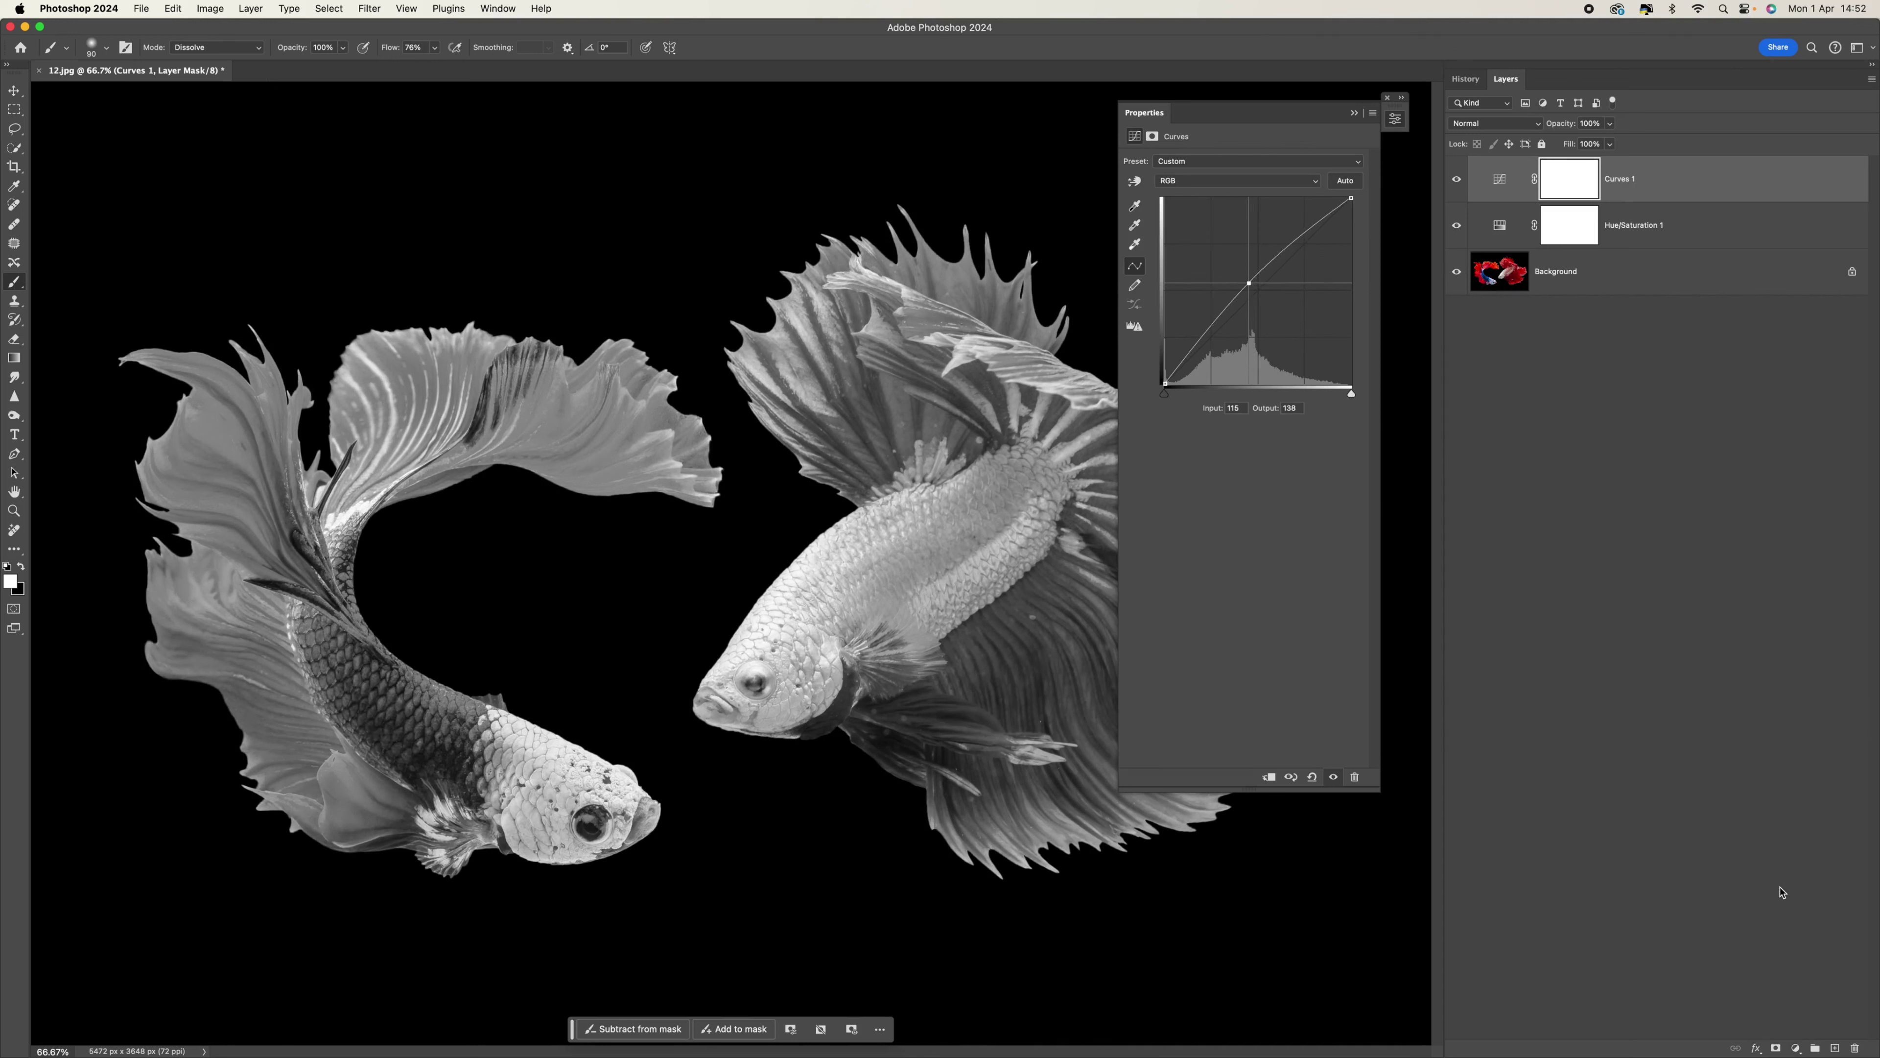
Add a second Curves adjustment layer and lower its midtones to input 136, output 114.
click(1796, 1047)
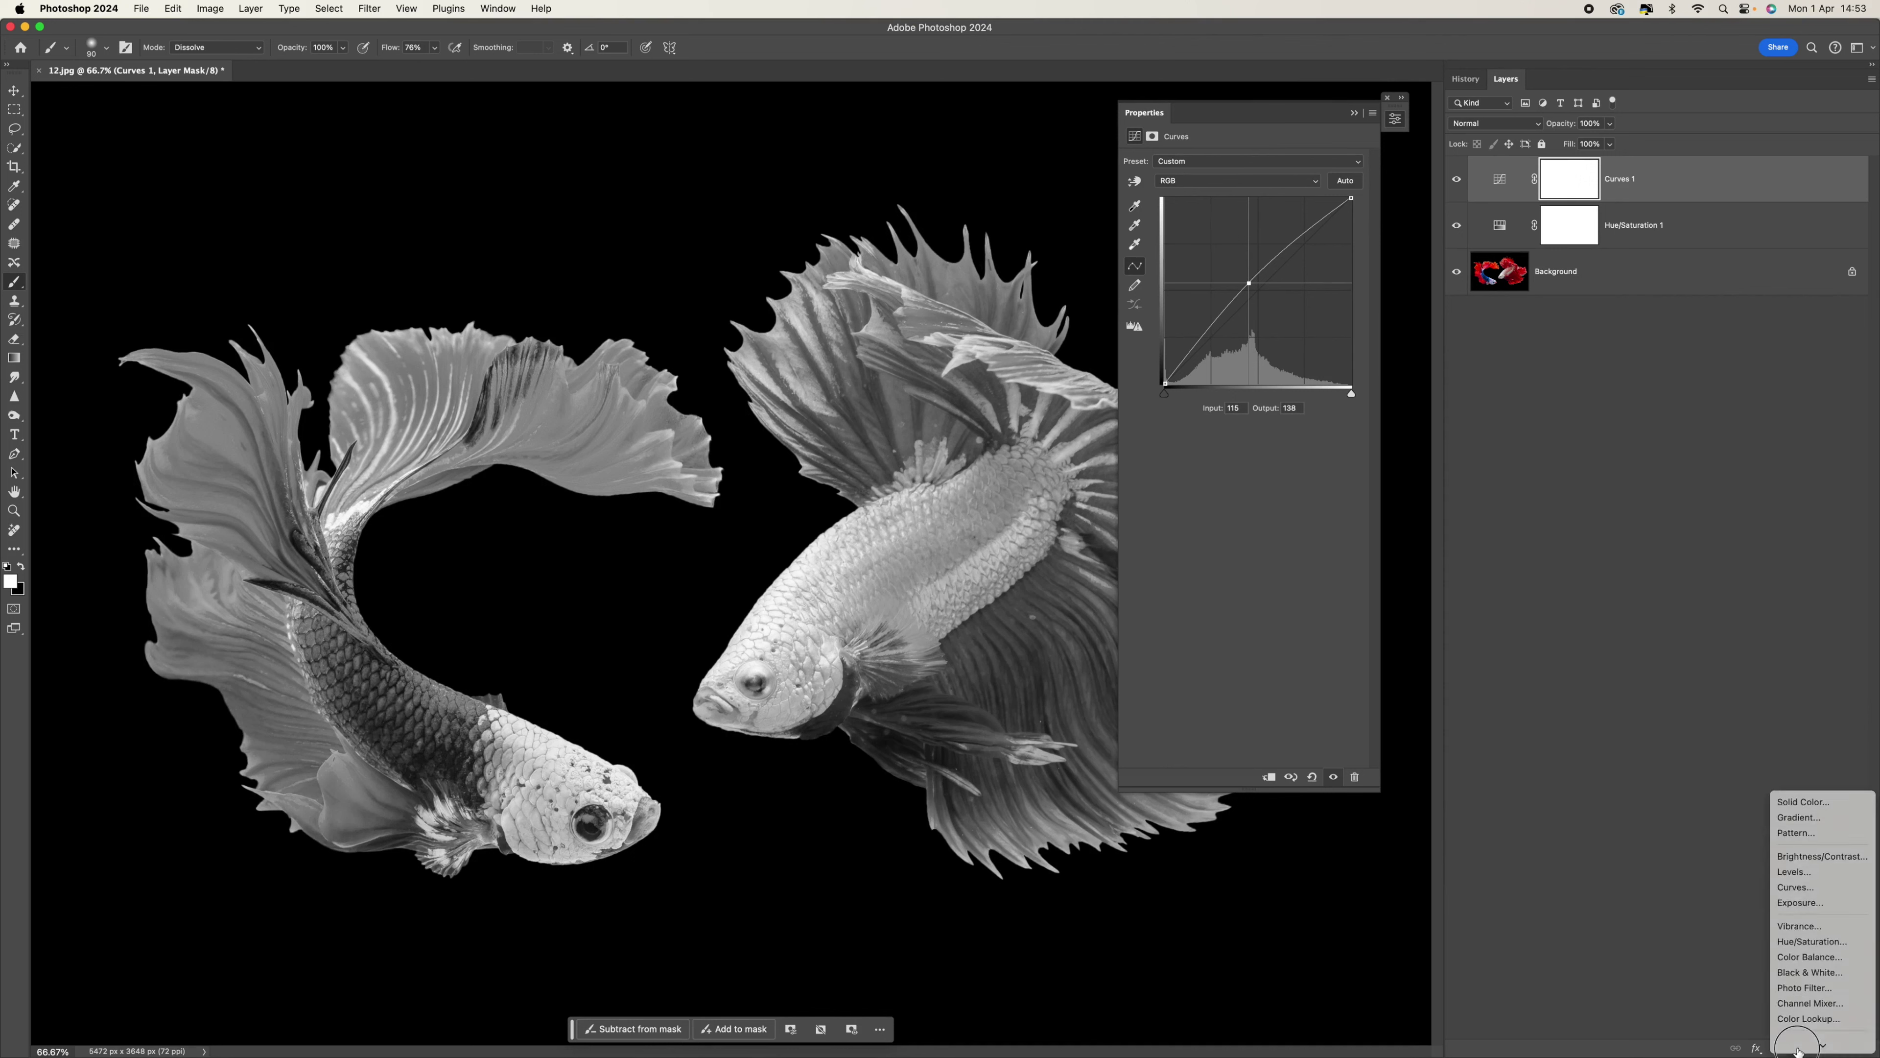
click(1799, 826)
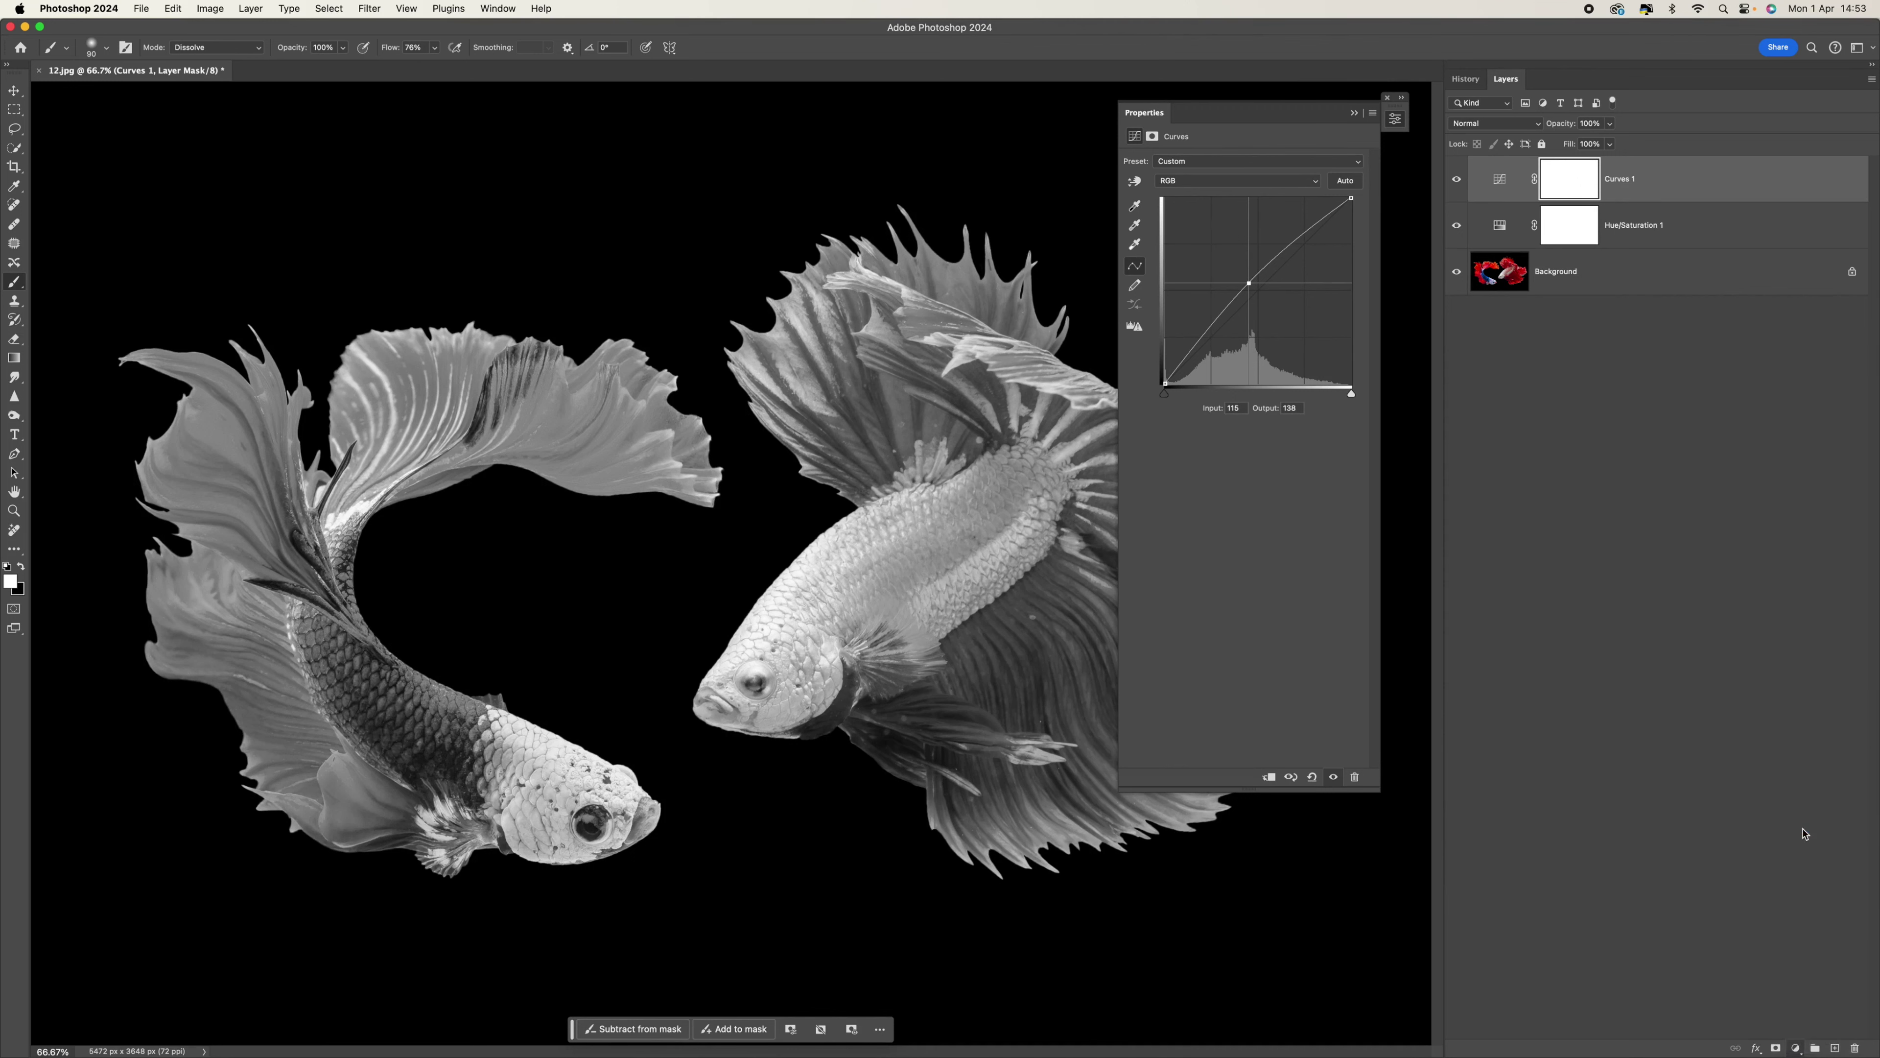
drag(1262, 288, 1265, 300)
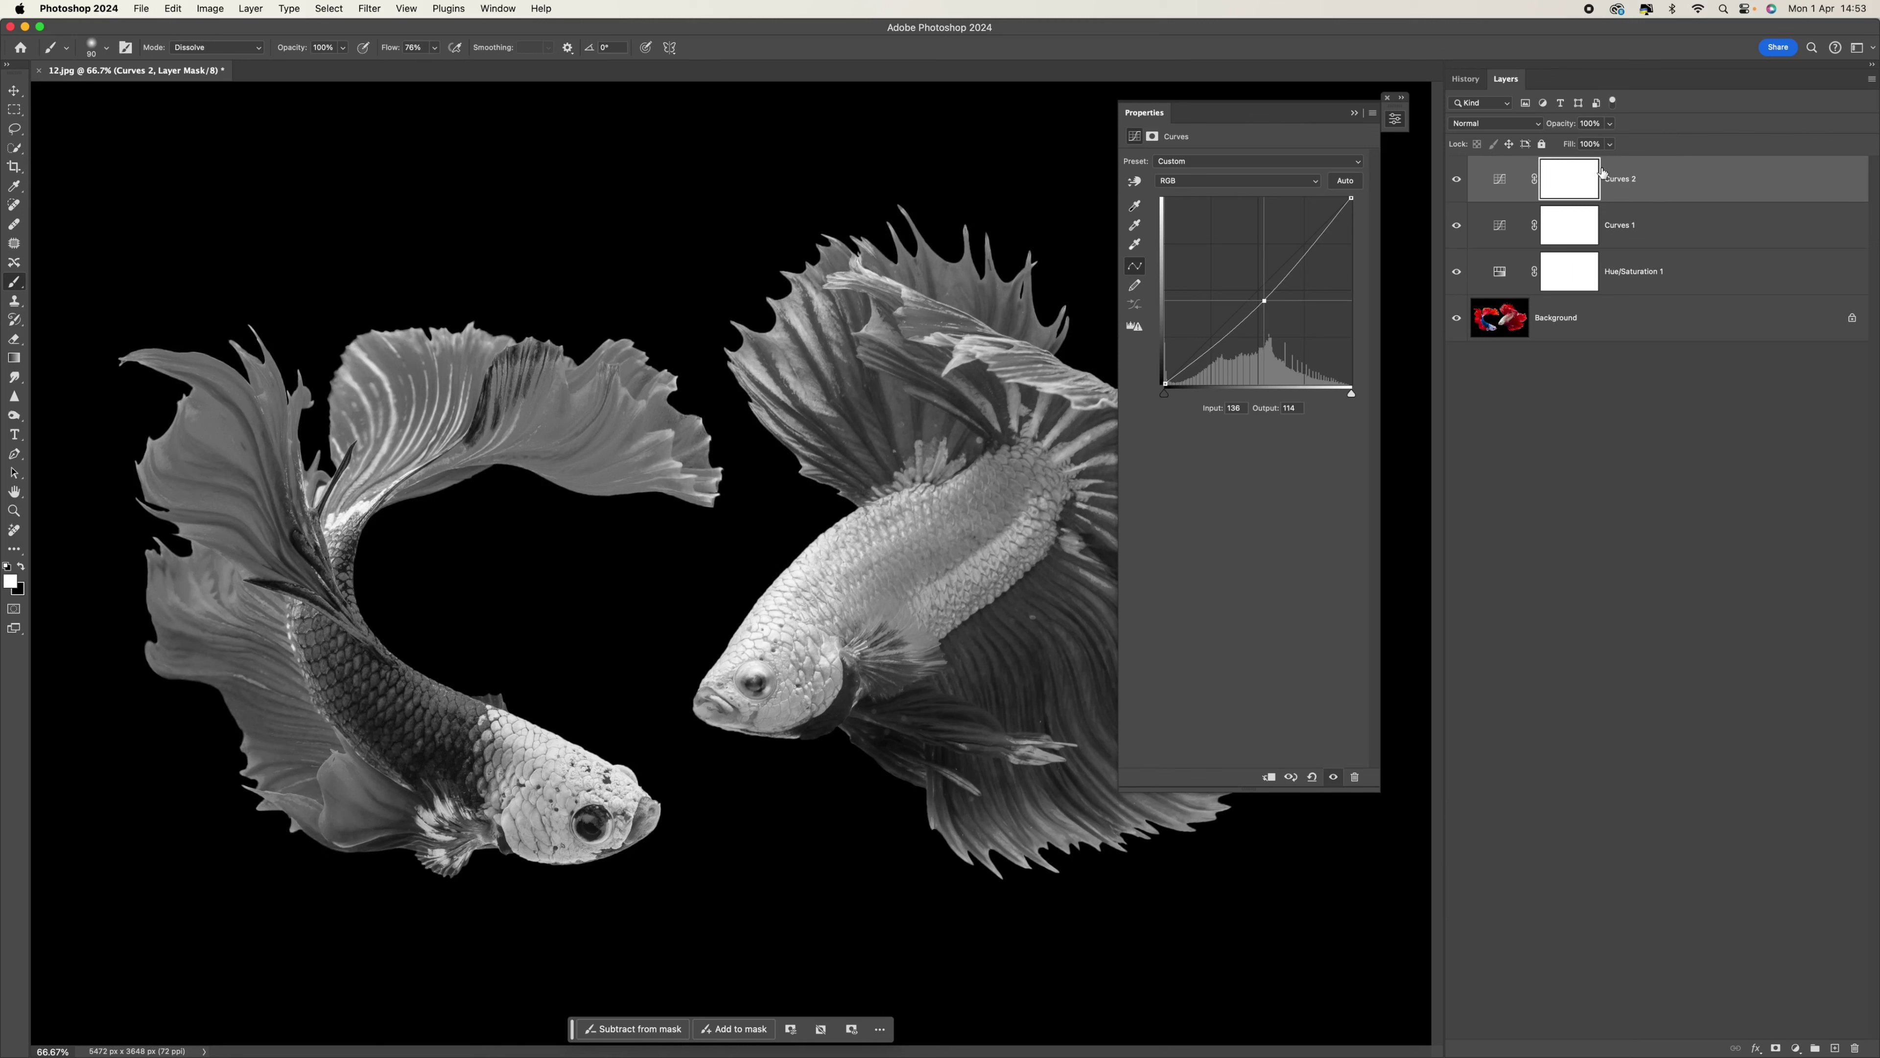
Rename the darkening Curves layer DARK and the brightening one LIGHT, and close the adjustment properties.
double_click(1621, 181)
text(dA)
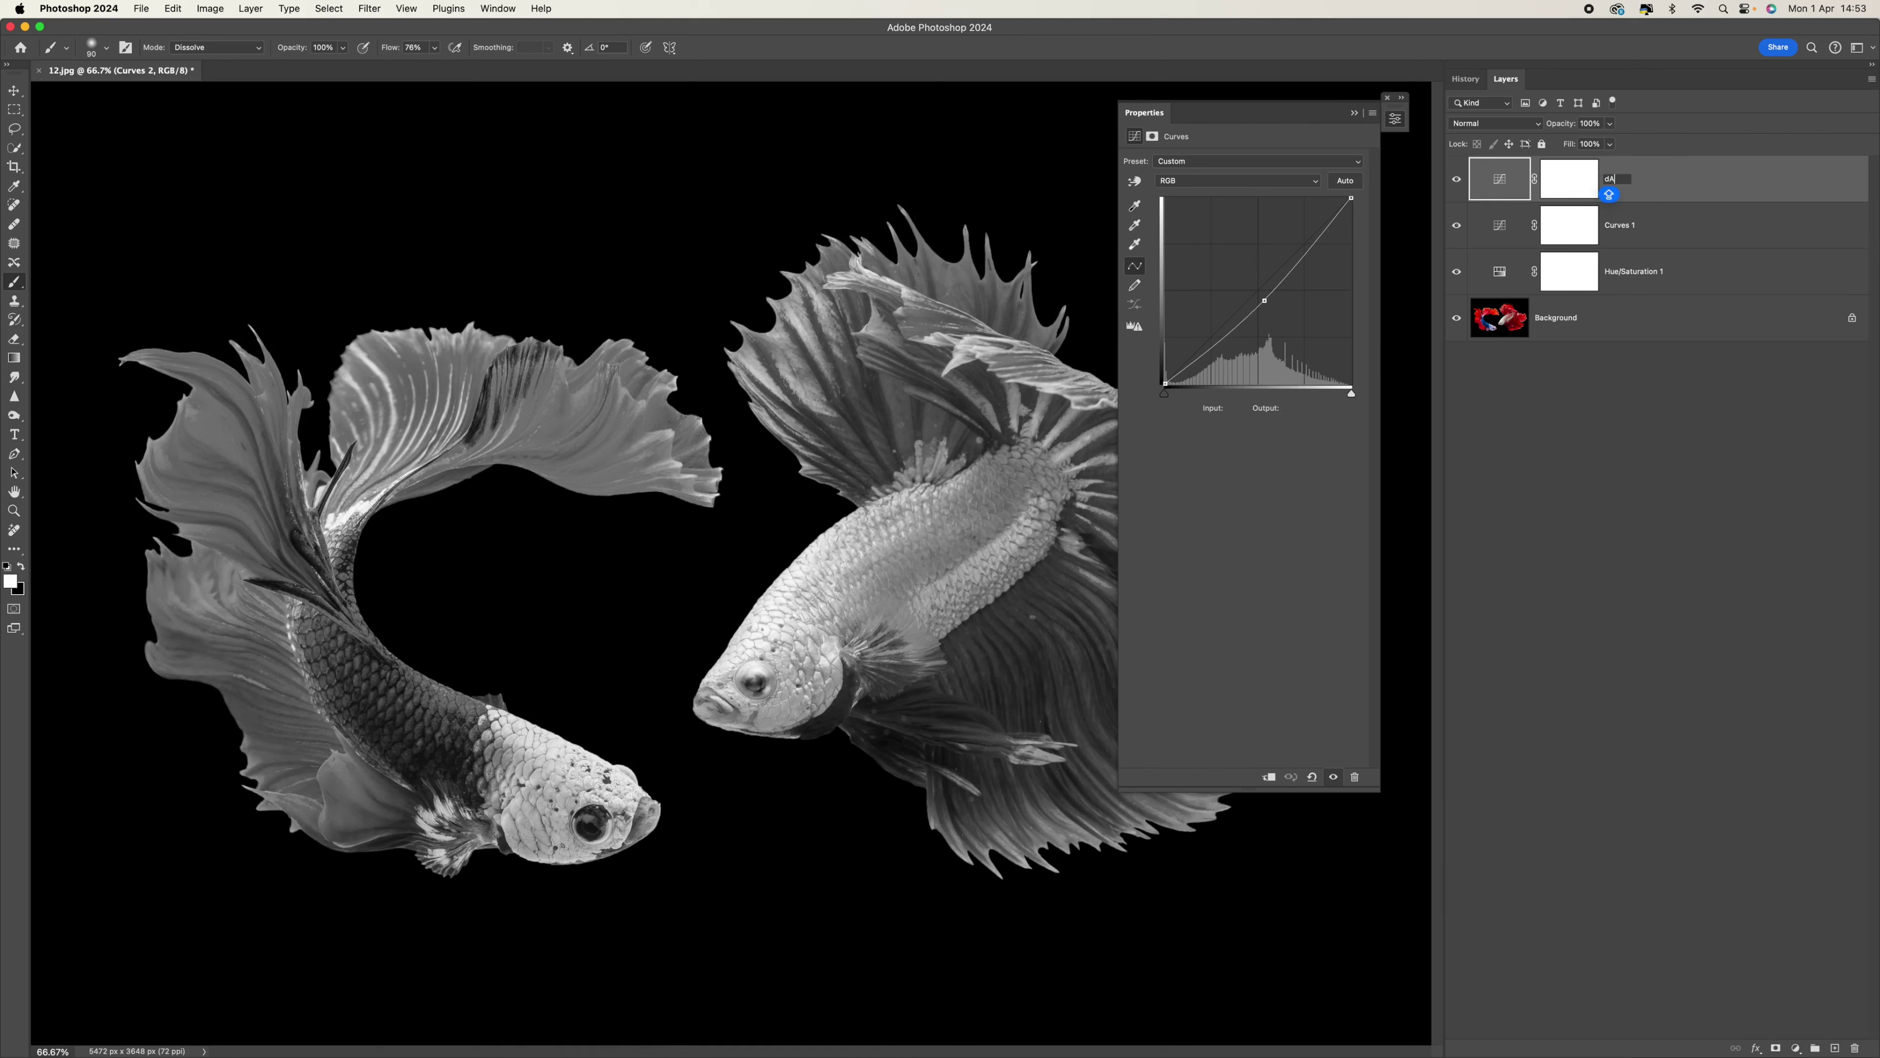
text(RK)
double_click(1621, 224)
text(LIGHT)
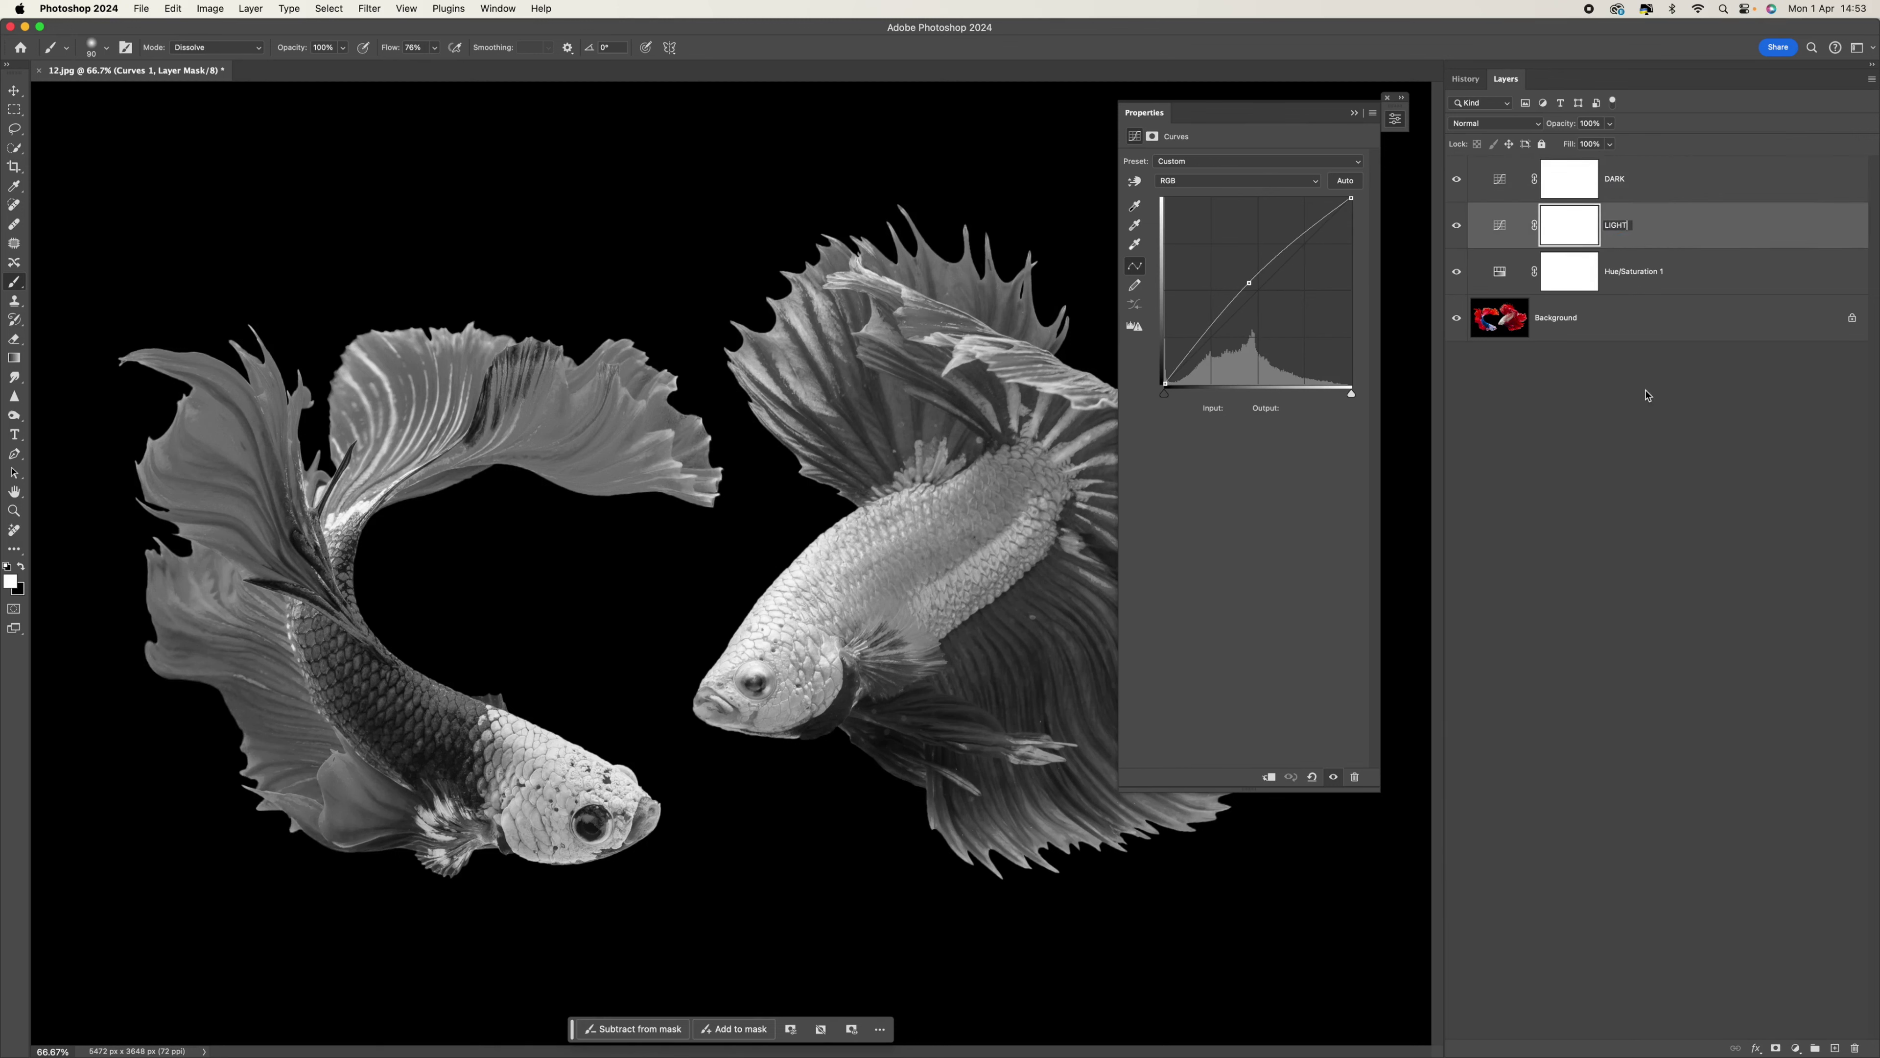
key(Return)
click(1386, 101)
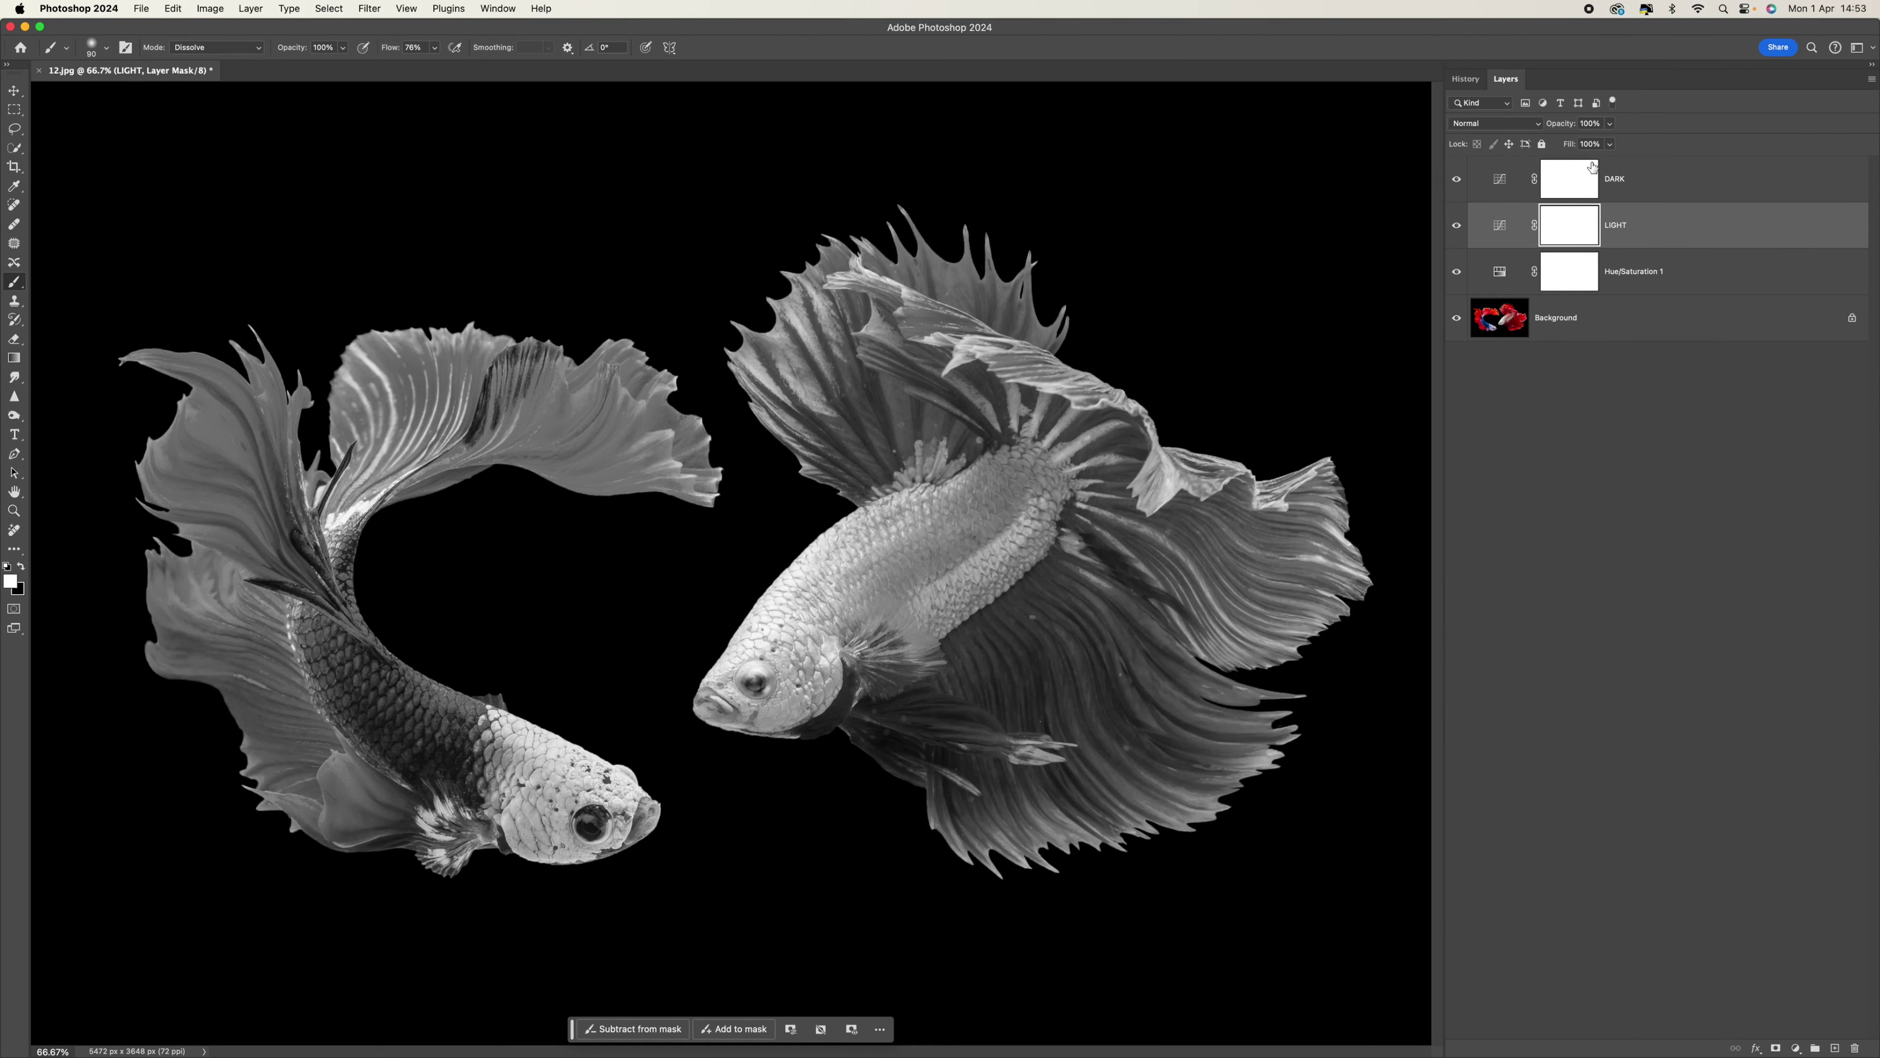
Invert the masks of the DARK and LIGHT layers to black.
click(1584, 182)
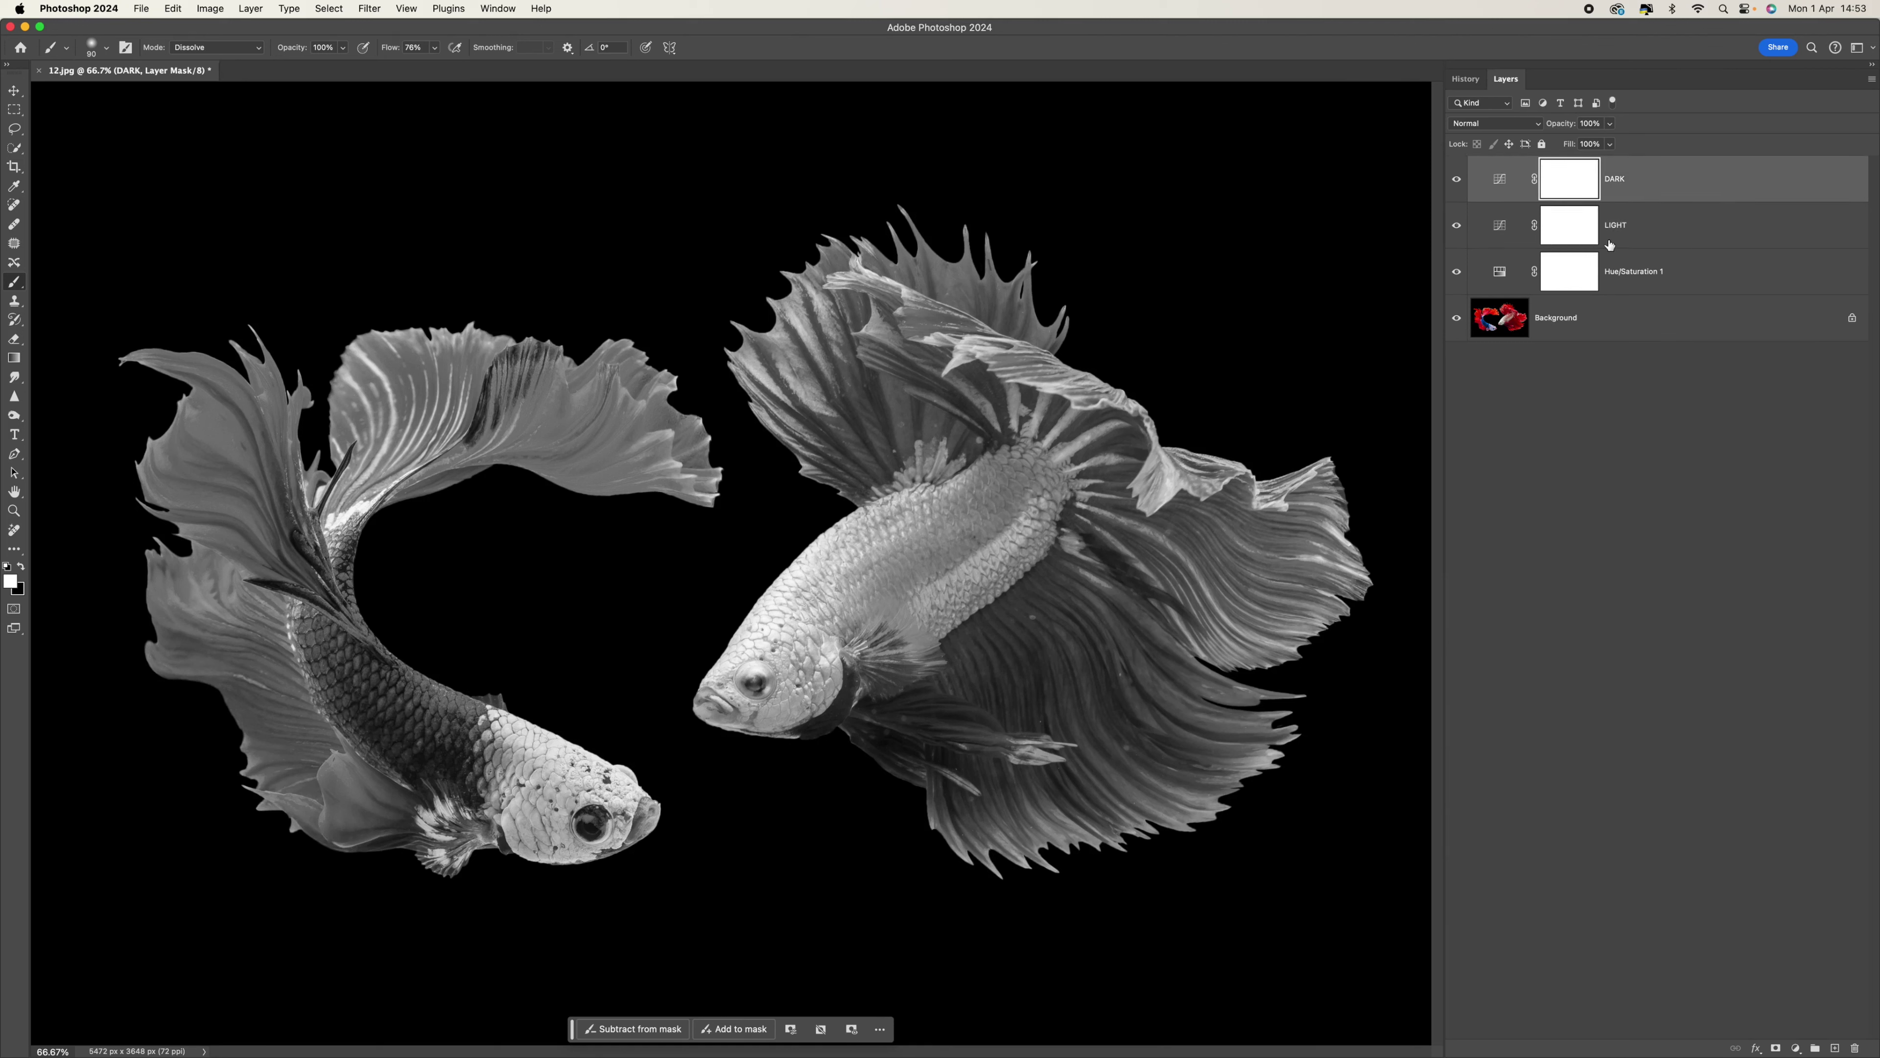
key(super+i)
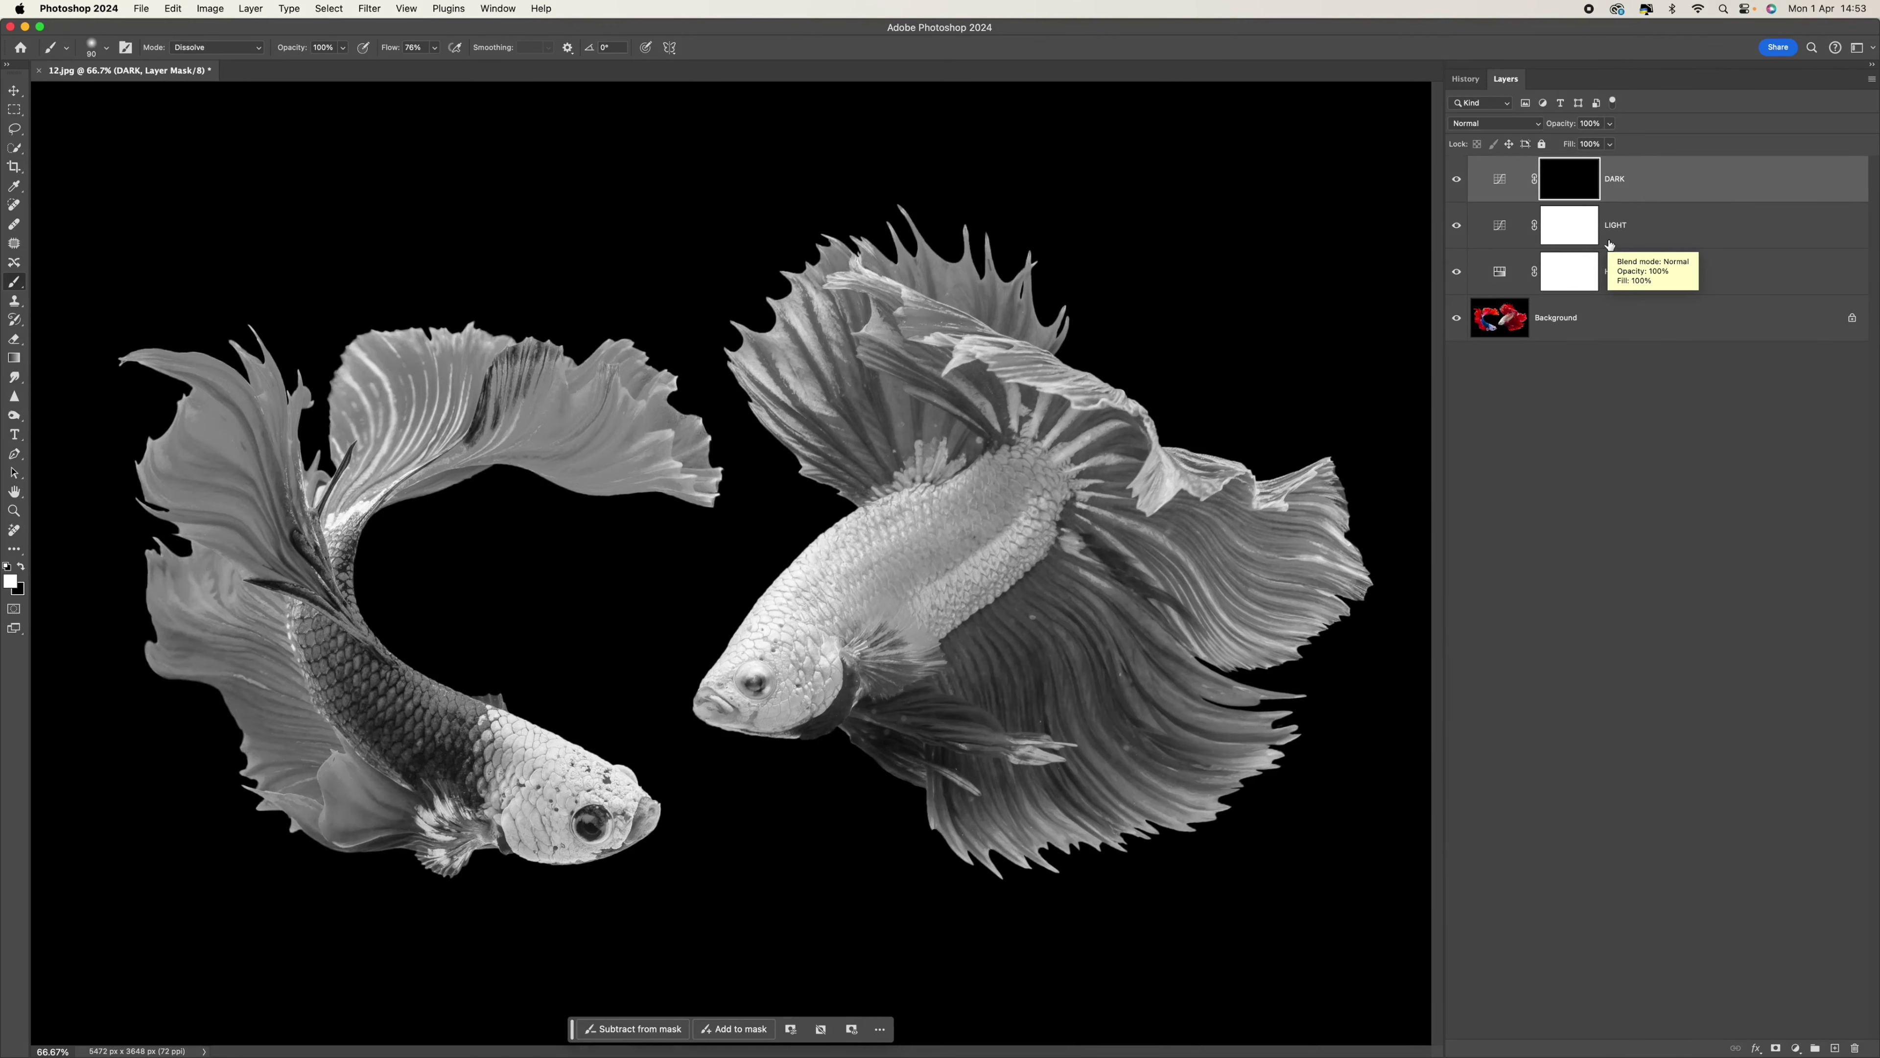
click(1603, 231)
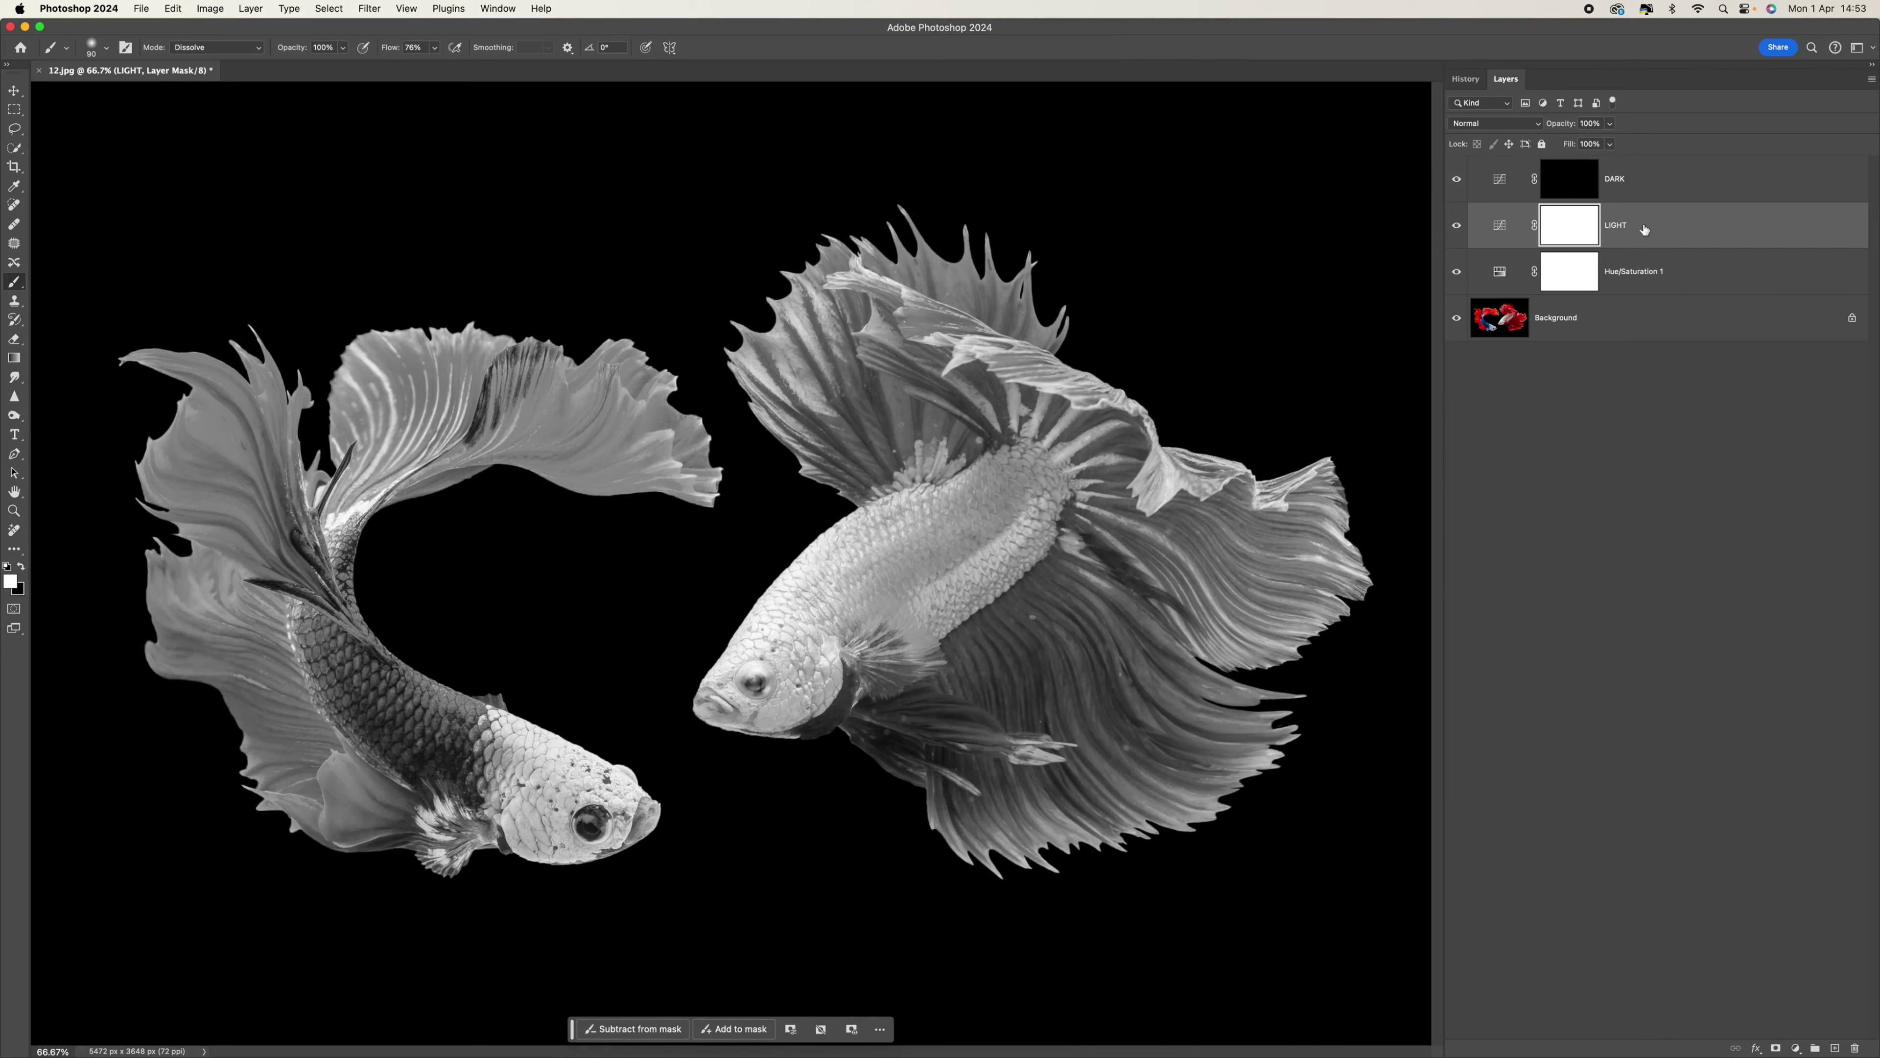
key(super+i)
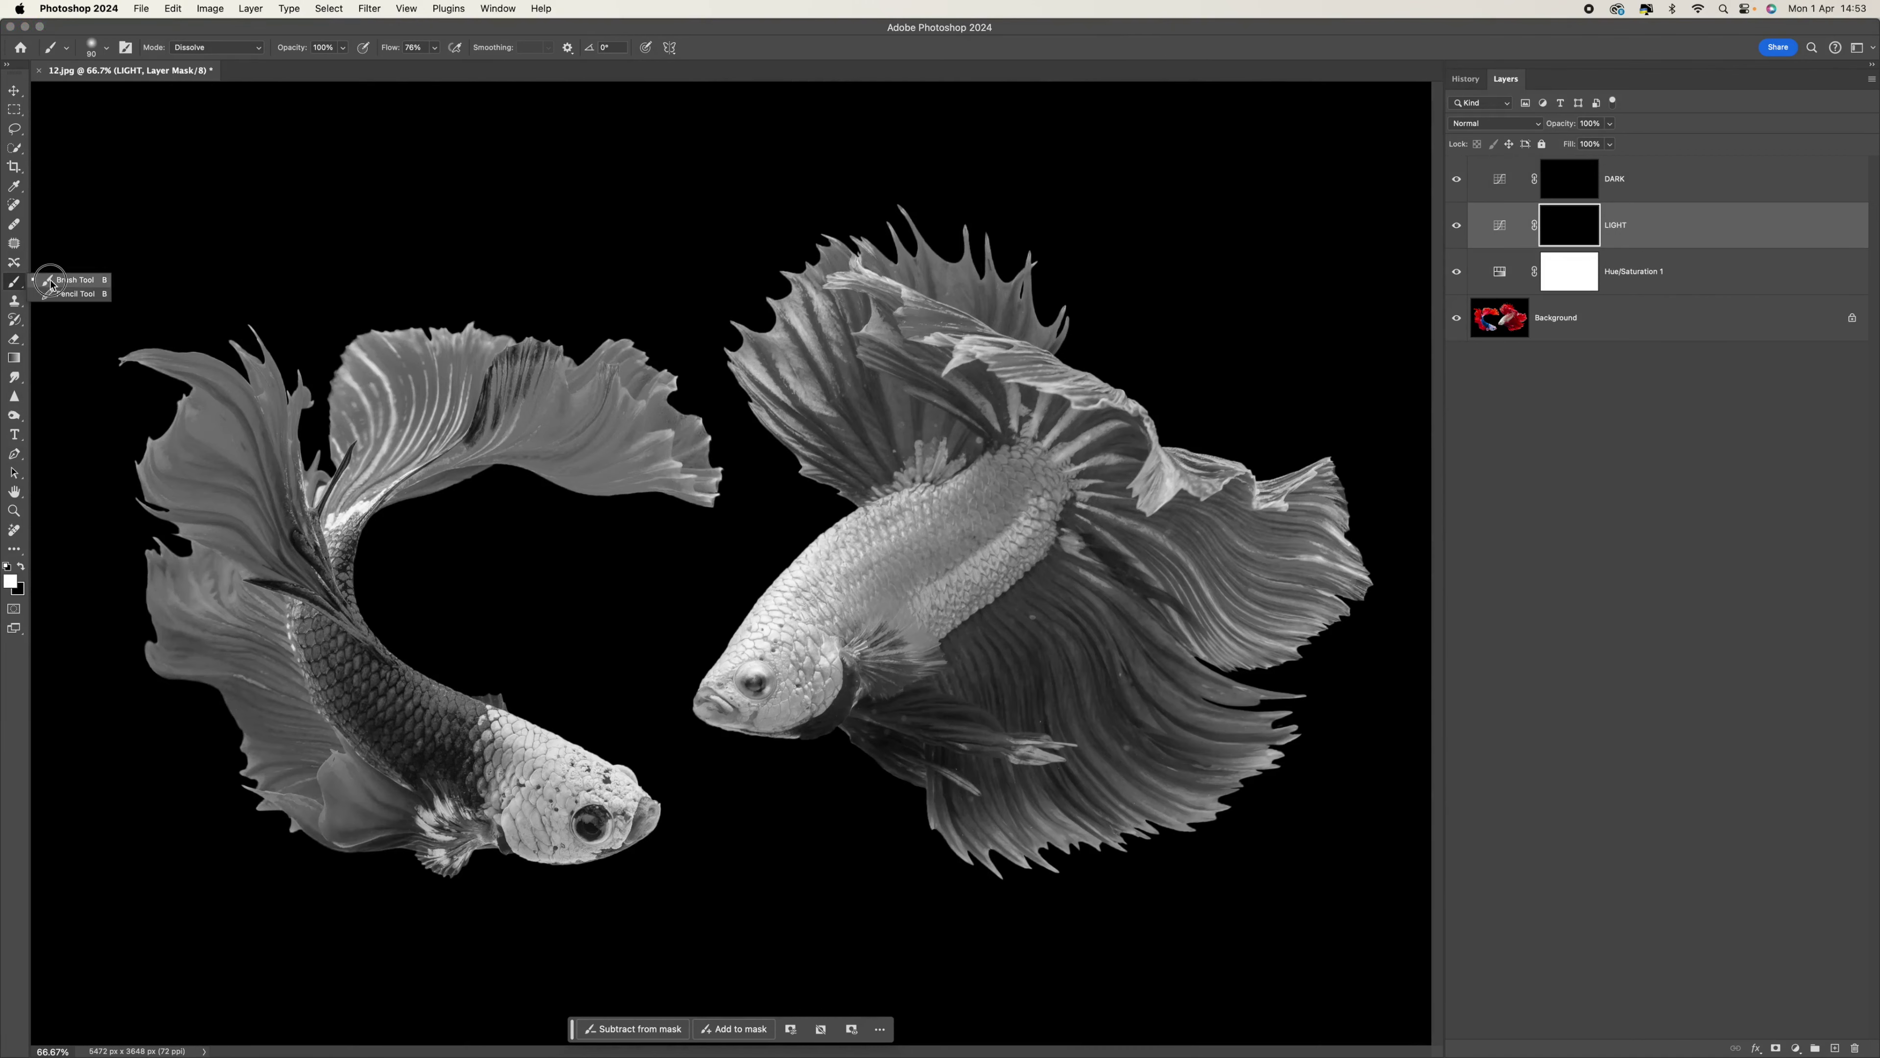
Keep the Soft Round brush at 0% hardness and set its flow to 48%.
click(108, 48)
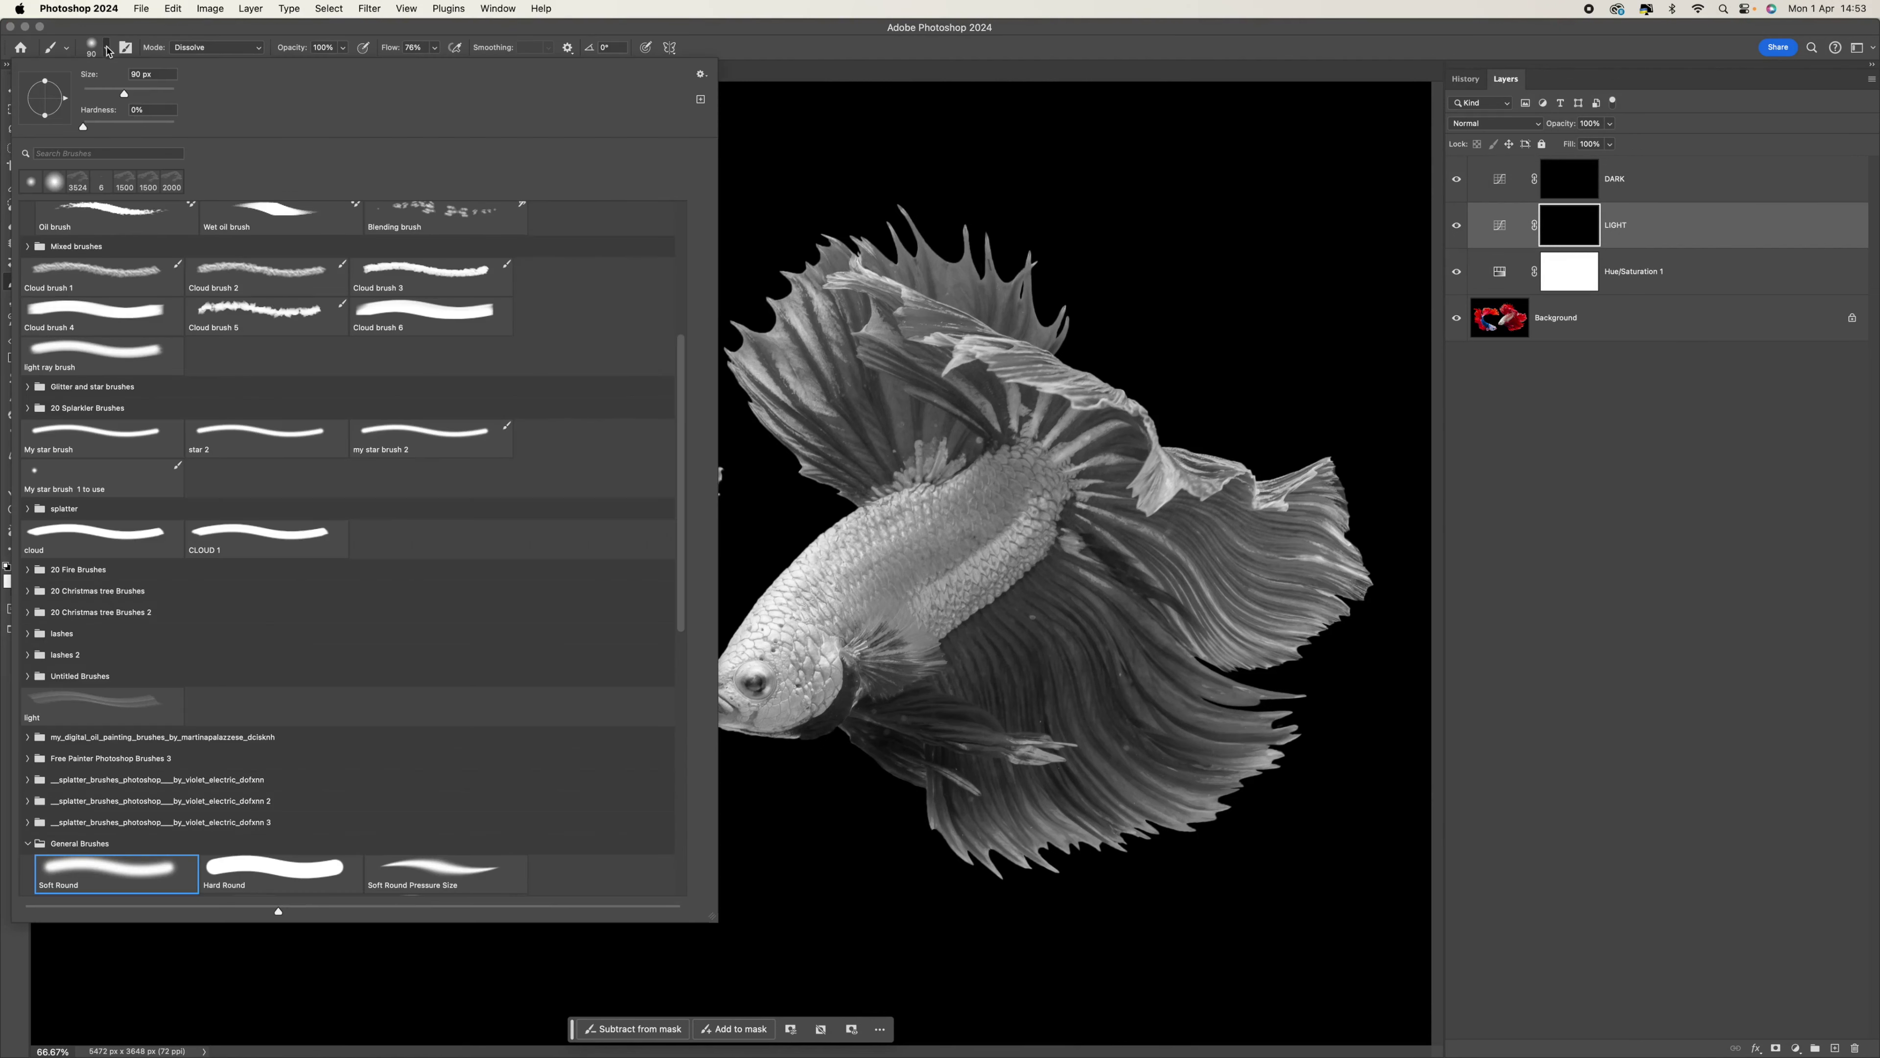
key(Tab)
key(Return)
click(434, 48)
drag(437, 67, 418, 72)
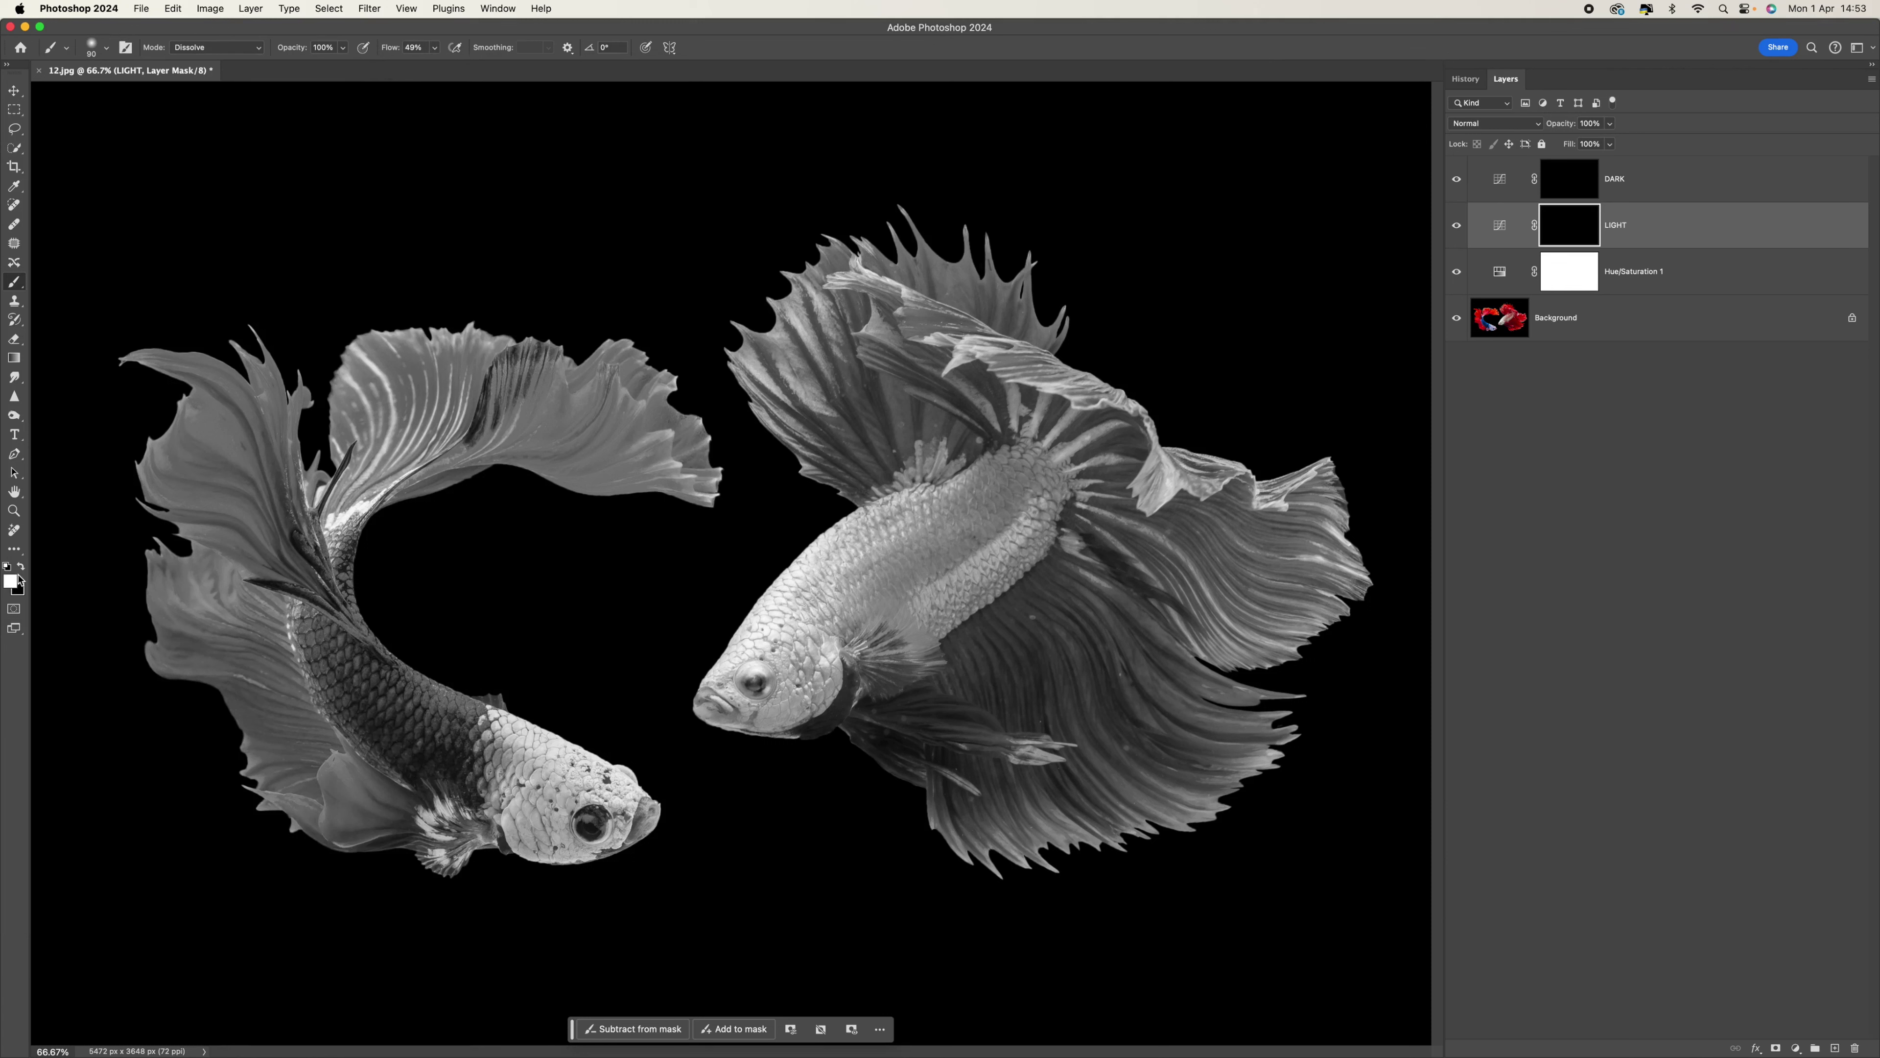
Set the foreground color to white and the brush mode to Normal.
key(x)
key(x)
click(10, 583)
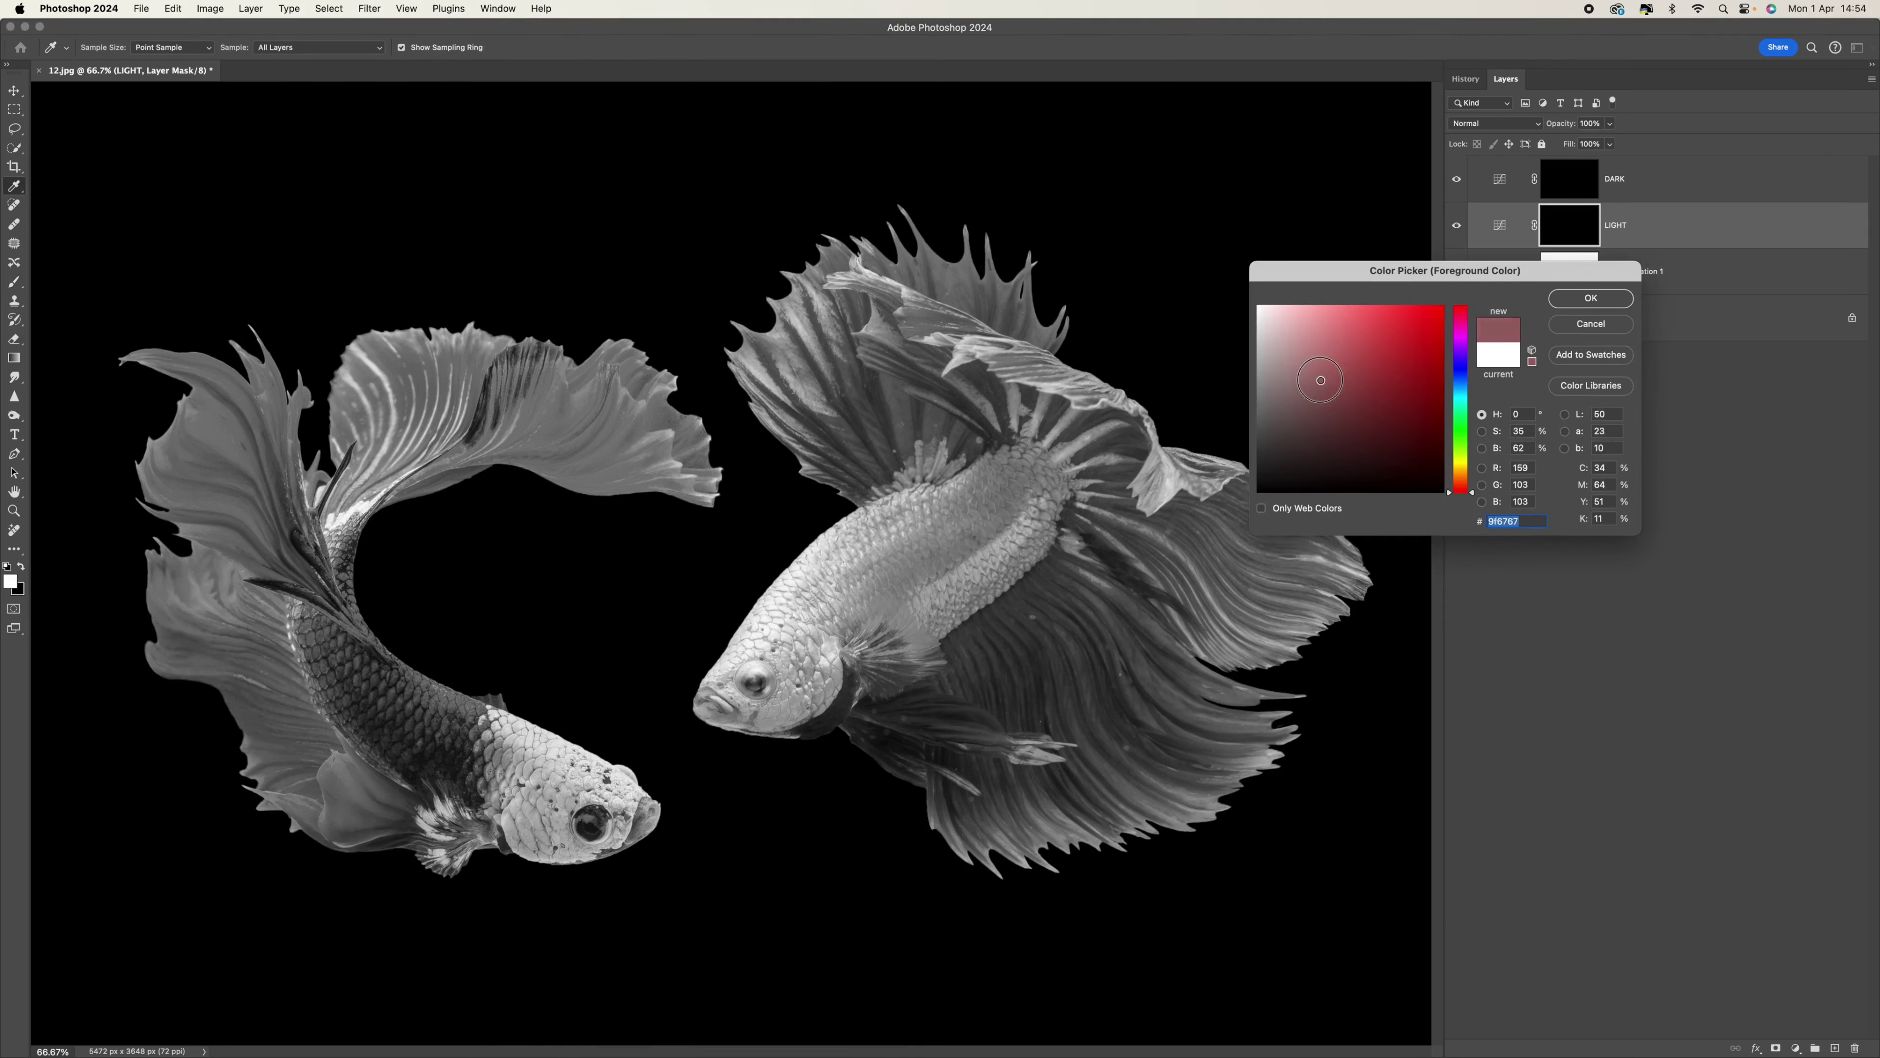
click(1591, 297)
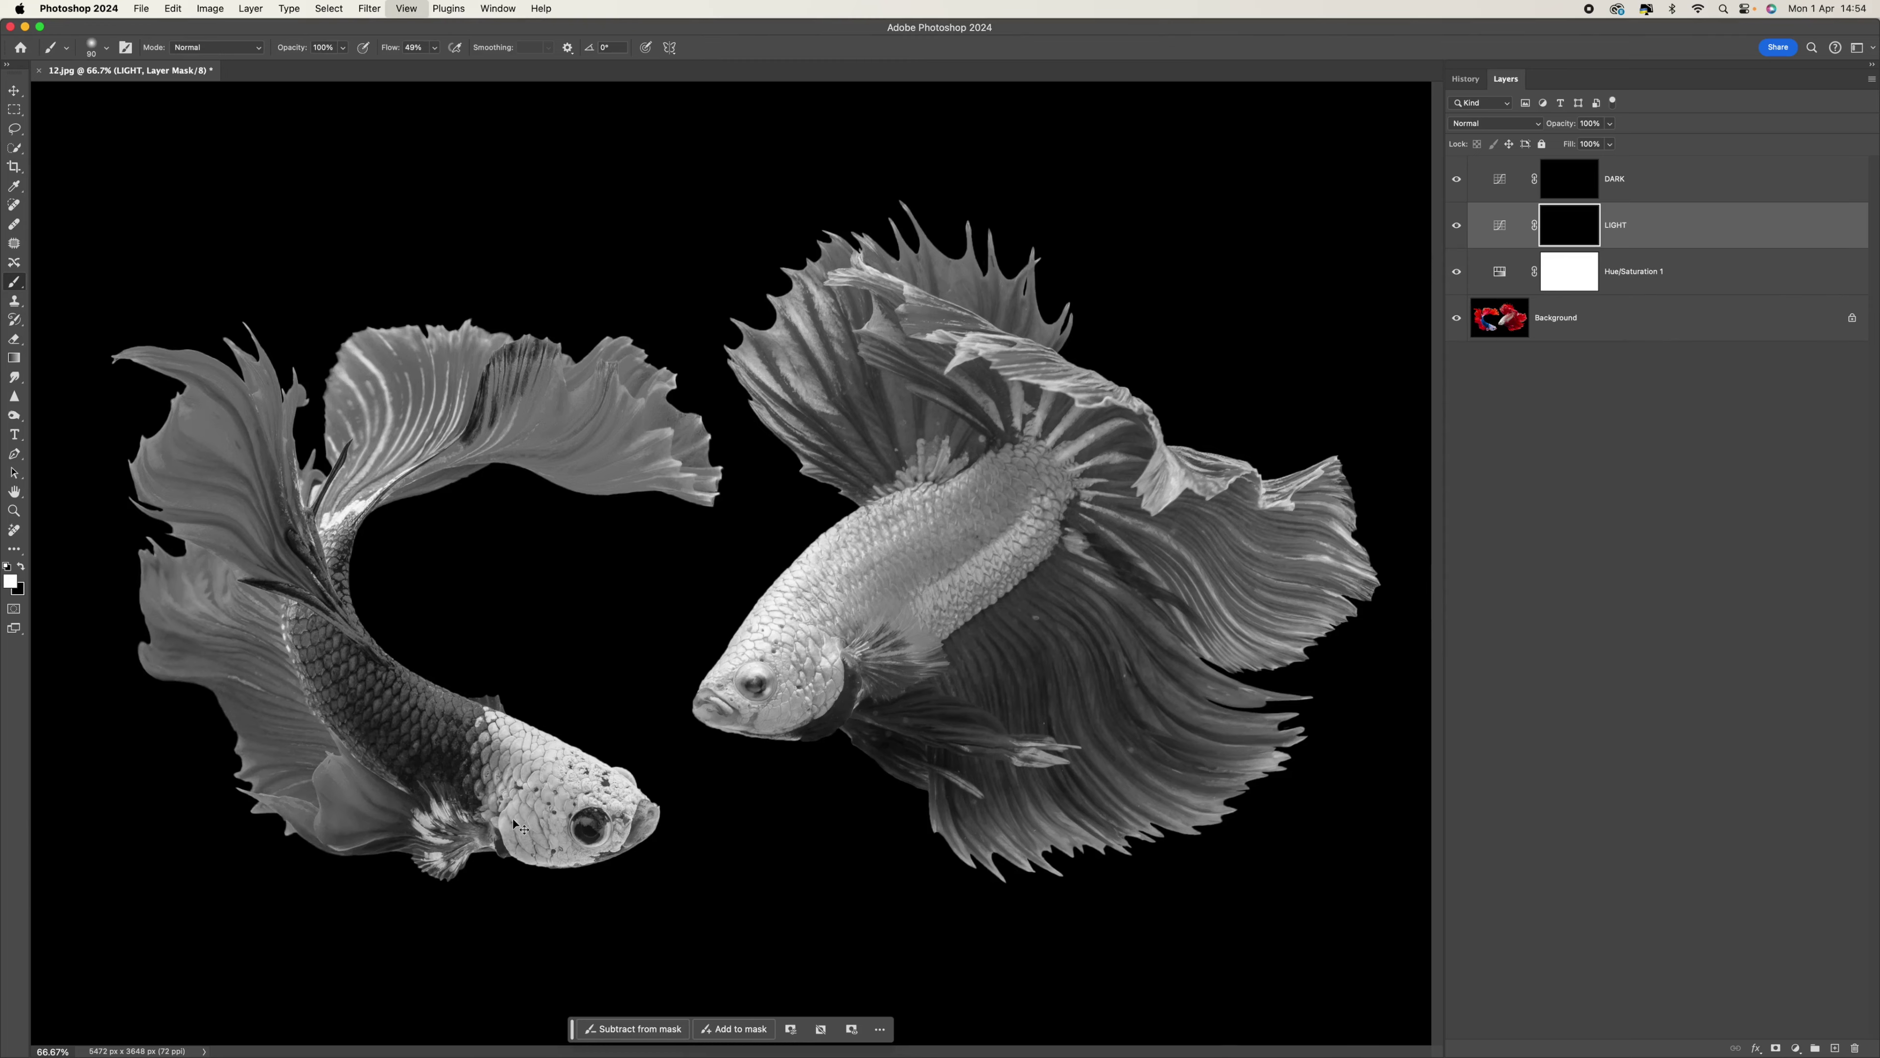
Paint white on the LIGHT mask over the highlights of the left fish's small side fin, varying the brush size.
key(super+equal)
key(super+equal)
drag(1015, 347, 1259, 148)
drag(940, 487, 1029, 362)
key(bracketleft)
key(bracketleft)
key(bracketleft)
key(bracketleft)
key(bracketleft)
key(bracketleft)
key(bracketleft)
key(bracketleft)
key(bracketleft)
drag(657, 692, 670, 705)
key(bracketright)
key(bracketright)
key(bracketright)
key(bracketright)
mouse_move(559, 763)
mouse_down()
mouse_move(534, 772)
mouse_move(523, 740)
mouse_move(563, 767)
mouse_move(622, 767)
mouse_up()
mouse_move(596, 666)
mouse_down()
mouse_move(578, 702)
mouse_move(519, 685)
mouse_move(479, 635)
mouse_move(495, 646)
mouse_move(488, 608)
mouse_move(534, 616)
mouse_move(531, 575)
mouse_move(549, 578)
mouse_move(629, 628)
mouse_up()
Paint white on the LIGHT mask around the left fish's gill edge behind the head, adjusting the brush size.
key(bracketleft)
key(bracketleft)
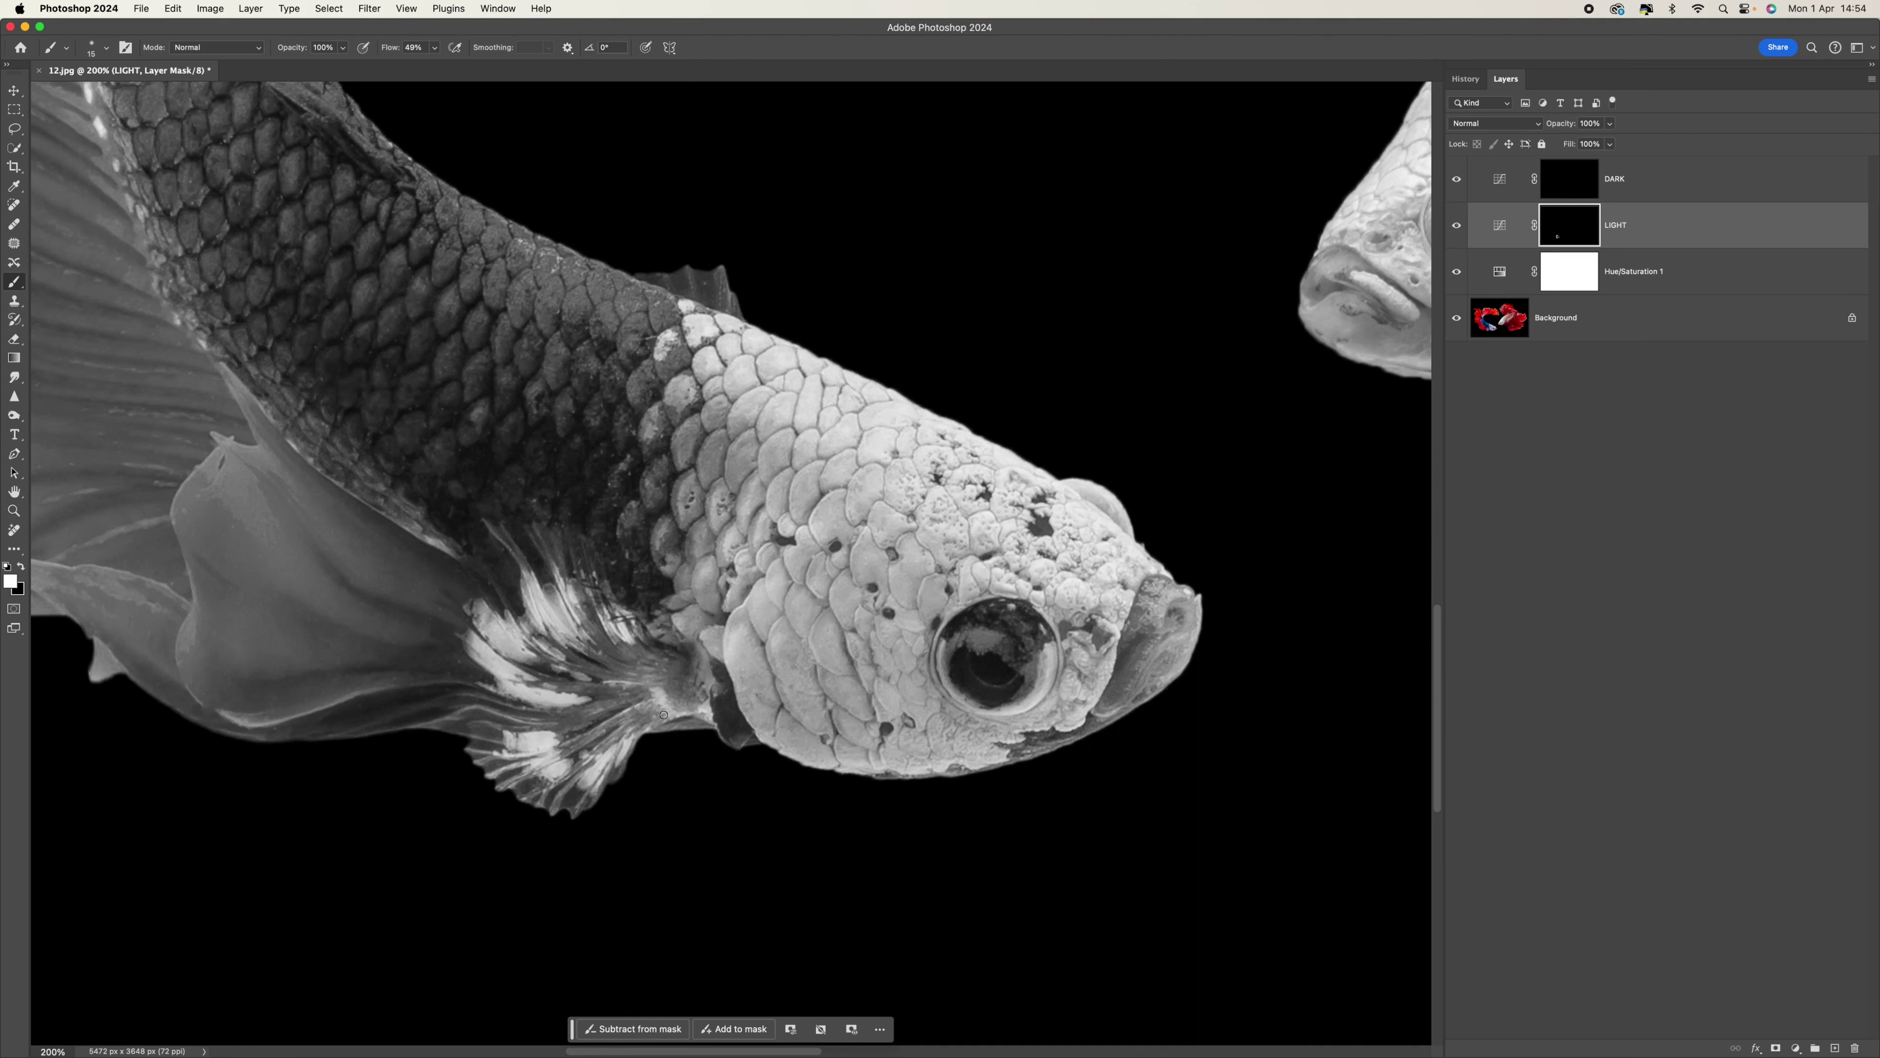
key(bracketright)
mouse_move(715, 631)
mouse_down()
mouse_move(707, 572)
mouse_move(739, 587)
mouse_move(759, 524)
mouse_move(758, 624)
mouse_move(781, 563)
mouse_move(799, 679)
mouse_move(797, 635)
mouse_move(836, 663)
mouse_move(781, 700)
mouse_up()
key(bracketright)
key(bracketright)
key(bracketleft)
key(bracketleft)
key(bracketleft)
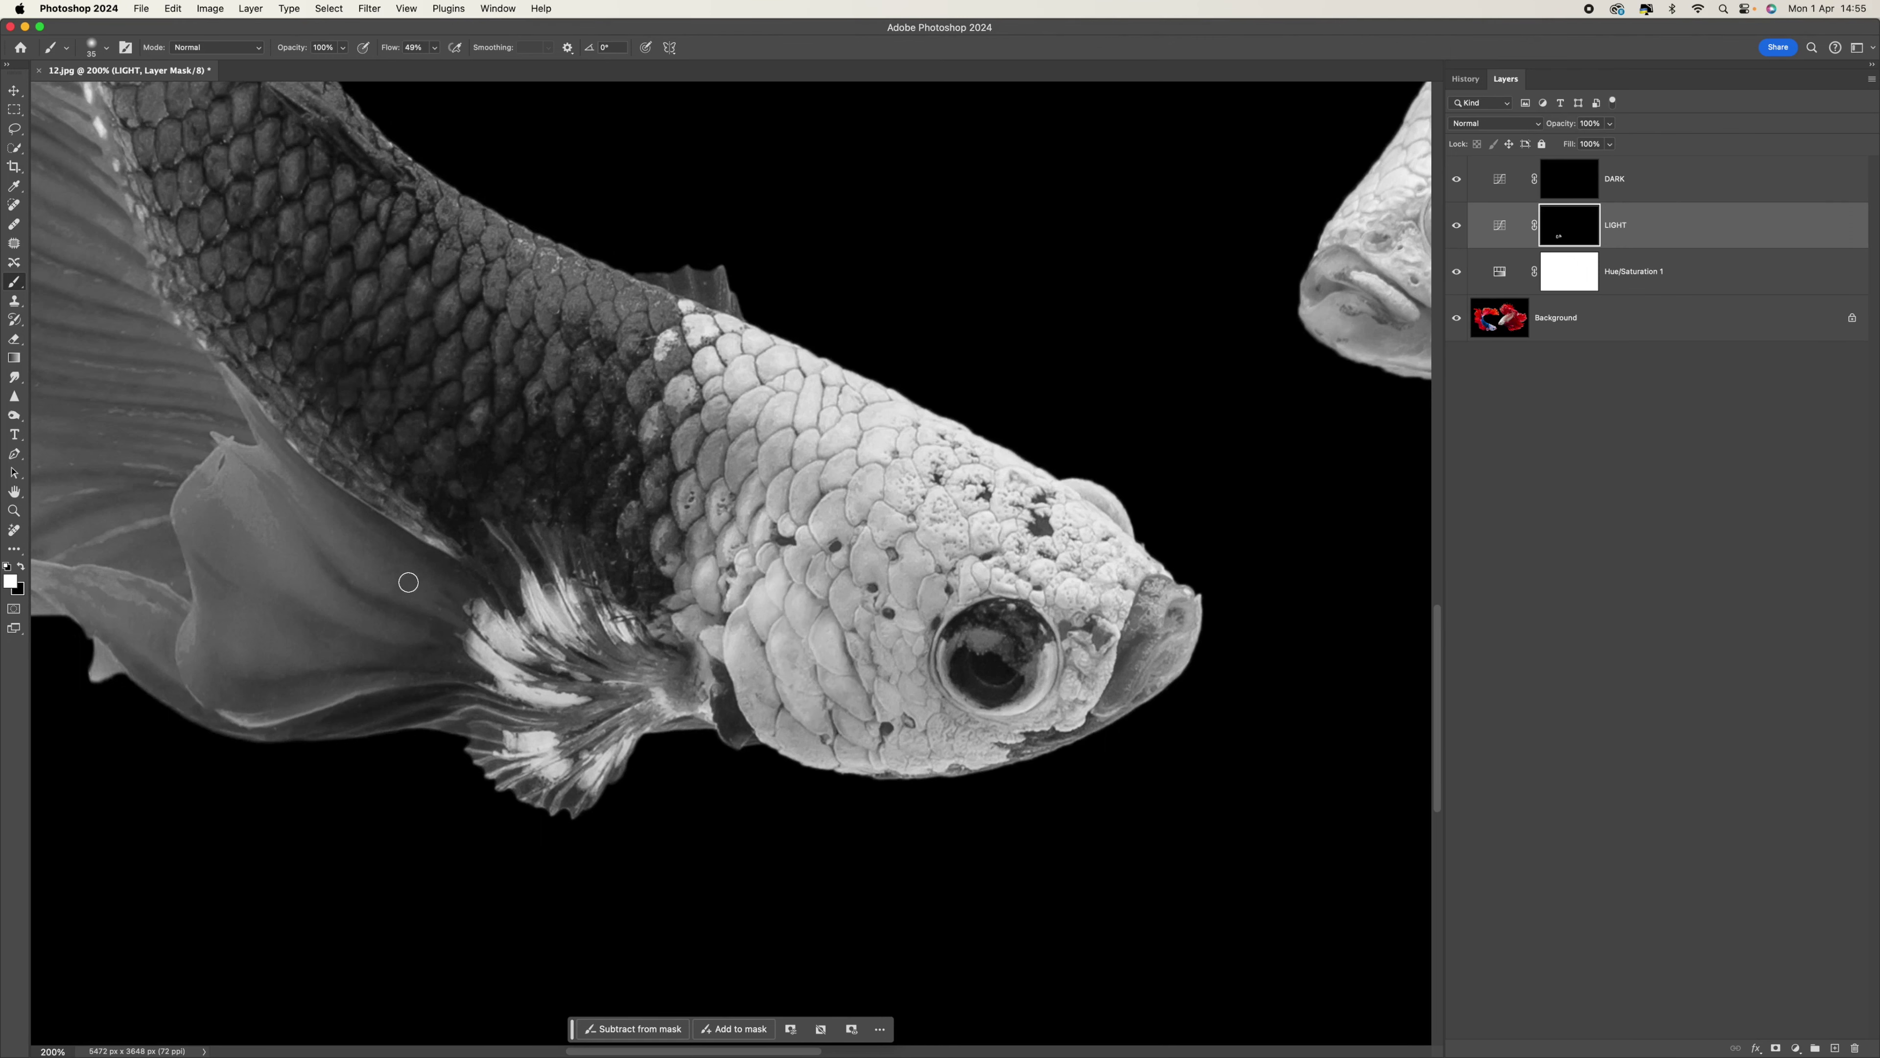
Lighten the left fish's scaly body along its upper and lower edges on the LIGHT mask with a brush enlarged to 100 px.
scroll(412, 571, left, 5)
key(super+minus)
key(super+minus)
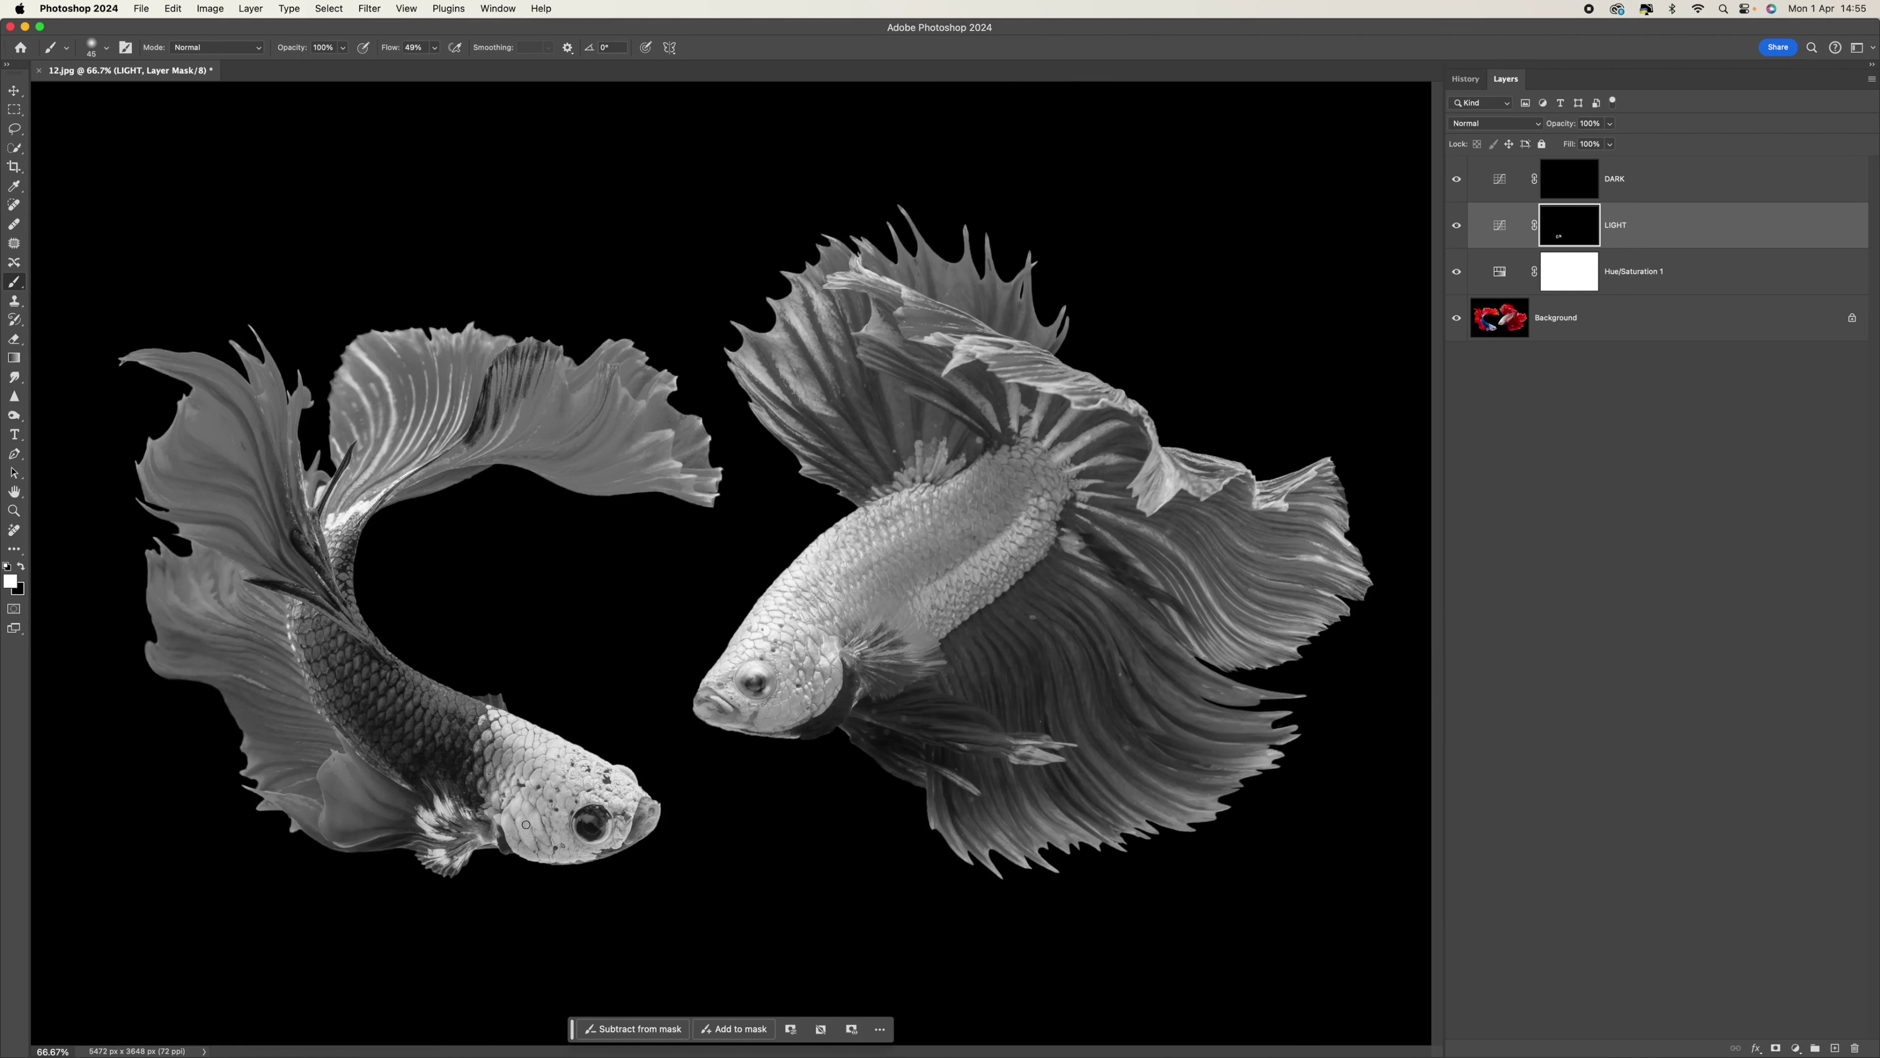
key(bracketright)
key(bracketright)
key(bracketright)
key(bracketright)
key(bracketright)
key(bracketright)
key(bracketright)
key(bracketright)
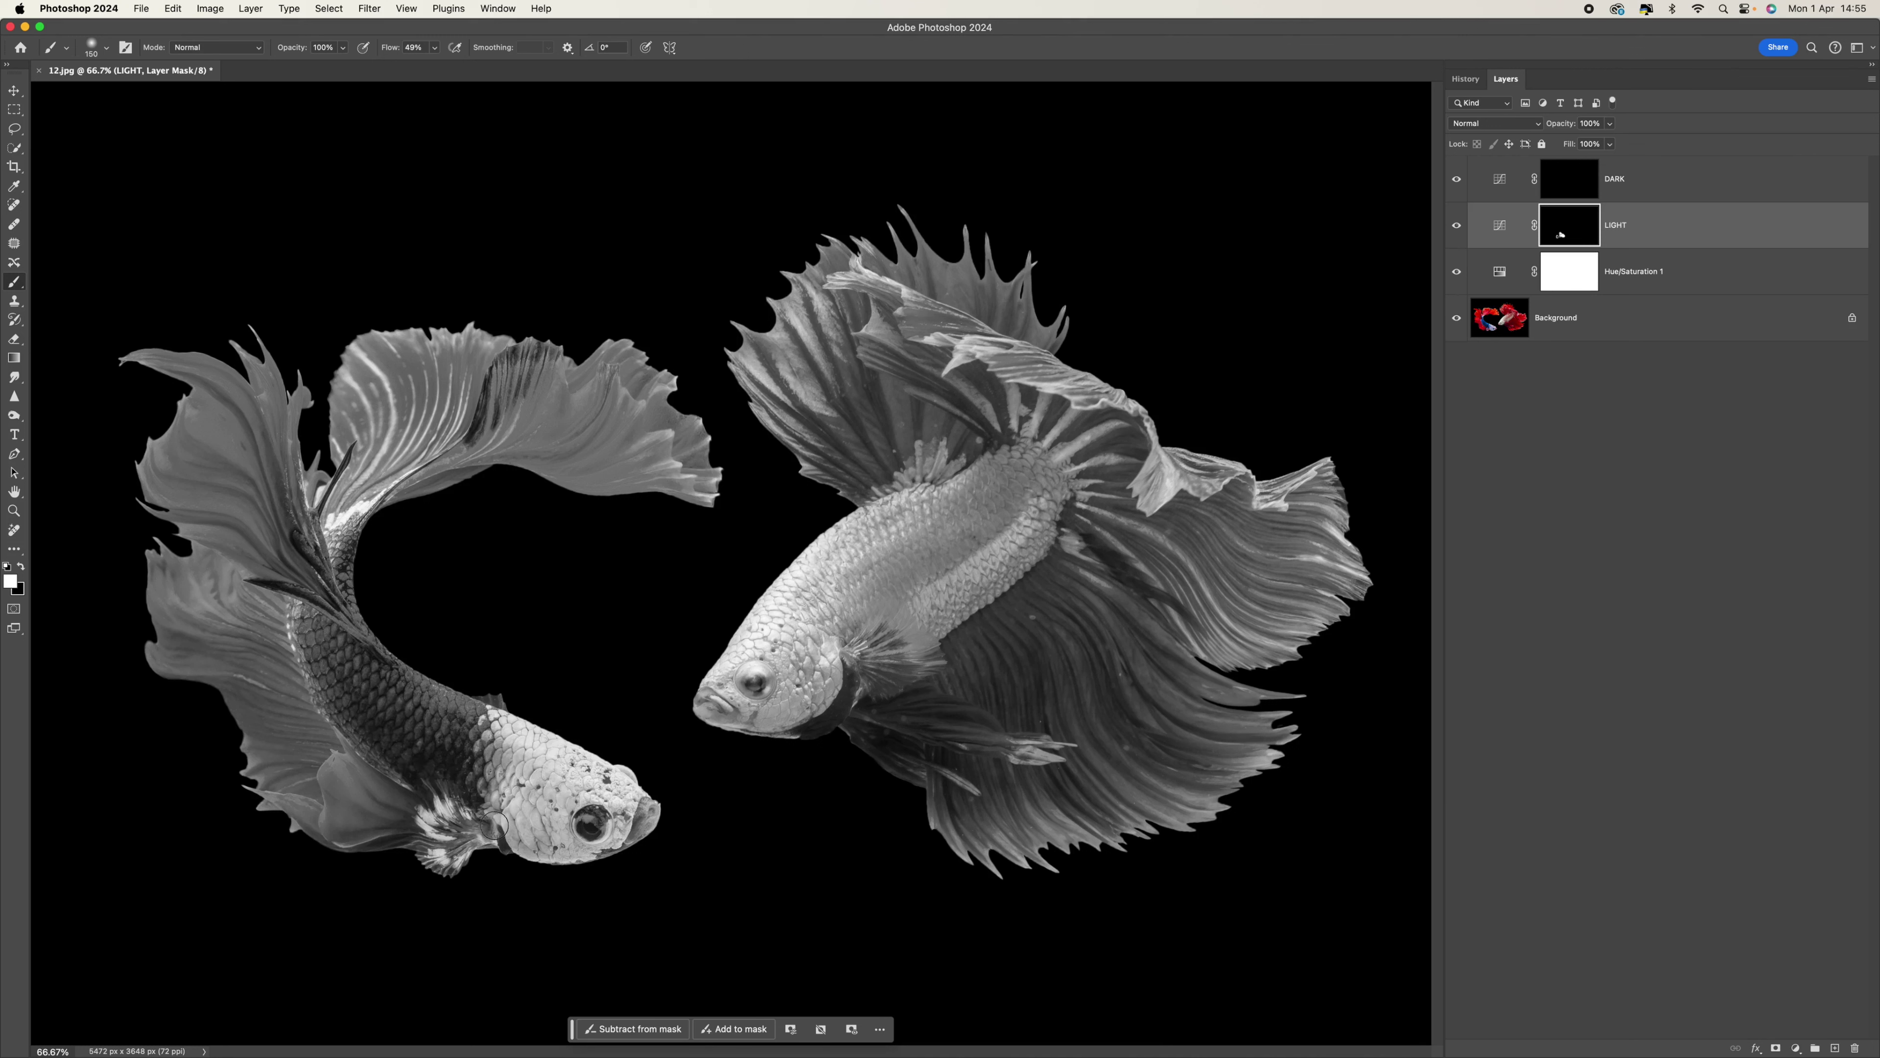
mouse_move(490, 720)
mouse_down()
mouse_move(392, 685)
mouse_move(345, 615)
mouse_up()
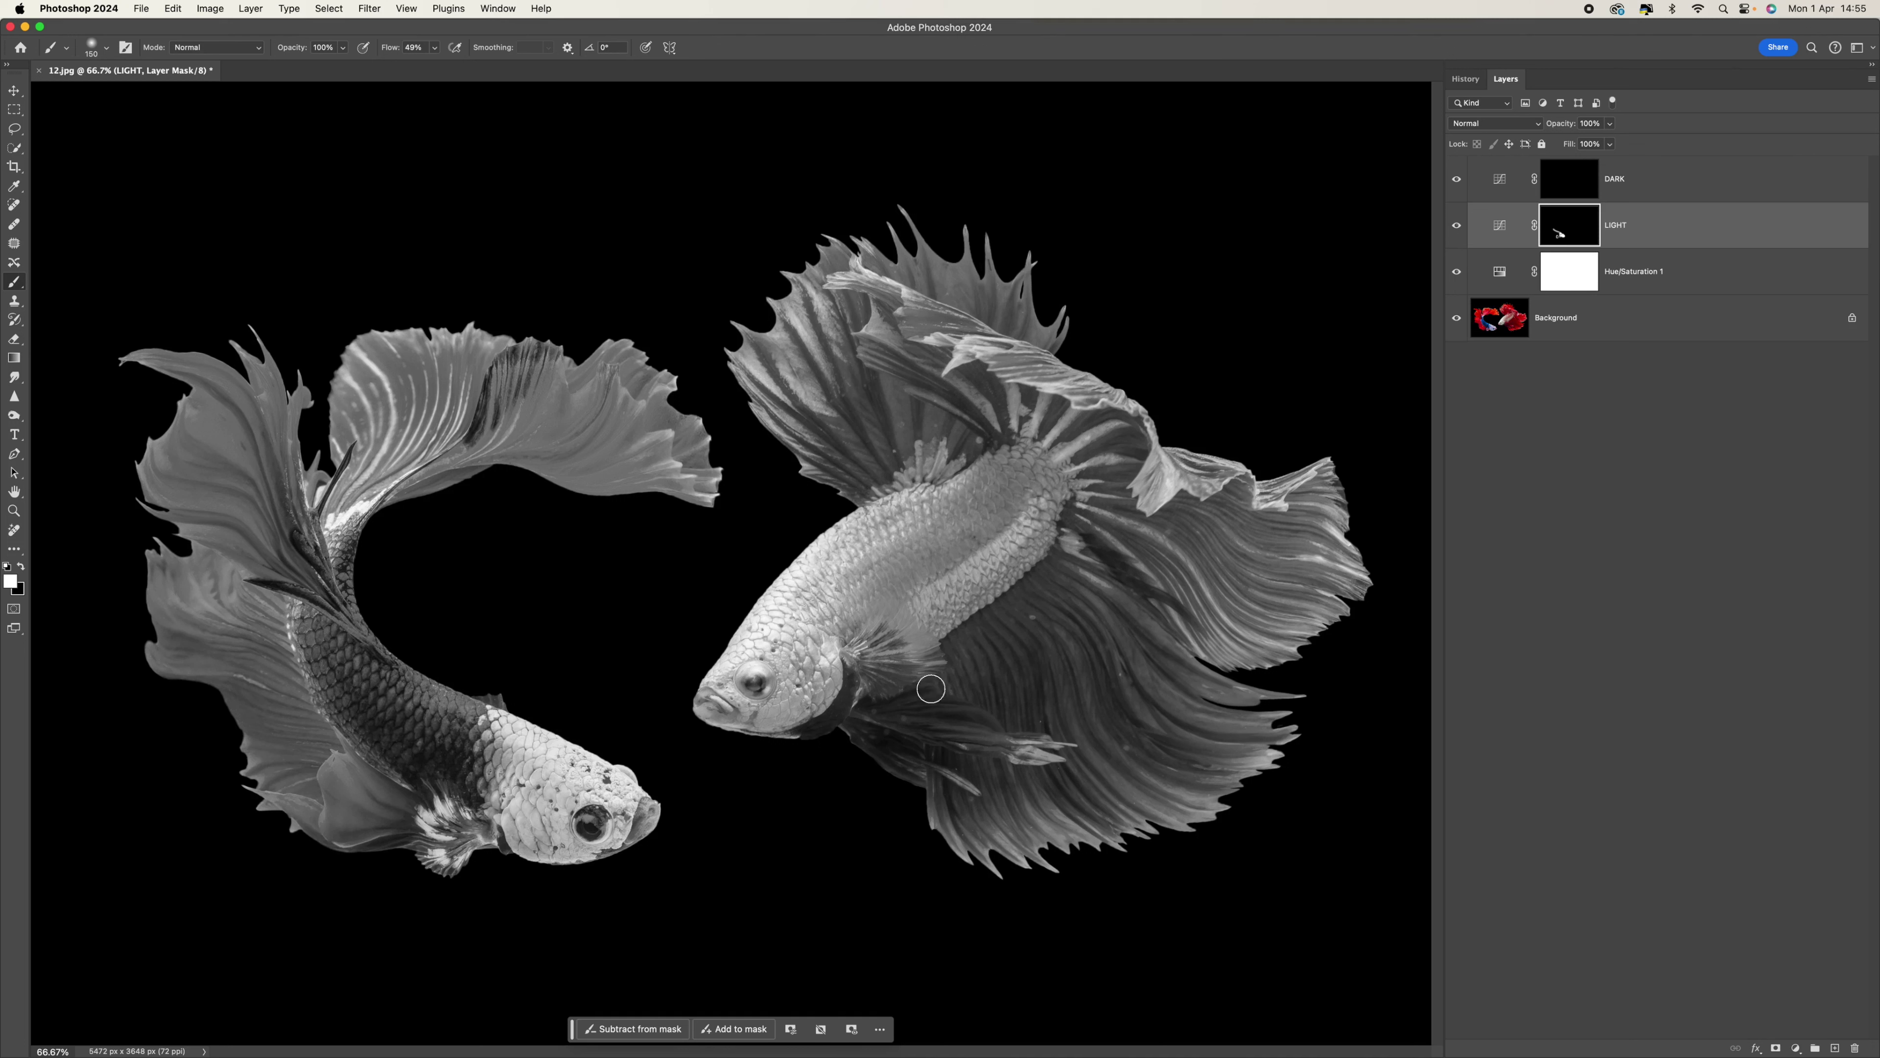
mouse_move(390, 812)
mouse_down()
mouse_move(333, 767)
mouse_move(388, 814)
mouse_move(326, 778)
mouse_move(356, 763)
mouse_move(409, 803)
mouse_move(309, 687)
mouse_move(300, 598)
mouse_move(298, 650)
mouse_up()
key([)
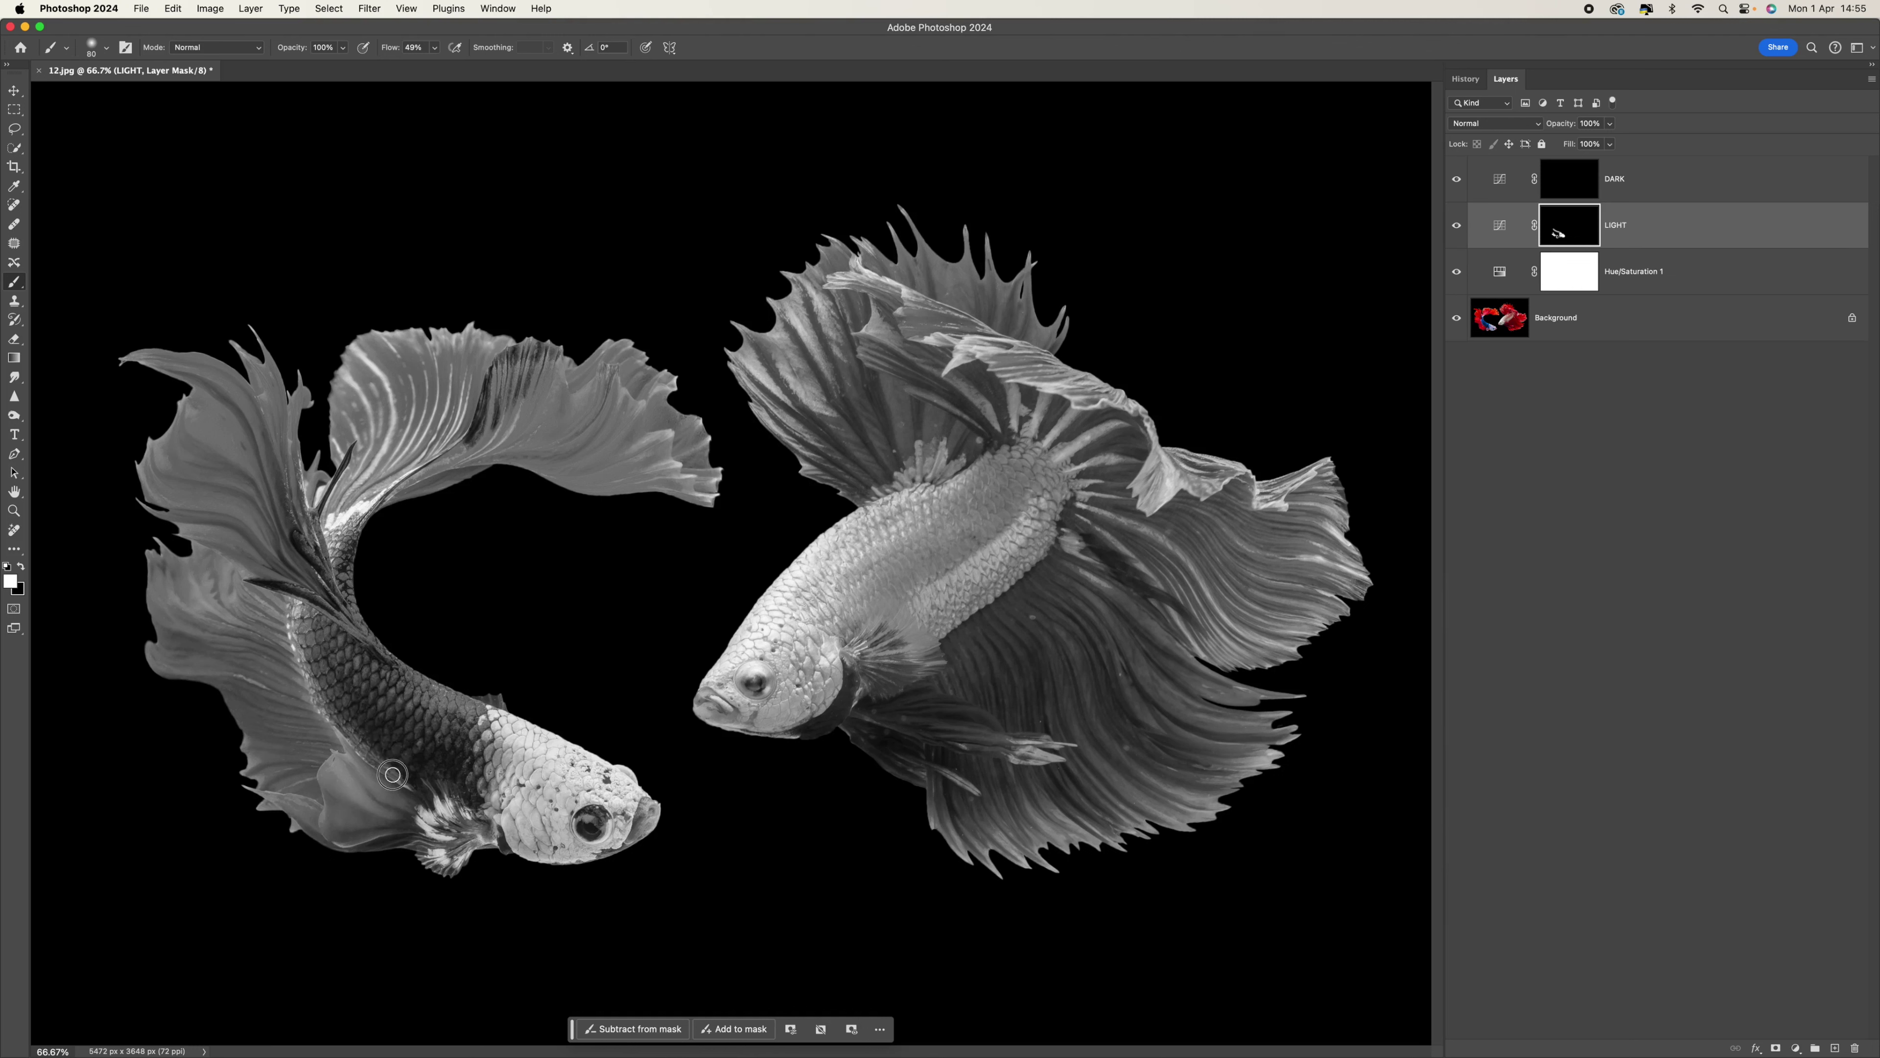
Paint white on the LIGHT mask along the highlights of the left fish's tail and fins, adjusting the brush size.
key(bracketright)
mouse_move(243, 523)
mouse_down()
mouse_move(246, 471)
mouse_move(210, 423)
mouse_move(272, 533)
mouse_move(207, 499)
mouse_move(262, 517)
mouse_move(280, 554)
mouse_move(392, 470)
mouse_move(402, 443)
mouse_move(358, 484)
mouse_move(397, 416)
mouse_move(372, 358)
mouse_move(373, 485)
mouse_move(431, 457)
mouse_up()
key(bracketleft)
key(bracketleft)
mouse_move(512, 403)
mouse_down()
mouse_move(471, 453)
mouse_move(497, 427)
mouse_move(378, 491)
mouse_move(511, 426)
mouse_move(476, 451)
mouse_move(533, 371)
mouse_move(495, 451)
mouse_move(618, 413)
mouse_up()
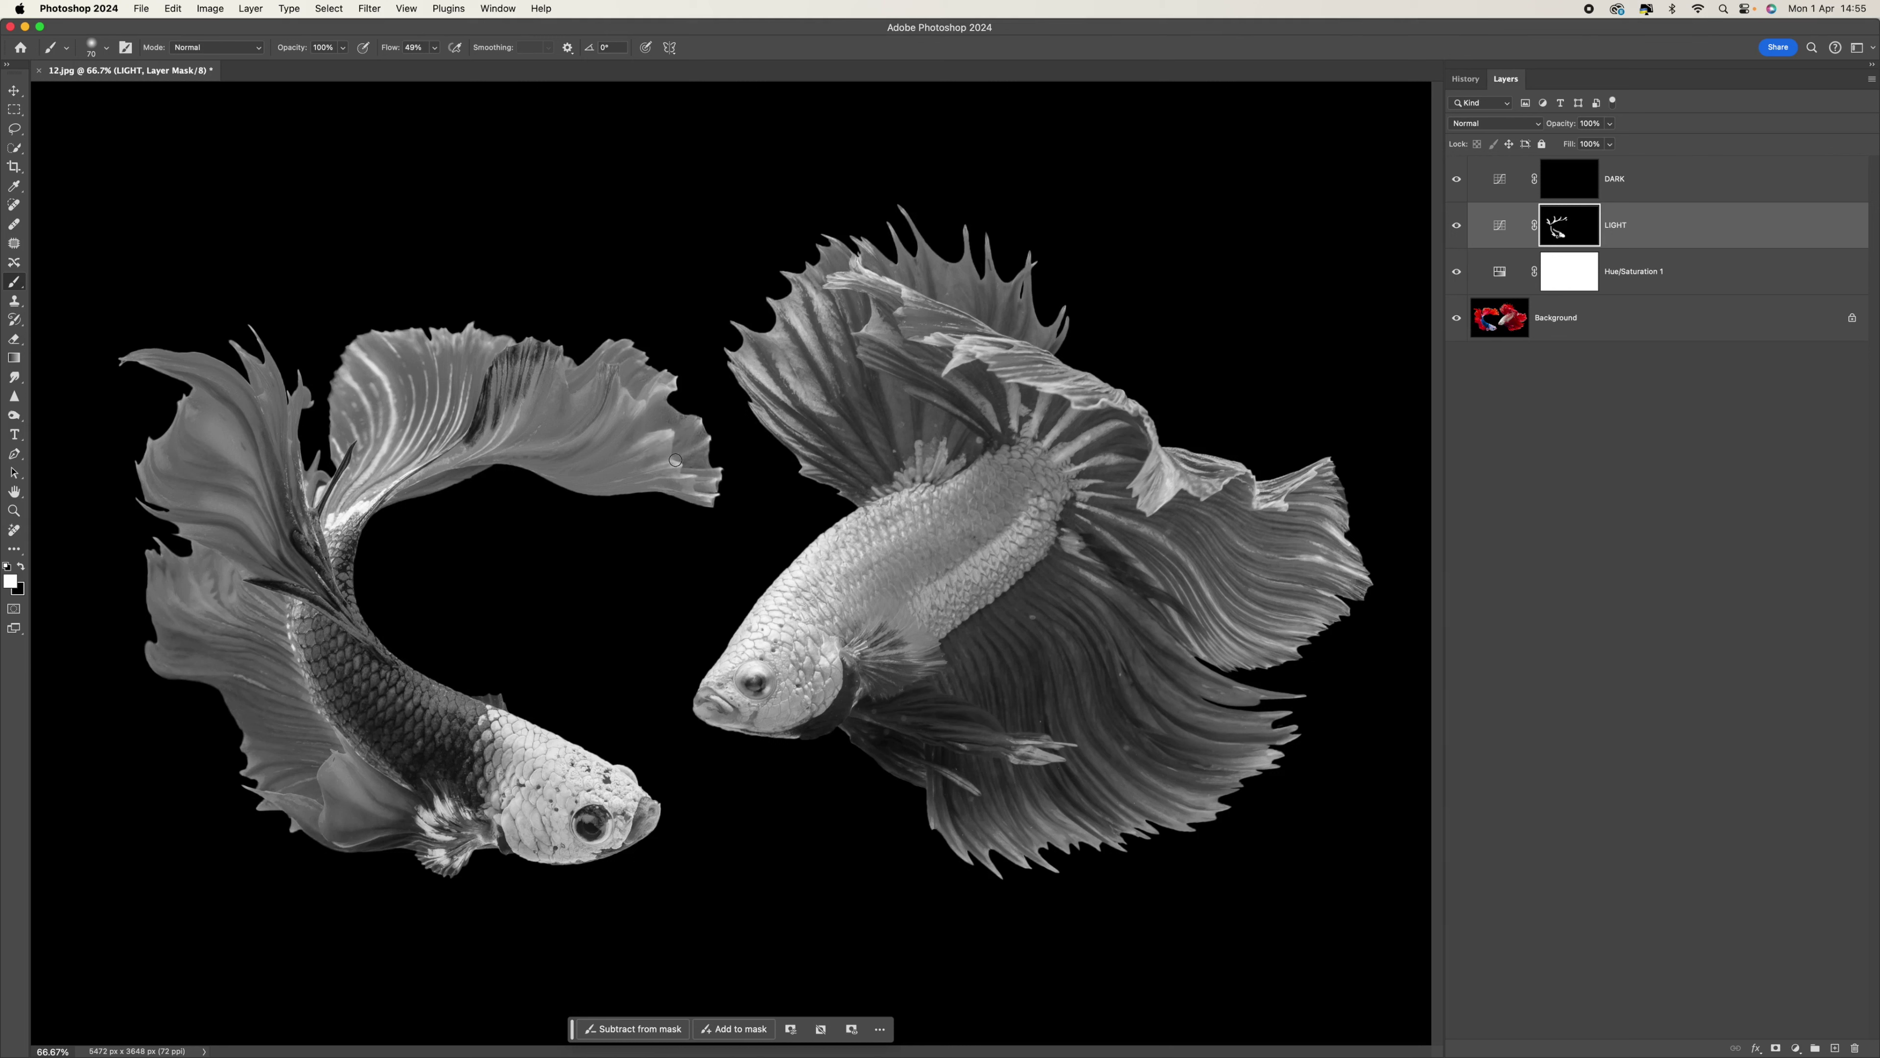
mouse_move(699, 490)
mouse_down()
mouse_move(669, 374)
mouse_move(639, 410)
mouse_move(654, 373)
mouse_move(620, 342)
mouse_move(661, 388)
mouse_move(639, 403)
mouse_move(659, 376)
mouse_move(633, 383)
mouse_move(645, 442)
mouse_move(670, 435)
mouse_move(660, 457)
mouse_move(690, 487)
mouse_move(596, 434)
mouse_move(396, 475)
mouse_move(328, 567)
mouse_up()
mouse_move(246, 623)
mouse_down()
mouse_move(194, 574)
mouse_move(226, 589)
mouse_move(209, 577)
mouse_move(199, 665)
mouse_move(152, 657)
mouse_move(240, 678)
mouse_move(212, 453)
mouse_up()
Raise the brush flow to 76% and paint more light over the left fish's tail fins on the LIGHT mask.
key(bracketright)
key(bracketright)
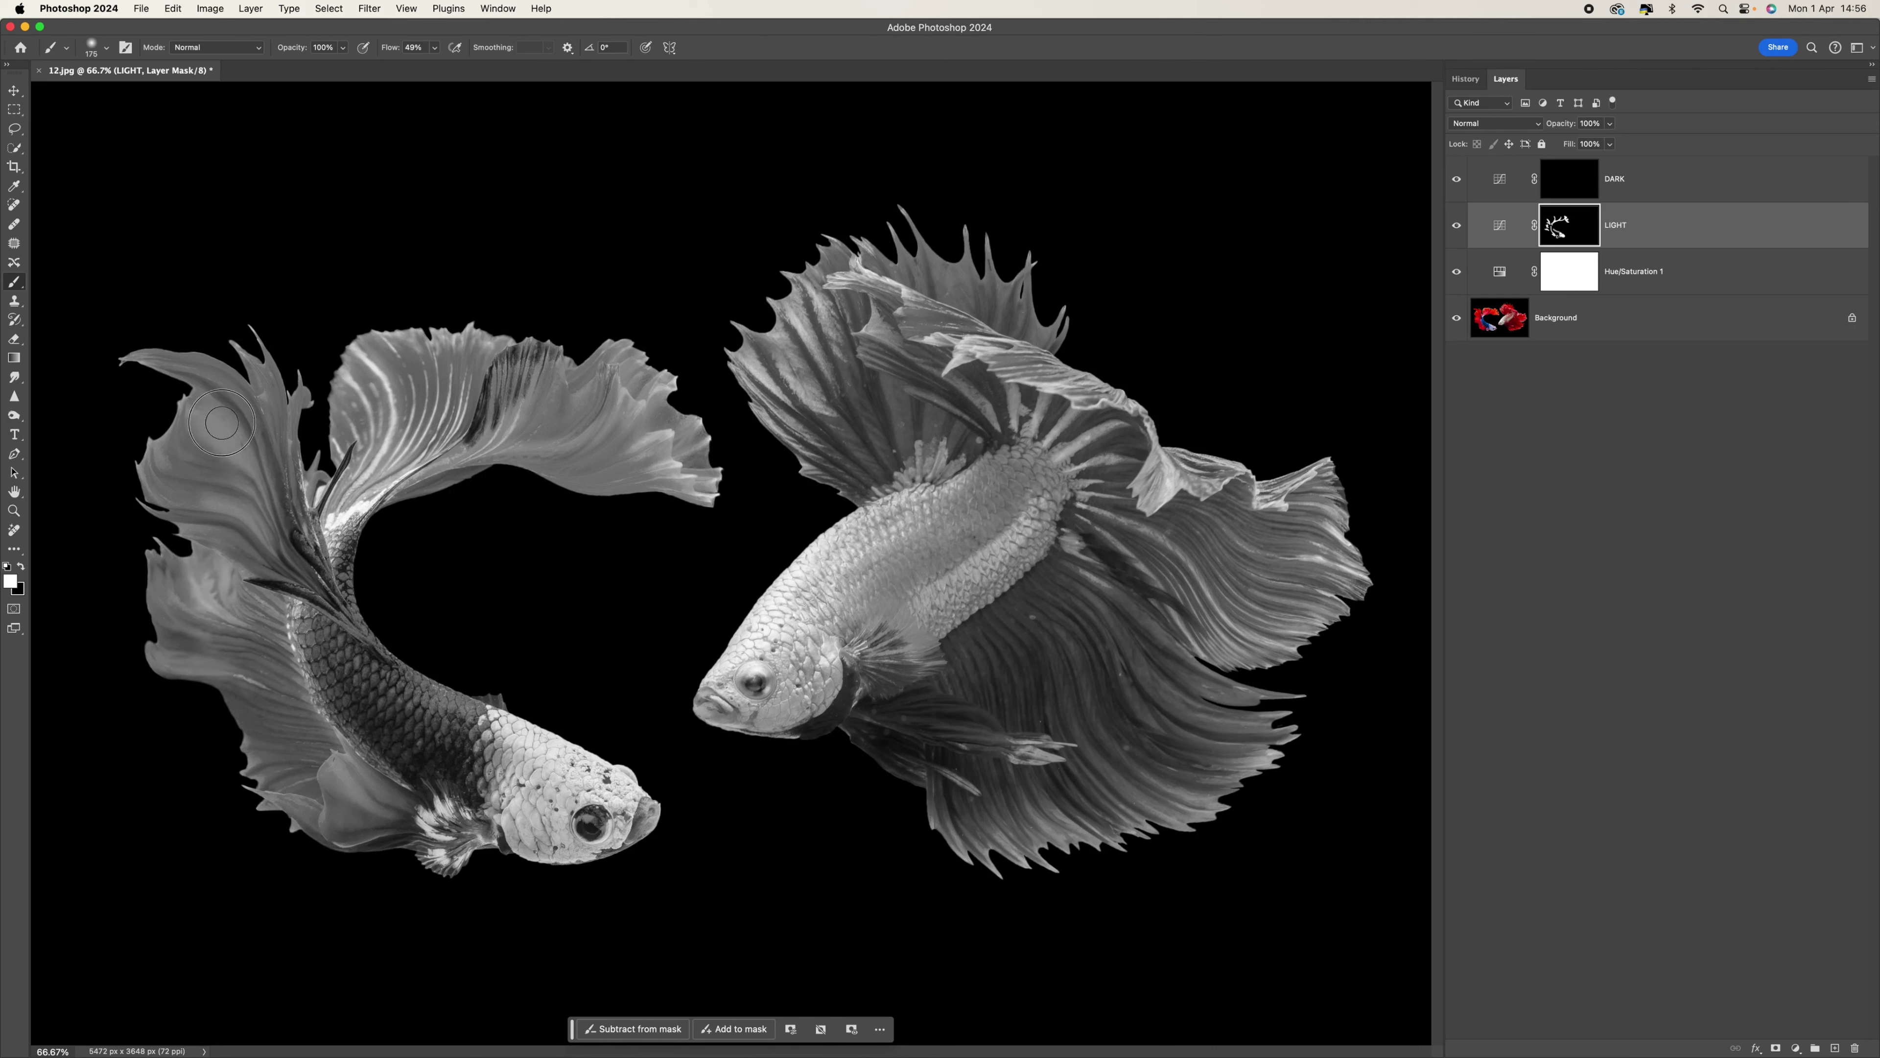
drag(438, 50, 458, 68)
mouse_move(245, 406)
mouse_down()
mouse_move(357, 406)
mouse_move(356, 381)
mouse_move(366, 457)
mouse_move(412, 412)
mouse_move(430, 344)
mouse_move(433, 459)
mouse_move(486, 341)
mouse_move(478, 389)
mouse_move(447, 430)
mouse_move(464, 316)
mouse_move(398, 474)
mouse_move(498, 384)
mouse_move(486, 419)
mouse_move(524, 347)
mouse_move(505, 388)
mouse_move(534, 410)
mouse_move(627, 359)
mouse_move(538, 415)
mouse_move(603, 375)
mouse_move(563, 439)
mouse_move(527, 433)
mouse_move(661, 394)
mouse_move(646, 433)
mouse_move(683, 424)
mouse_move(657, 459)
mouse_move(687, 440)
mouse_move(712, 500)
mouse_up()
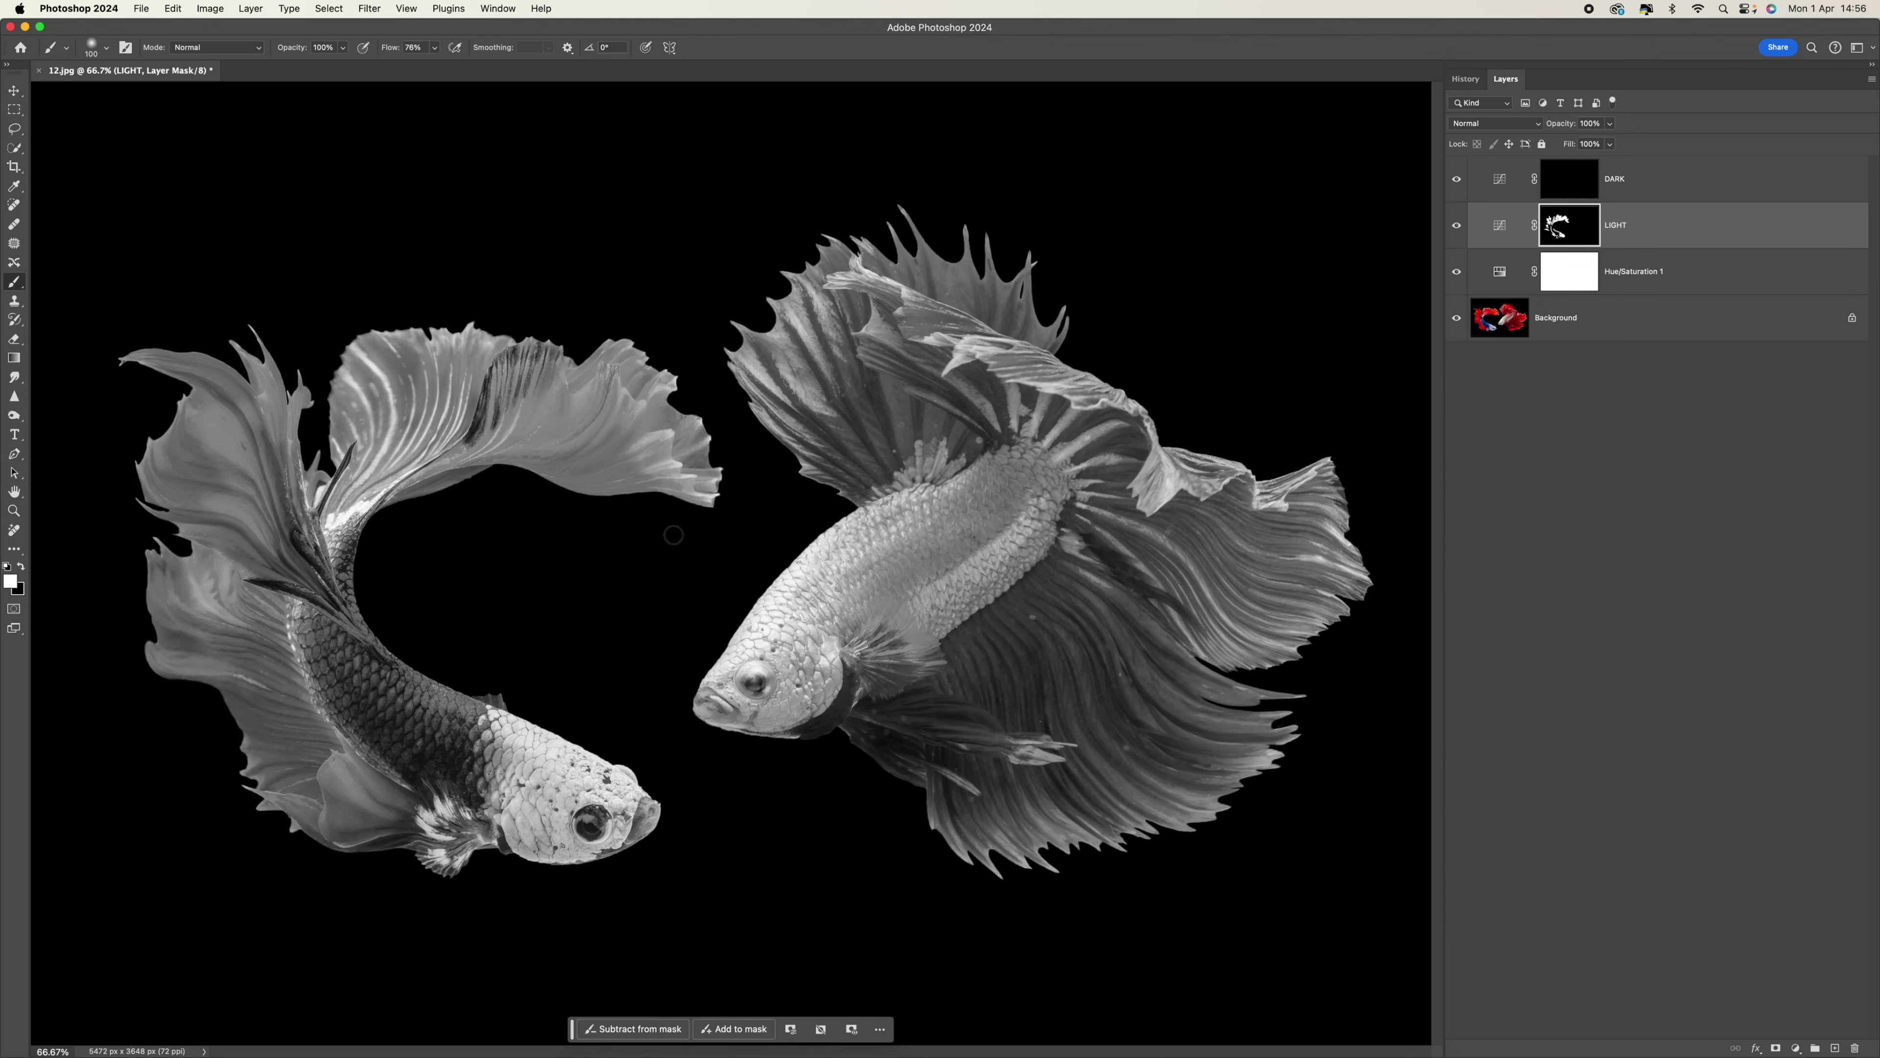
Paint white on the LIGHT mask along the highlights of the right fish's upper fin, tail and lower body edge.
mouse_move(783, 389)
mouse_down()
mouse_move(748, 363)
mouse_move(784, 435)
mouse_move(781, 323)
mouse_move(807, 341)
mouse_move(803, 297)
mouse_move(834, 347)
mouse_move(822, 323)
mouse_move(854, 319)
mouse_move(853, 280)
mouse_move(903, 294)
mouse_move(869, 289)
mouse_move(878, 330)
mouse_up()
mouse_move(986, 355)
mouse_down()
mouse_move(932, 342)
mouse_move(1138, 411)
mouse_move(1132, 488)
mouse_move(1164, 454)
mouse_move(1158, 504)
mouse_move(1223, 485)
mouse_move(1295, 522)
mouse_move(1293, 481)
mouse_up()
mouse_move(1362, 589)
mouse_down()
mouse_move(1279, 559)
mouse_move(1194, 500)
mouse_move(1241, 538)
mouse_move(1351, 568)
mouse_move(1090, 484)
mouse_up()
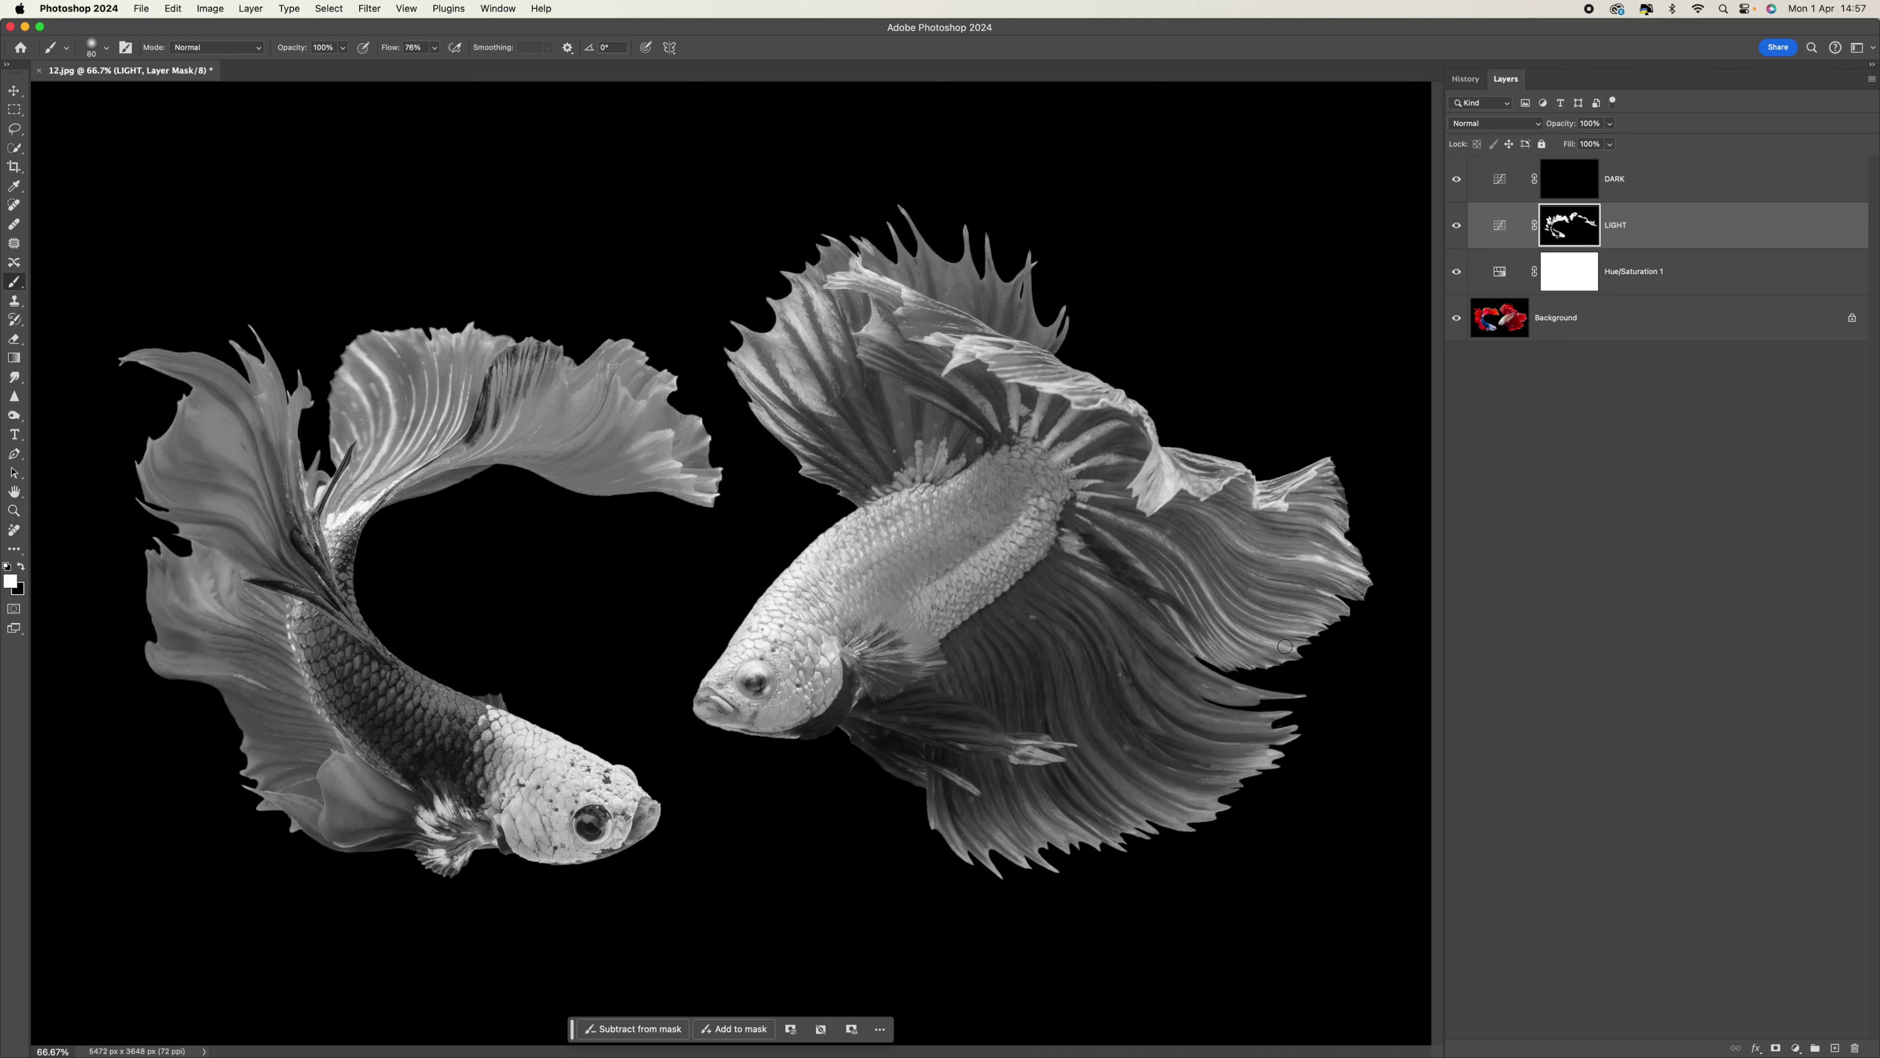
mouse_move(1273, 639)
mouse_down()
mouse_move(1154, 530)
mouse_move(1055, 488)
mouse_up()
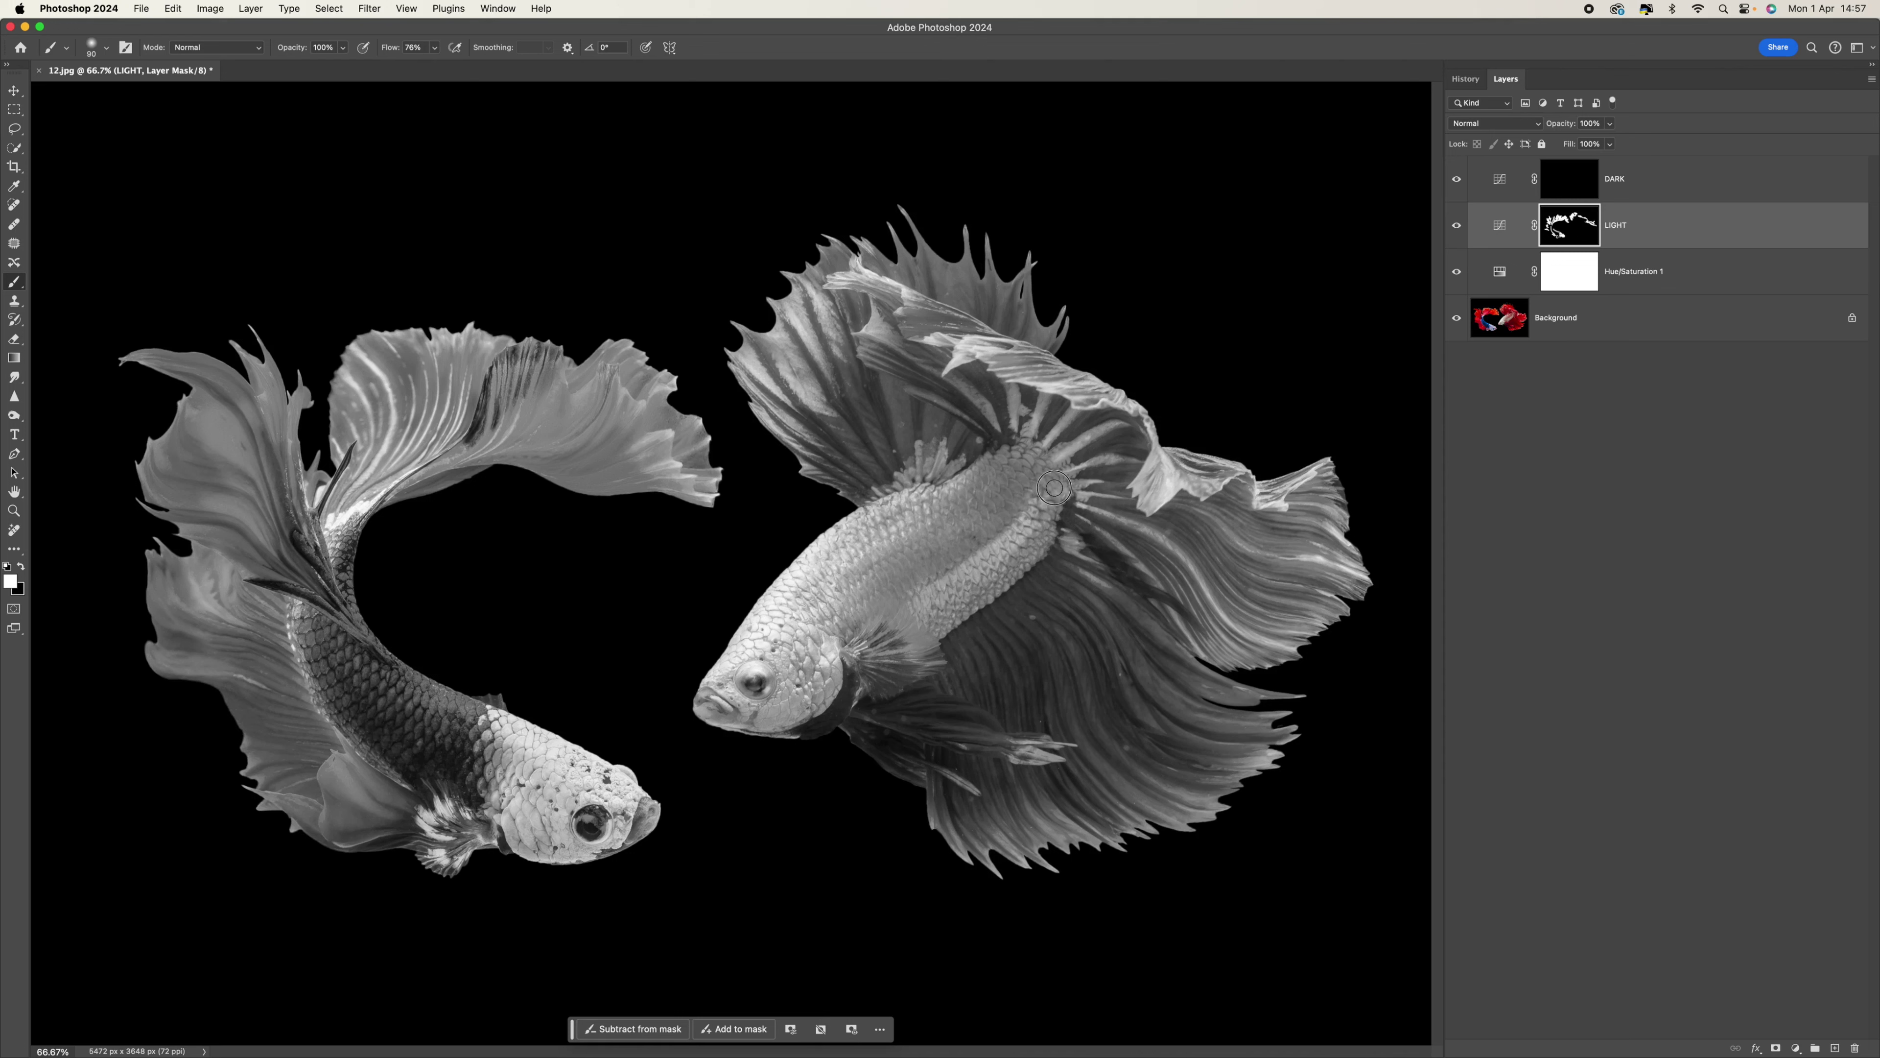
mouse_move(1214, 653)
mouse_down()
mouse_move(1112, 542)
mouse_move(1099, 570)
mouse_up()
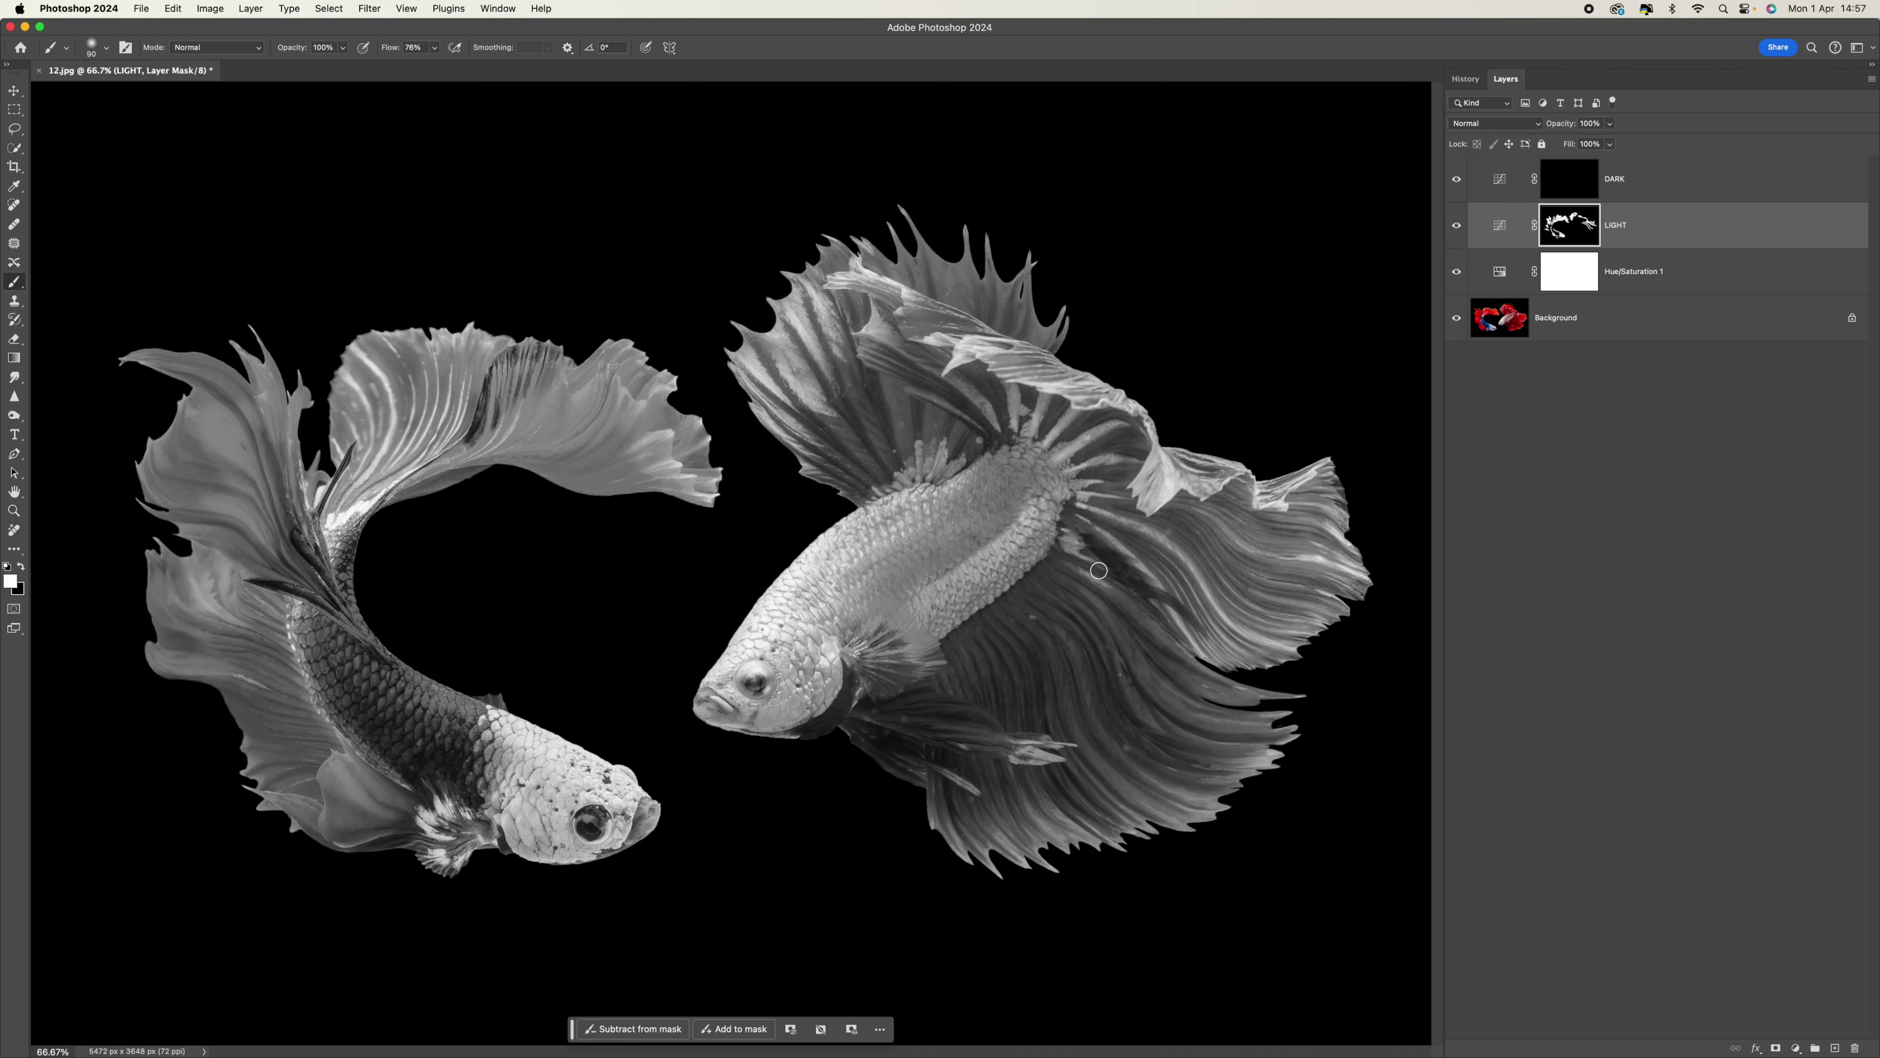
mouse_move(1301, 481)
mouse_down()
mouse_move(1124, 489)
mouse_move(1067, 511)
mouse_up()
mouse_move(1063, 506)
mouse_down()
mouse_move(880, 635)
mouse_move(905, 509)
mouse_move(814, 562)
mouse_move(769, 694)
mouse_move(729, 703)
mouse_move(909, 649)
mouse_up()
Lighten the streaks of the right fish's large lower fin and its pelvic fins on the LIGHT mask with a smaller brush.
key(bracketleft)
mouse_move(1249, 770)
mouse_down()
mouse_move(1144, 774)
mouse_move(1081, 659)
mouse_move(1133, 791)
mouse_move(1005, 631)
mouse_move(1205, 675)
mouse_move(1173, 708)
mouse_move(1088, 615)
mouse_move(1139, 717)
mouse_up()
mouse_move(1098, 794)
mouse_down()
mouse_move(1063, 821)
mouse_move(971, 698)
mouse_move(1034, 834)
mouse_move(1002, 746)
mouse_move(954, 692)
mouse_move(870, 655)
mouse_move(1010, 763)
mouse_move(856, 699)
mouse_up()
mouse_move(973, 797)
mouse_down()
mouse_move(865, 720)
mouse_move(804, 717)
mouse_up()
mouse_move(957, 847)
mouse_down()
mouse_move(881, 754)
mouse_move(680, 698)
mouse_move(1079, 751)
mouse_move(789, 667)
mouse_up()
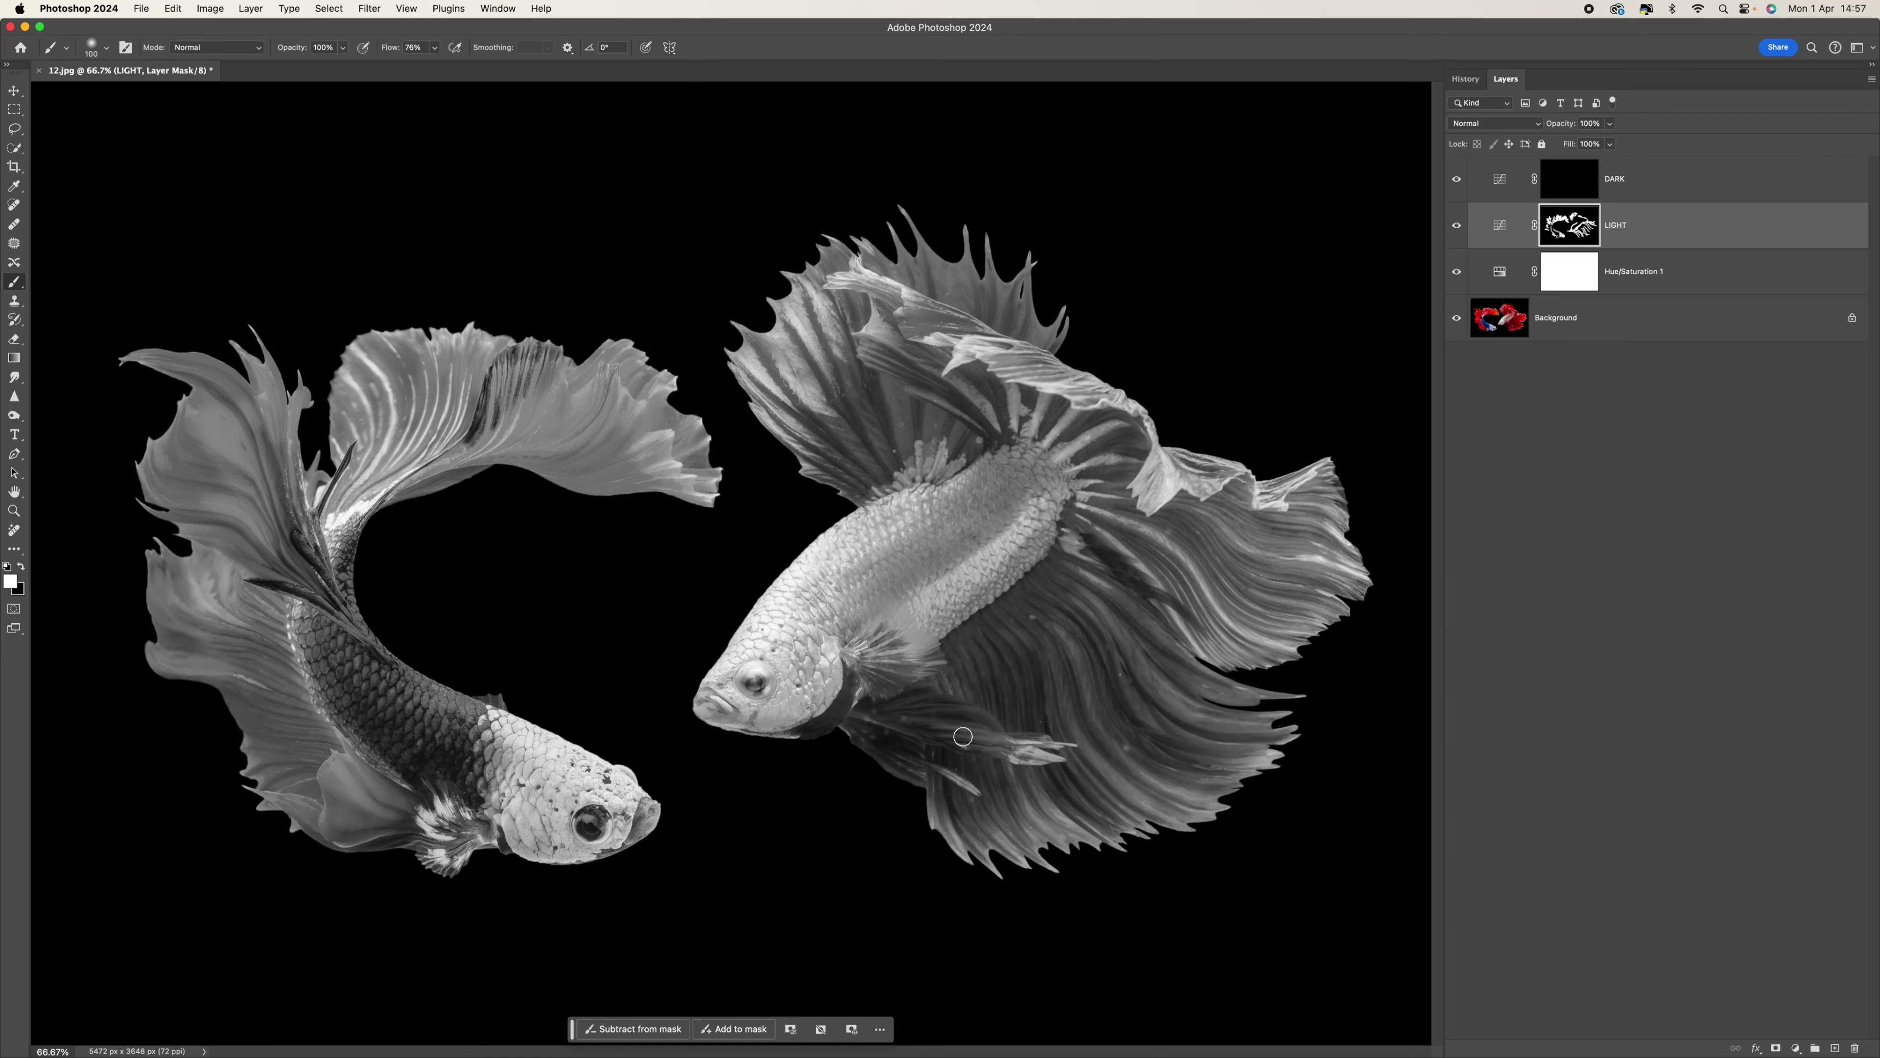
On the DARK mask, lower the brush flow to 59% and darken the left fish's lower body and the shadows of its upper tail fin.
click(1577, 177)
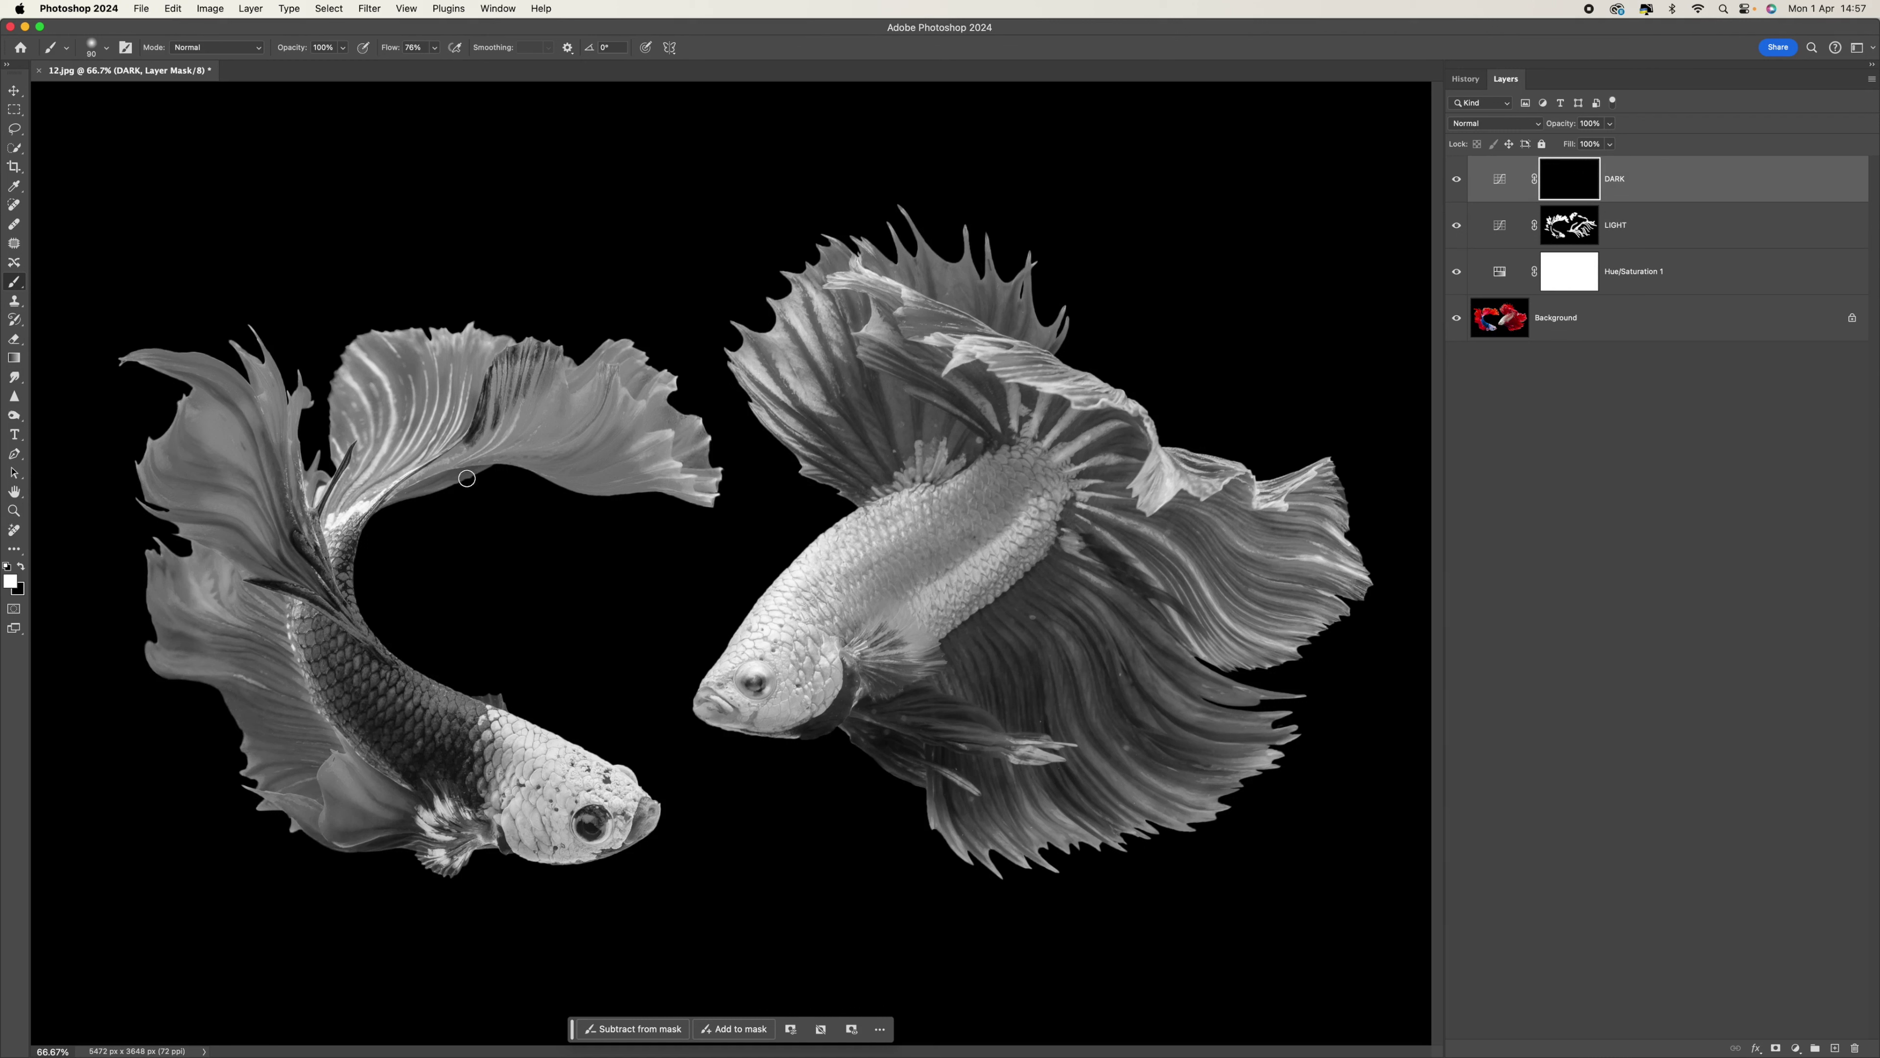
drag(452, 764, 415, 756)
drag(438, 53, 426, 67)
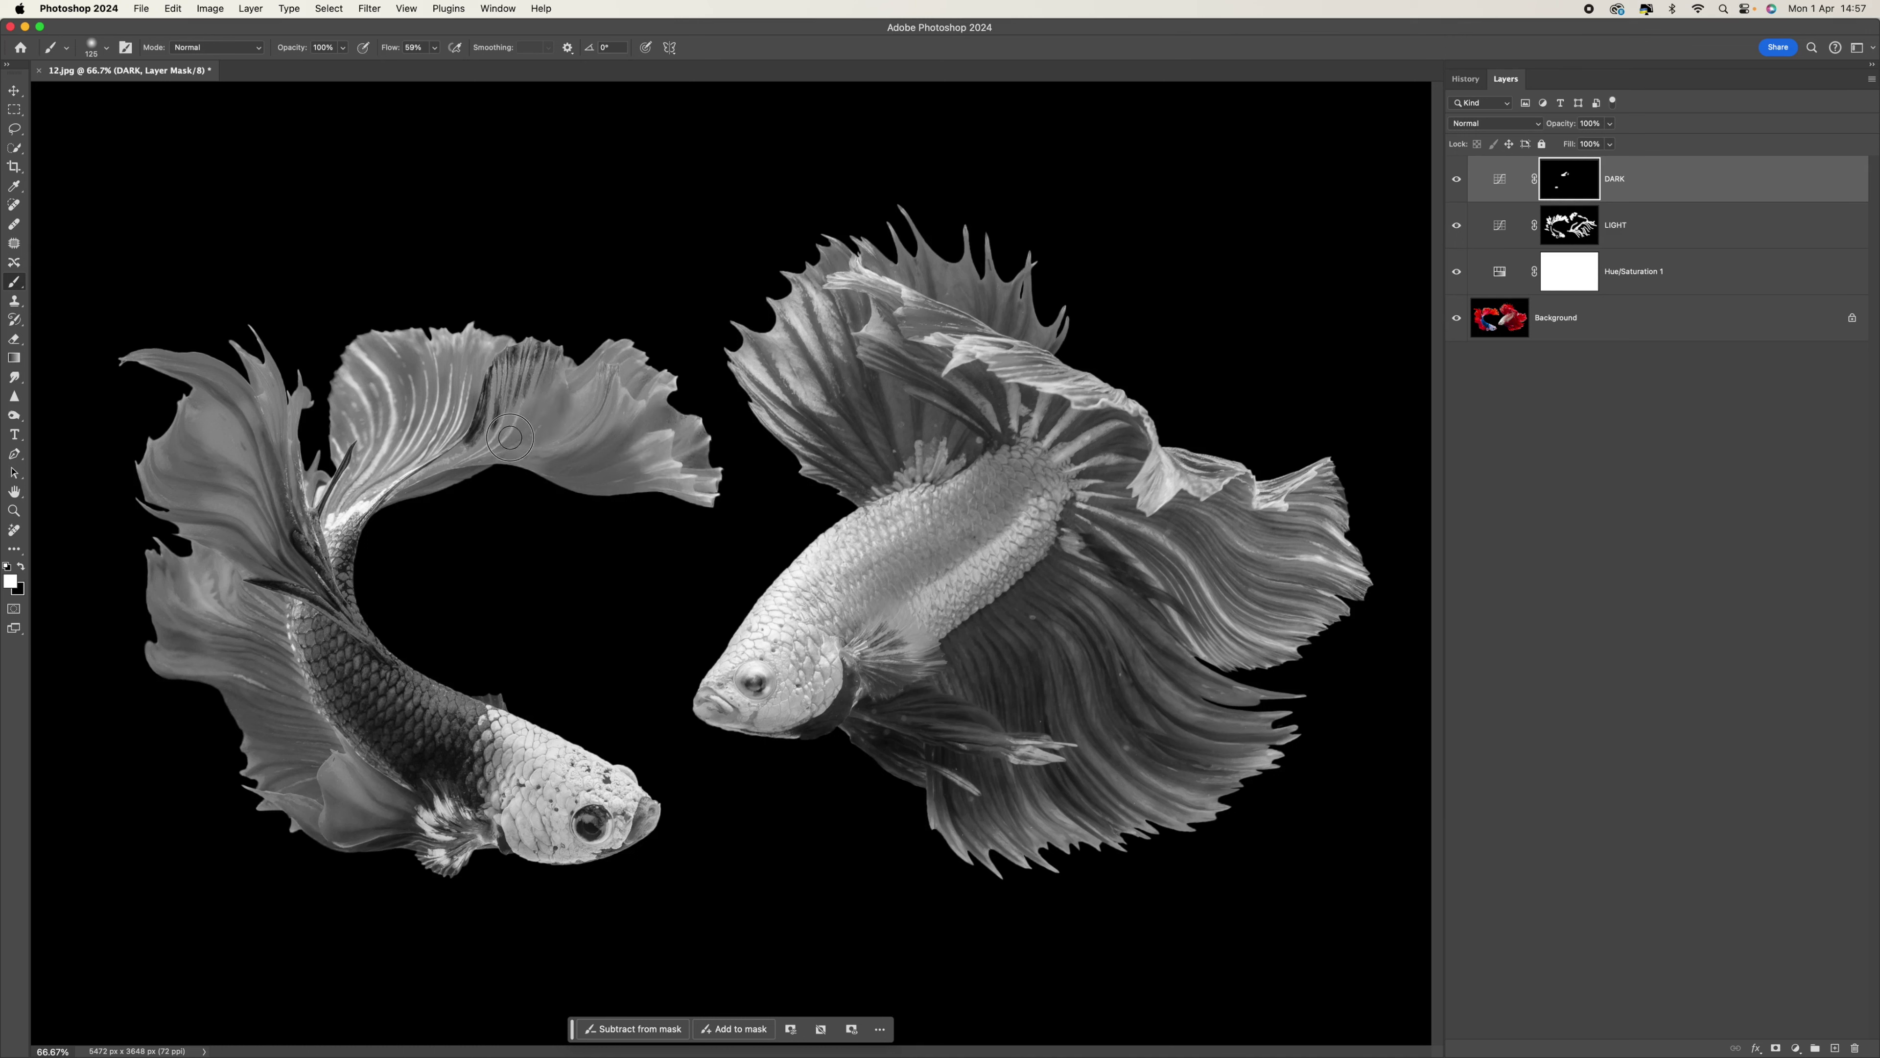
drag(496, 375, 505, 379)
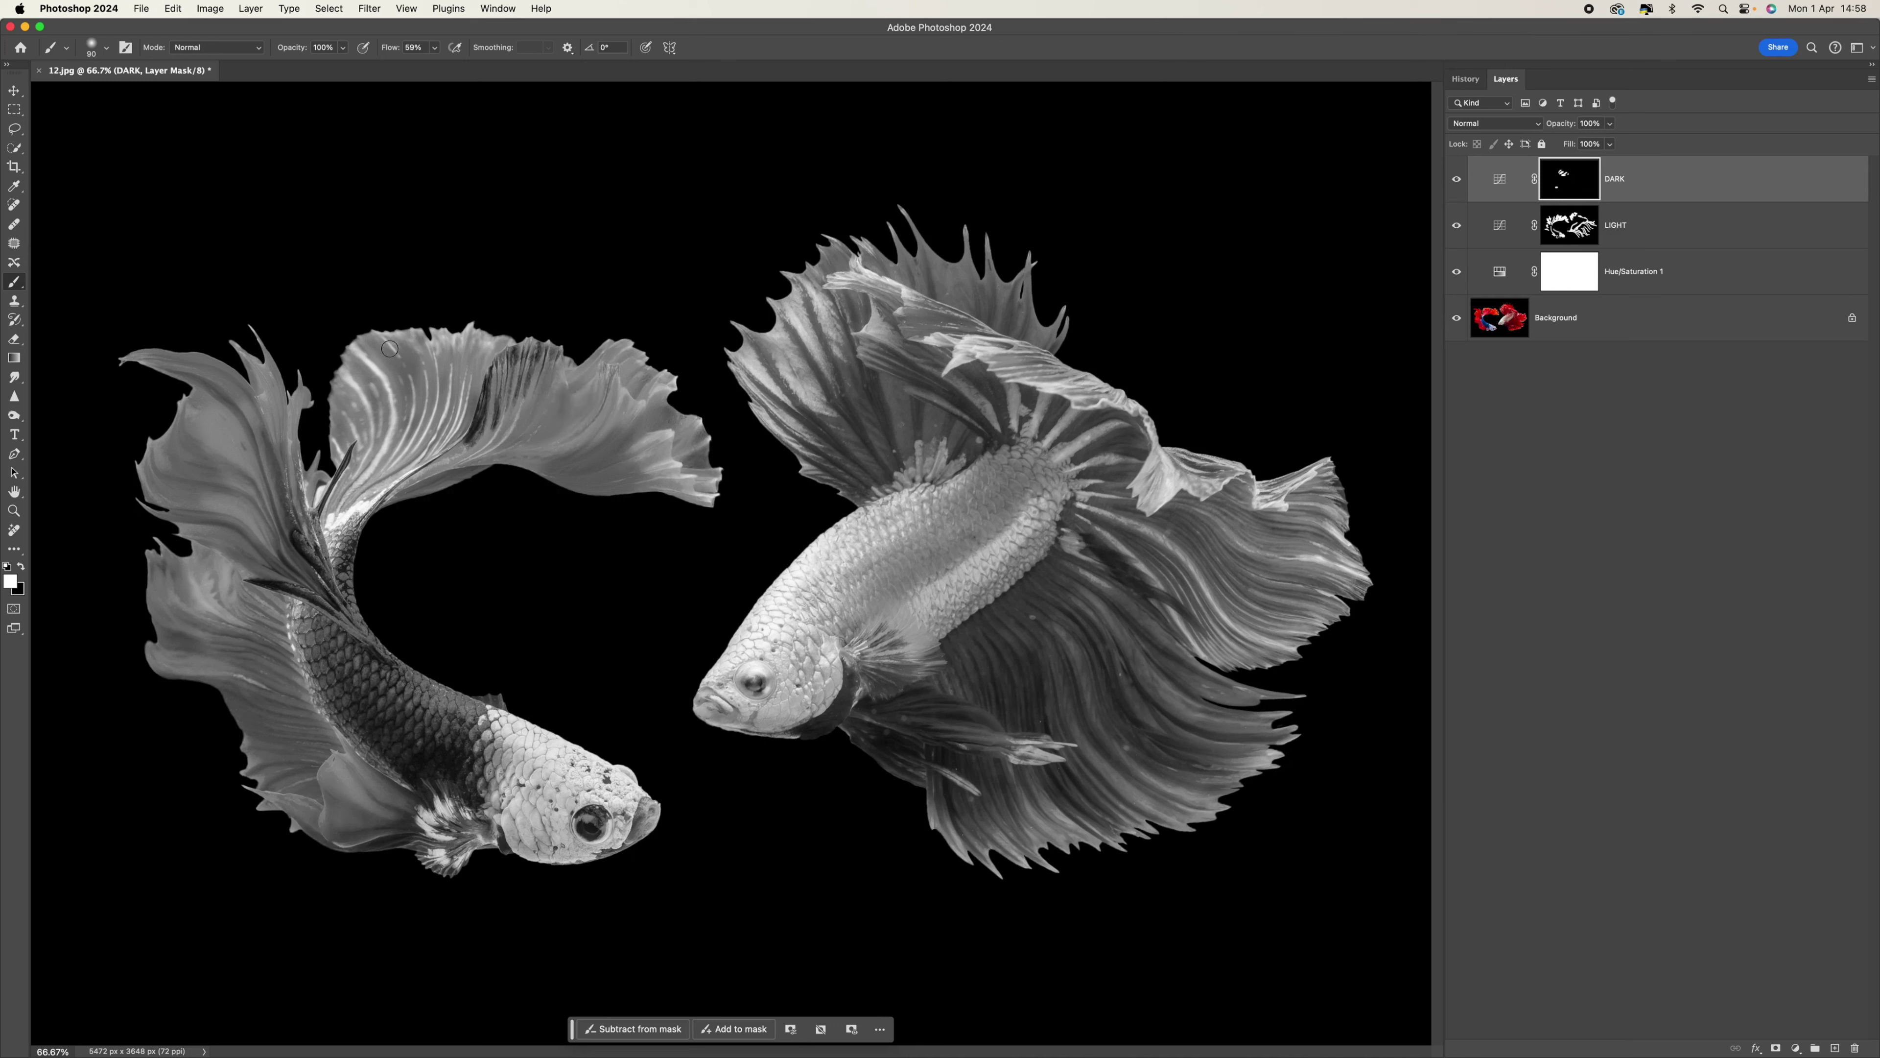
mouse_move(395, 371)
mouse_down()
mouse_move(381, 452)
mouse_move(418, 352)
mouse_move(411, 393)
mouse_move(430, 376)
mouse_up()
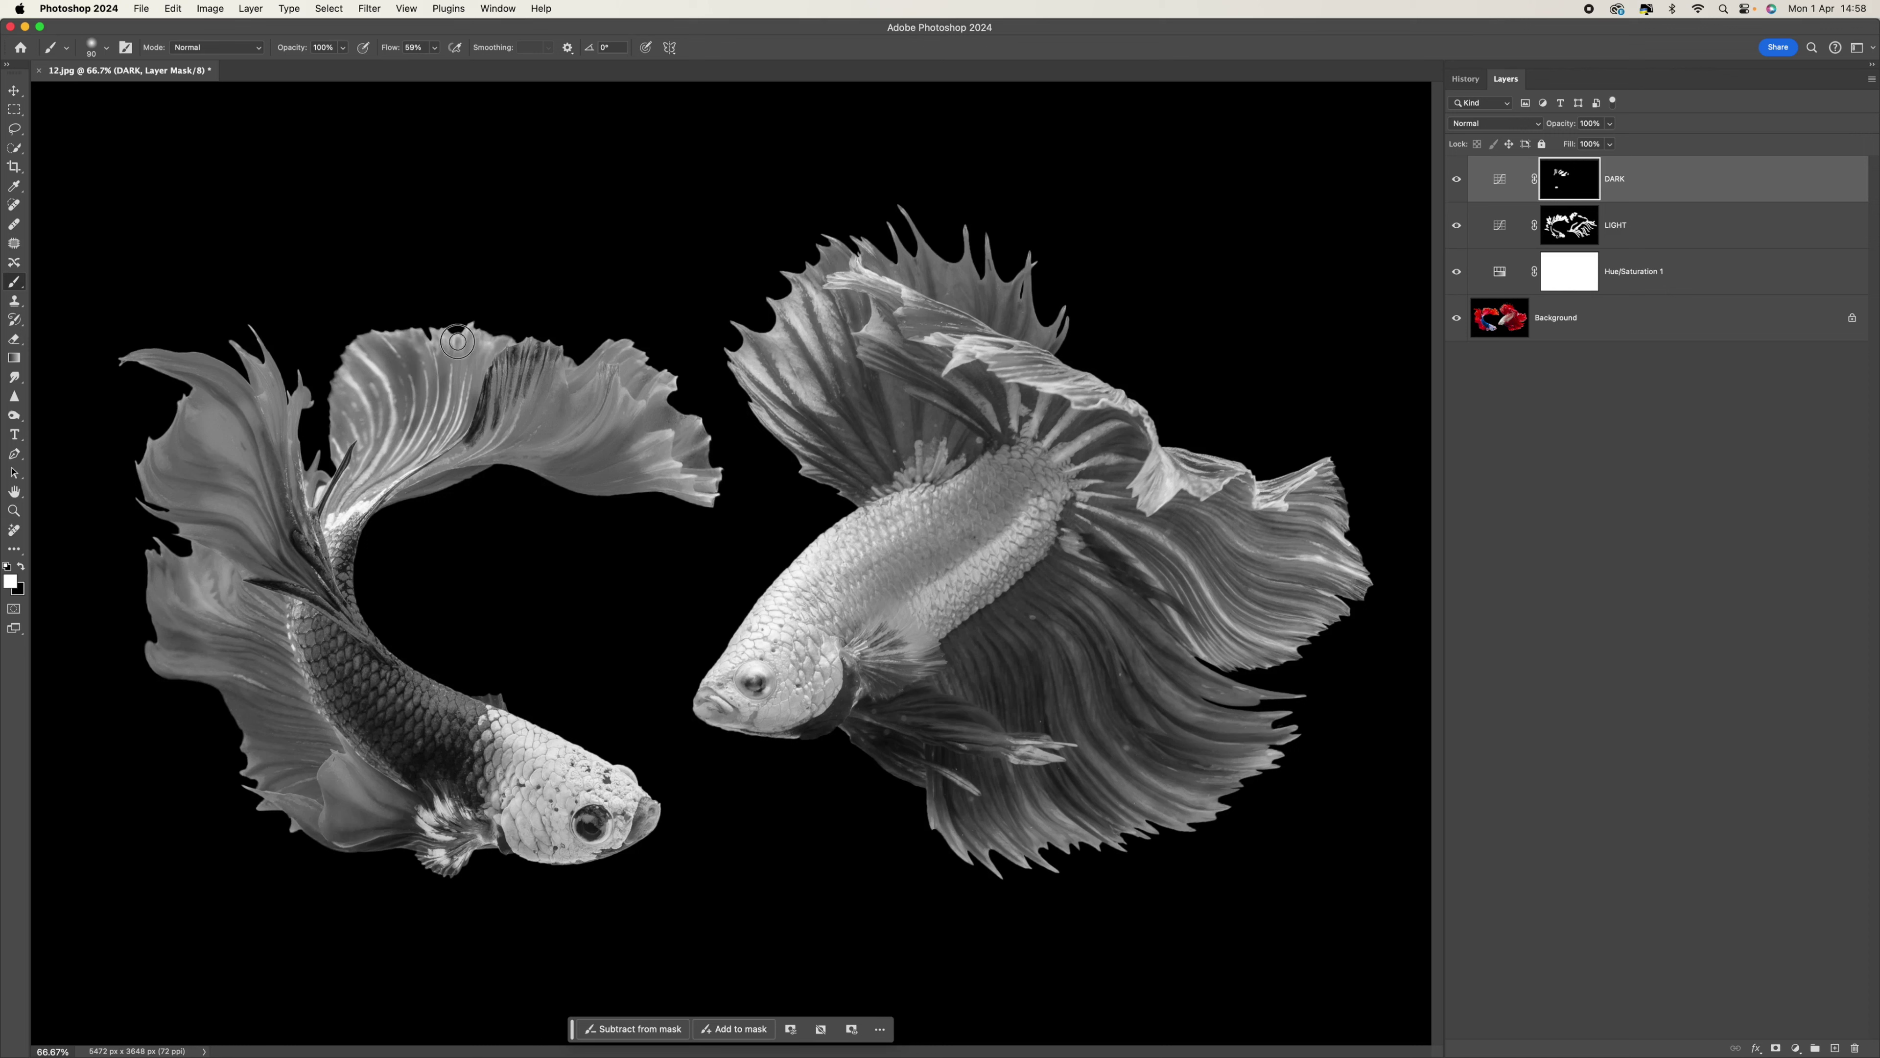
drag(368, 358, 372, 460)
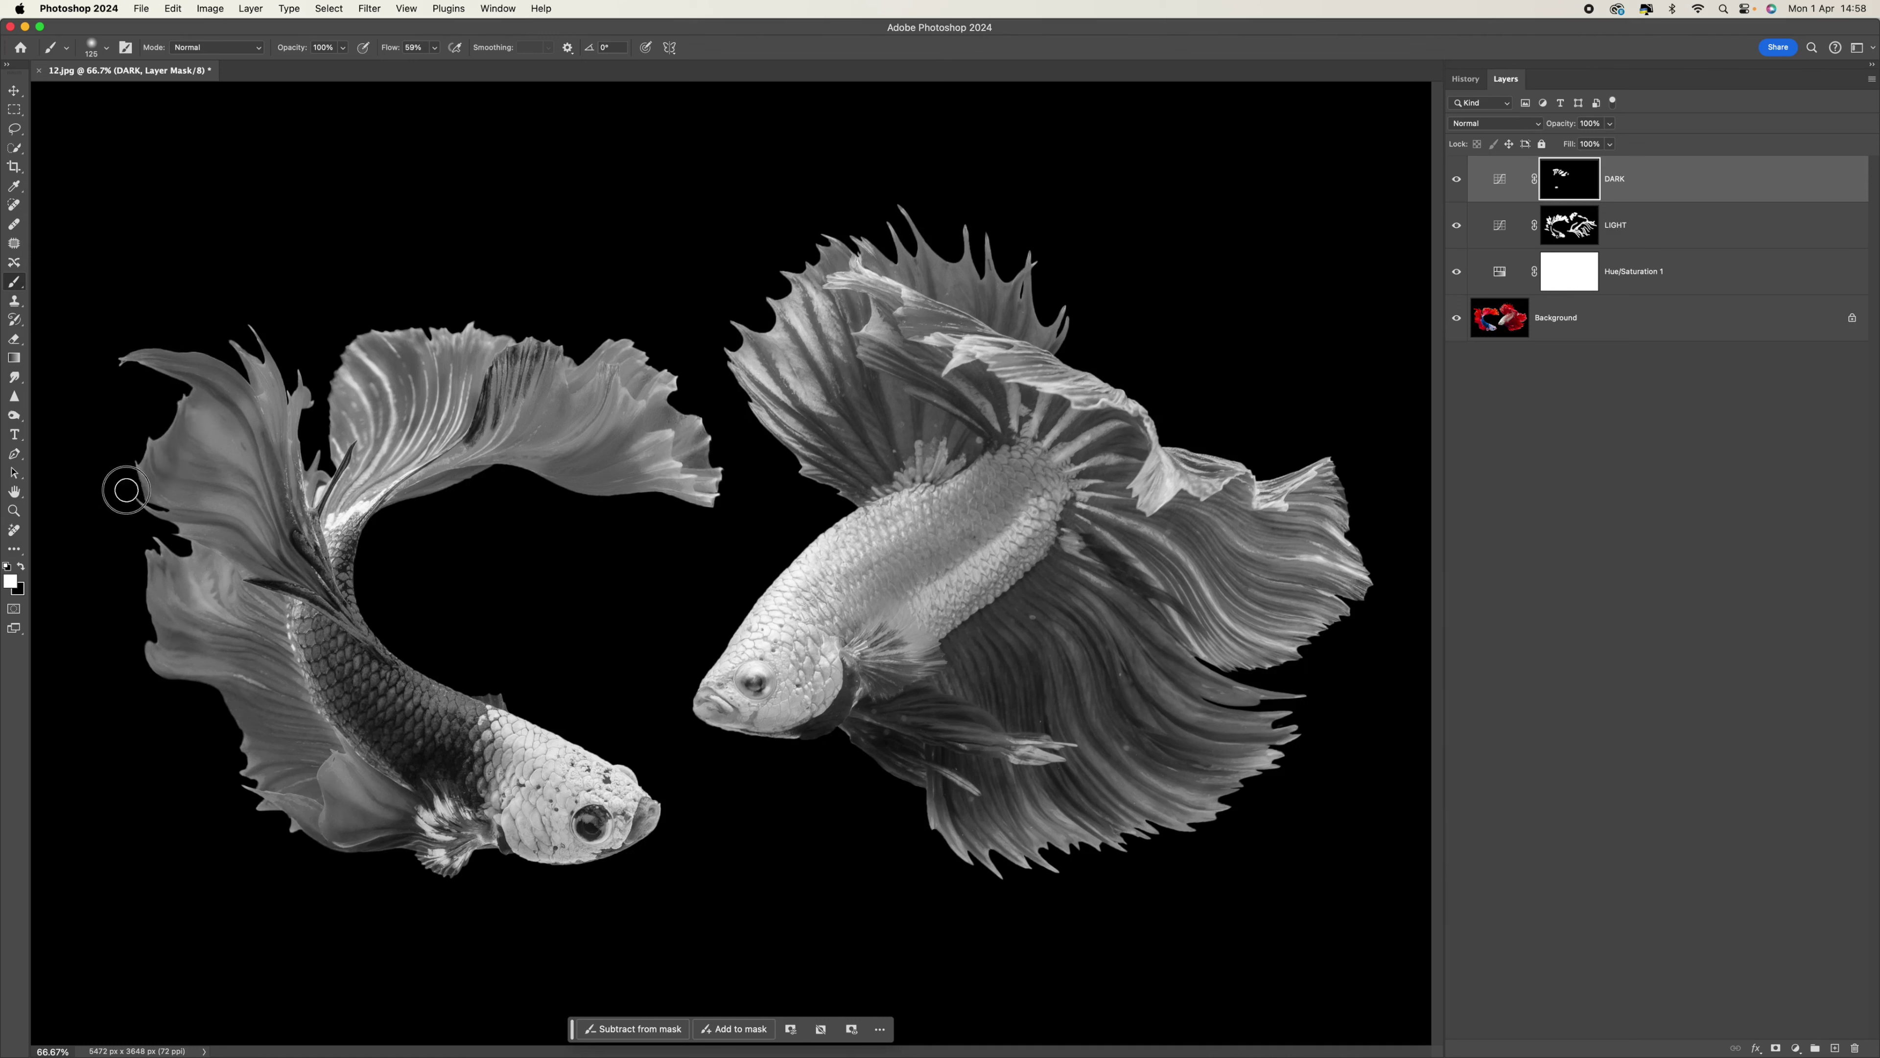
Paint white on the DARK mask over the left fish's outer rear fins, belly fin, gill area and head.
mouse_move(226, 483)
mouse_down()
mouse_move(166, 392)
mouse_move(152, 456)
mouse_move(172, 568)
mouse_move(150, 669)
mouse_move(137, 647)
mouse_move(163, 583)
mouse_move(191, 635)
mouse_move(263, 659)
mouse_move(249, 644)
mouse_up()
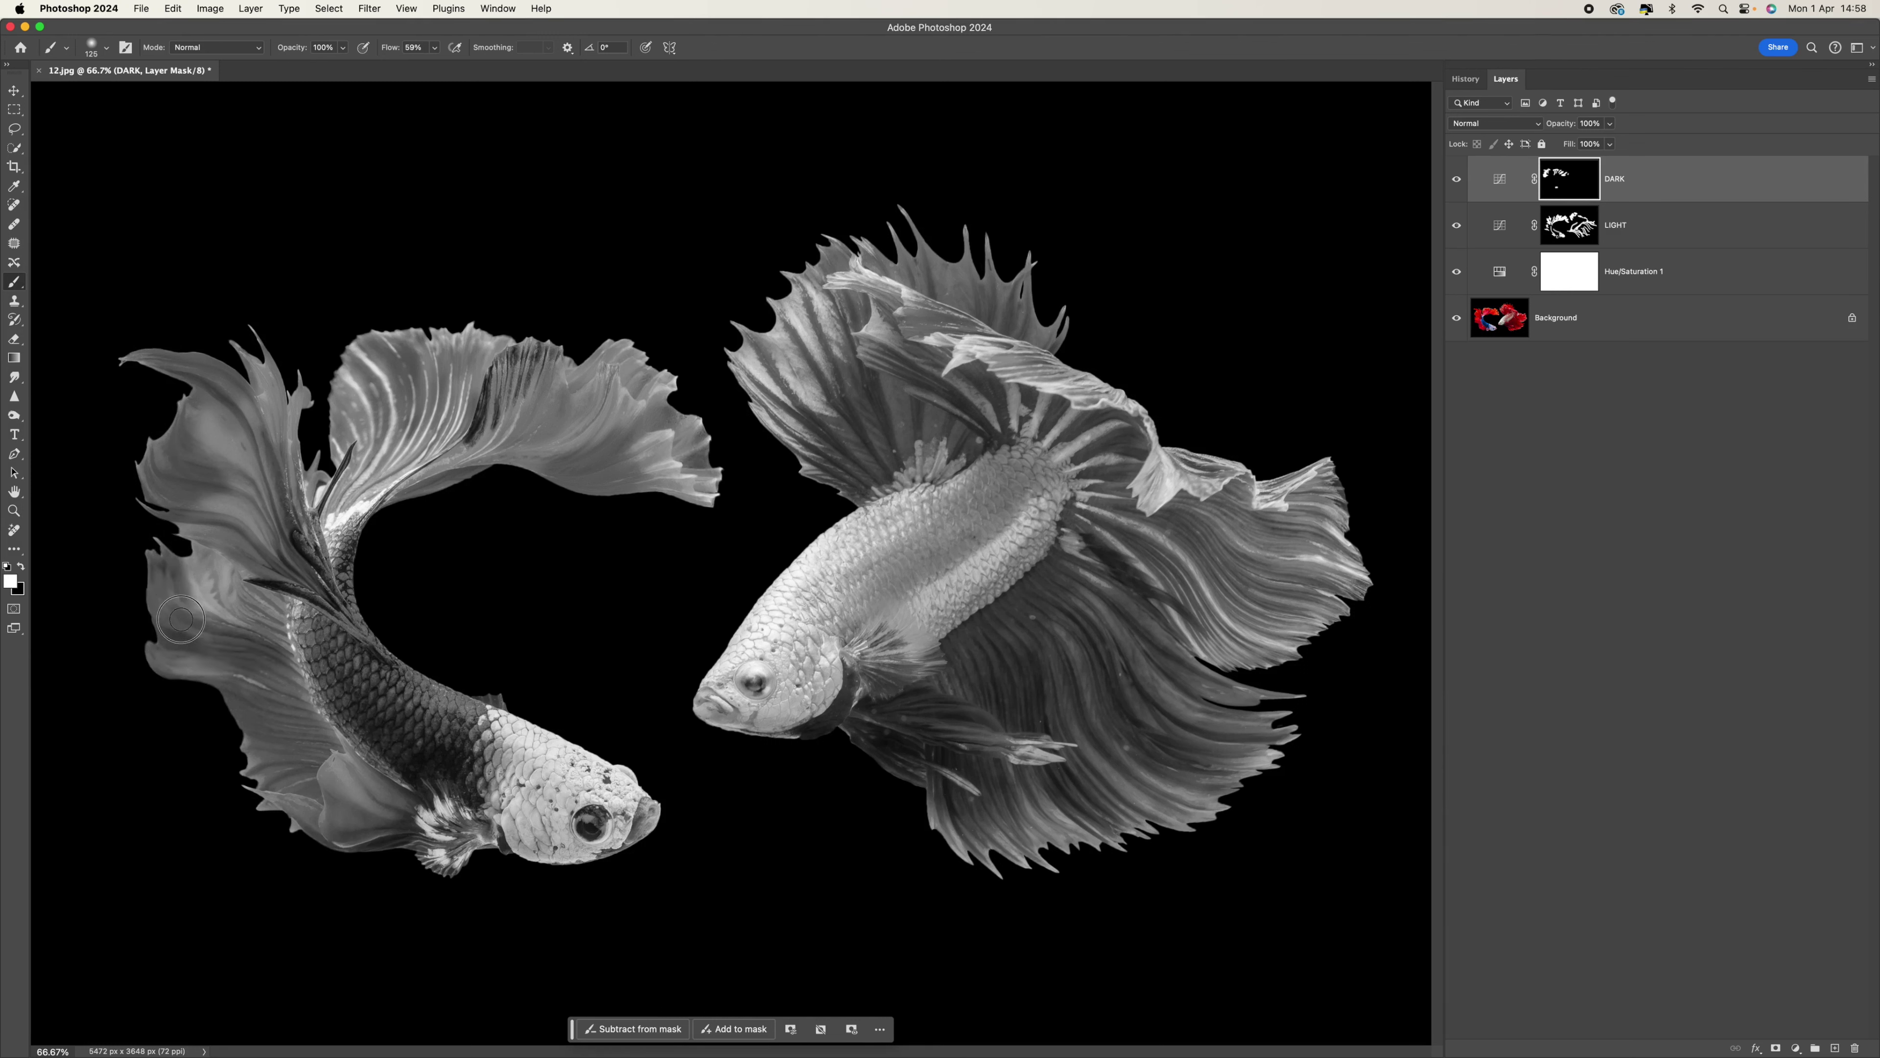
mouse_move(307, 747)
mouse_down()
mouse_move(268, 732)
mouse_move(319, 724)
mouse_move(230, 673)
mouse_up()
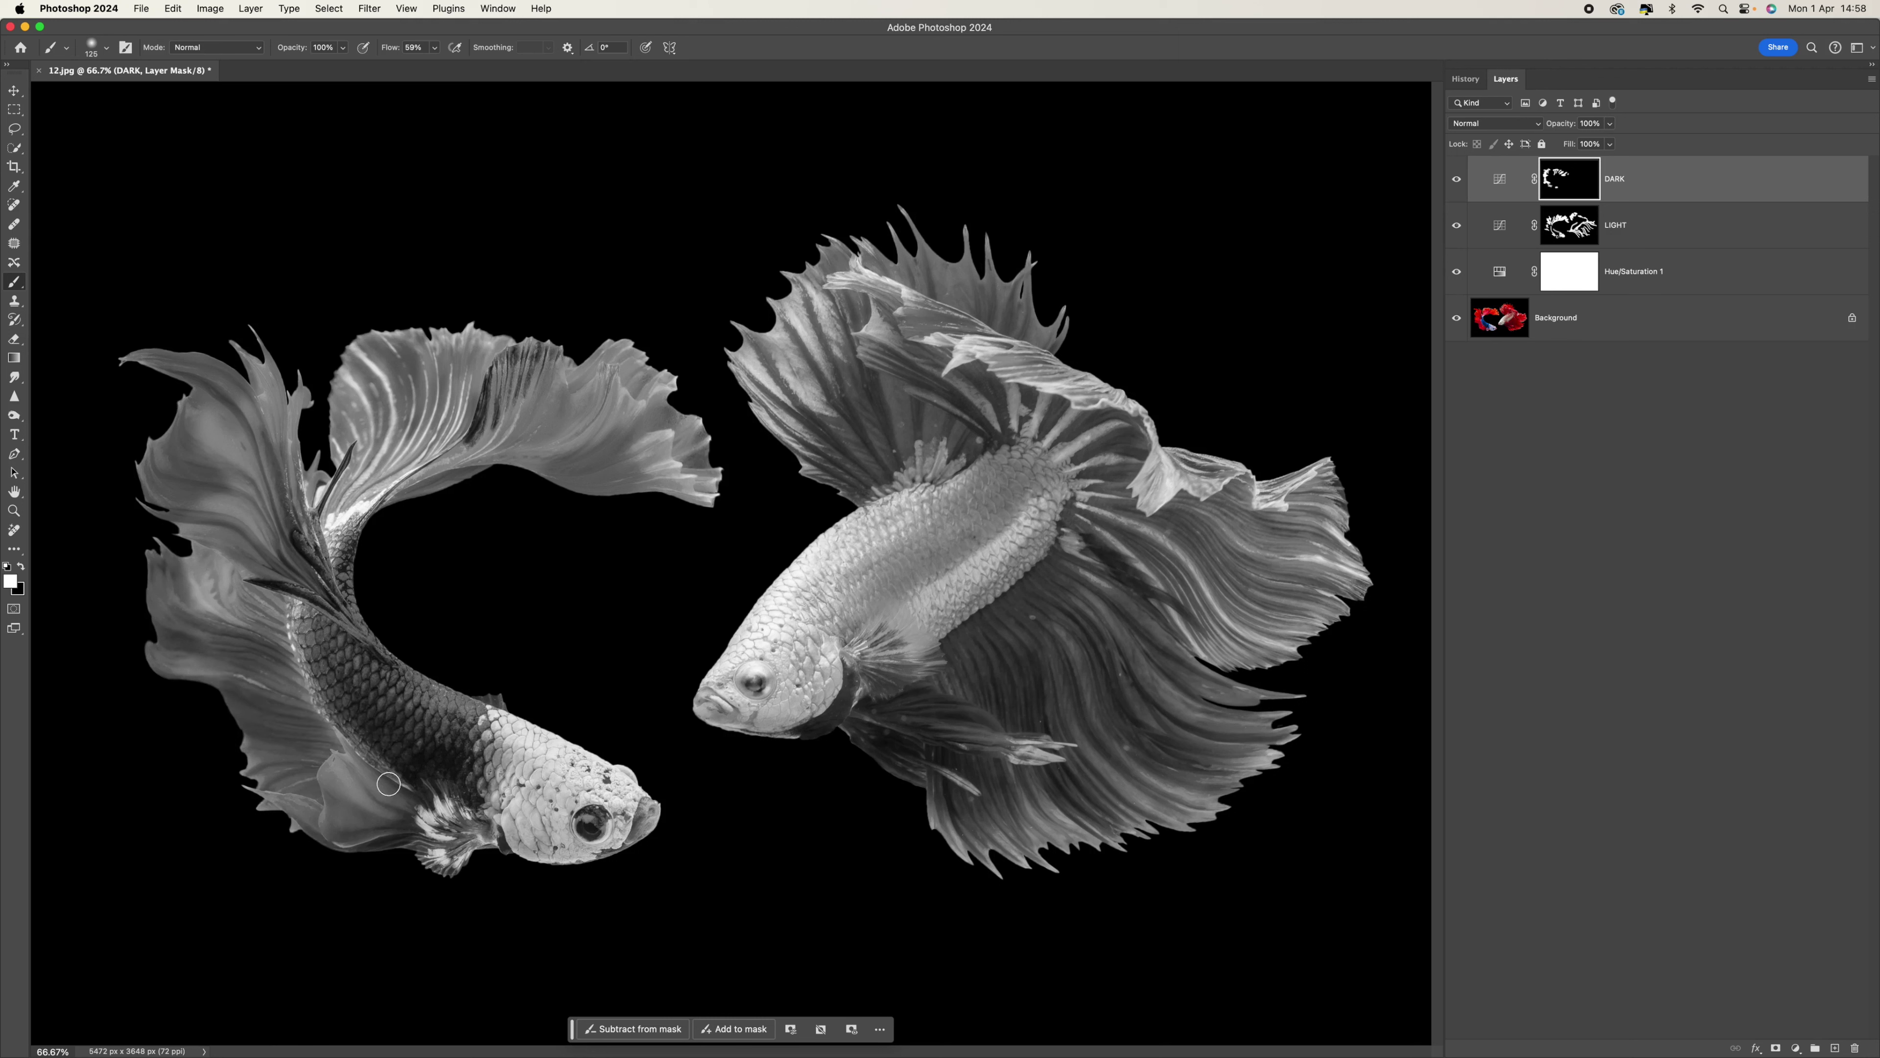
drag(391, 826, 359, 775)
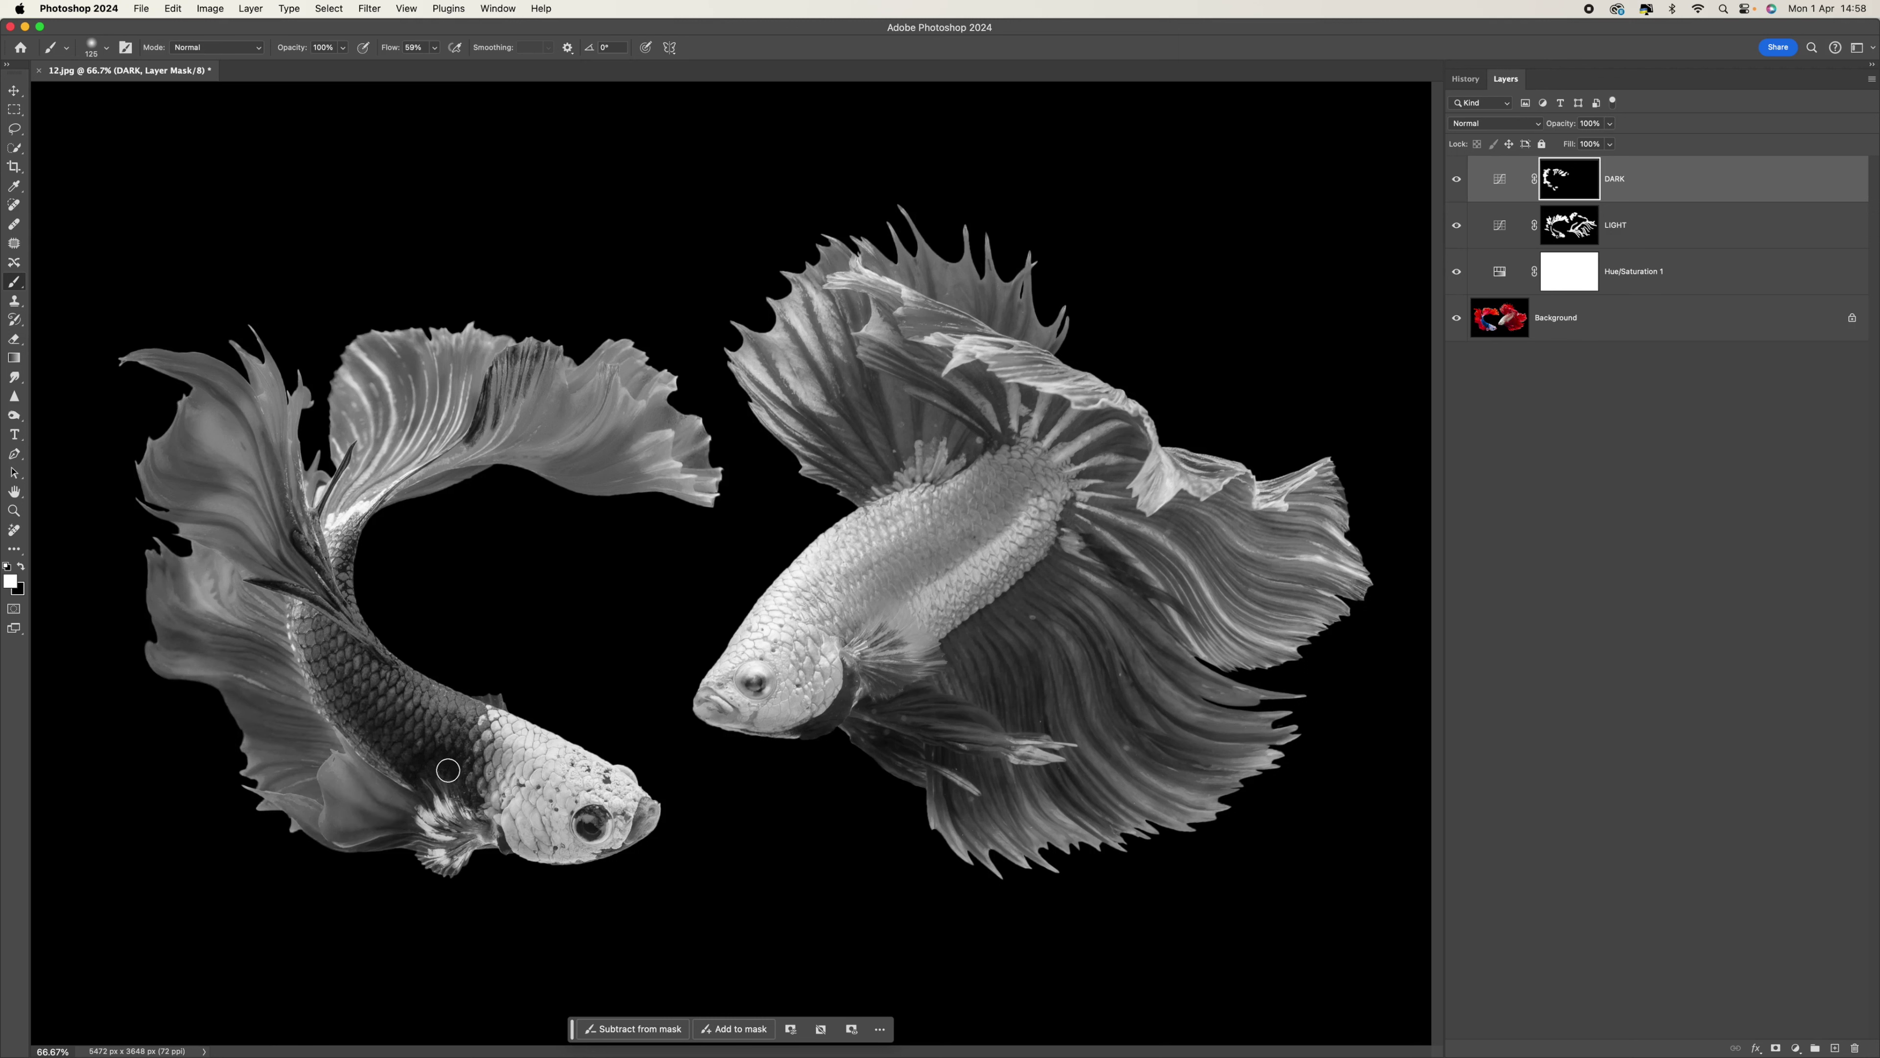
drag(489, 834, 468, 819)
mouse_move(590, 817)
mouse_down()
mouse_move(603, 800)
mouse_move(636, 812)
mouse_move(620, 845)
mouse_move(643, 770)
mouse_up()
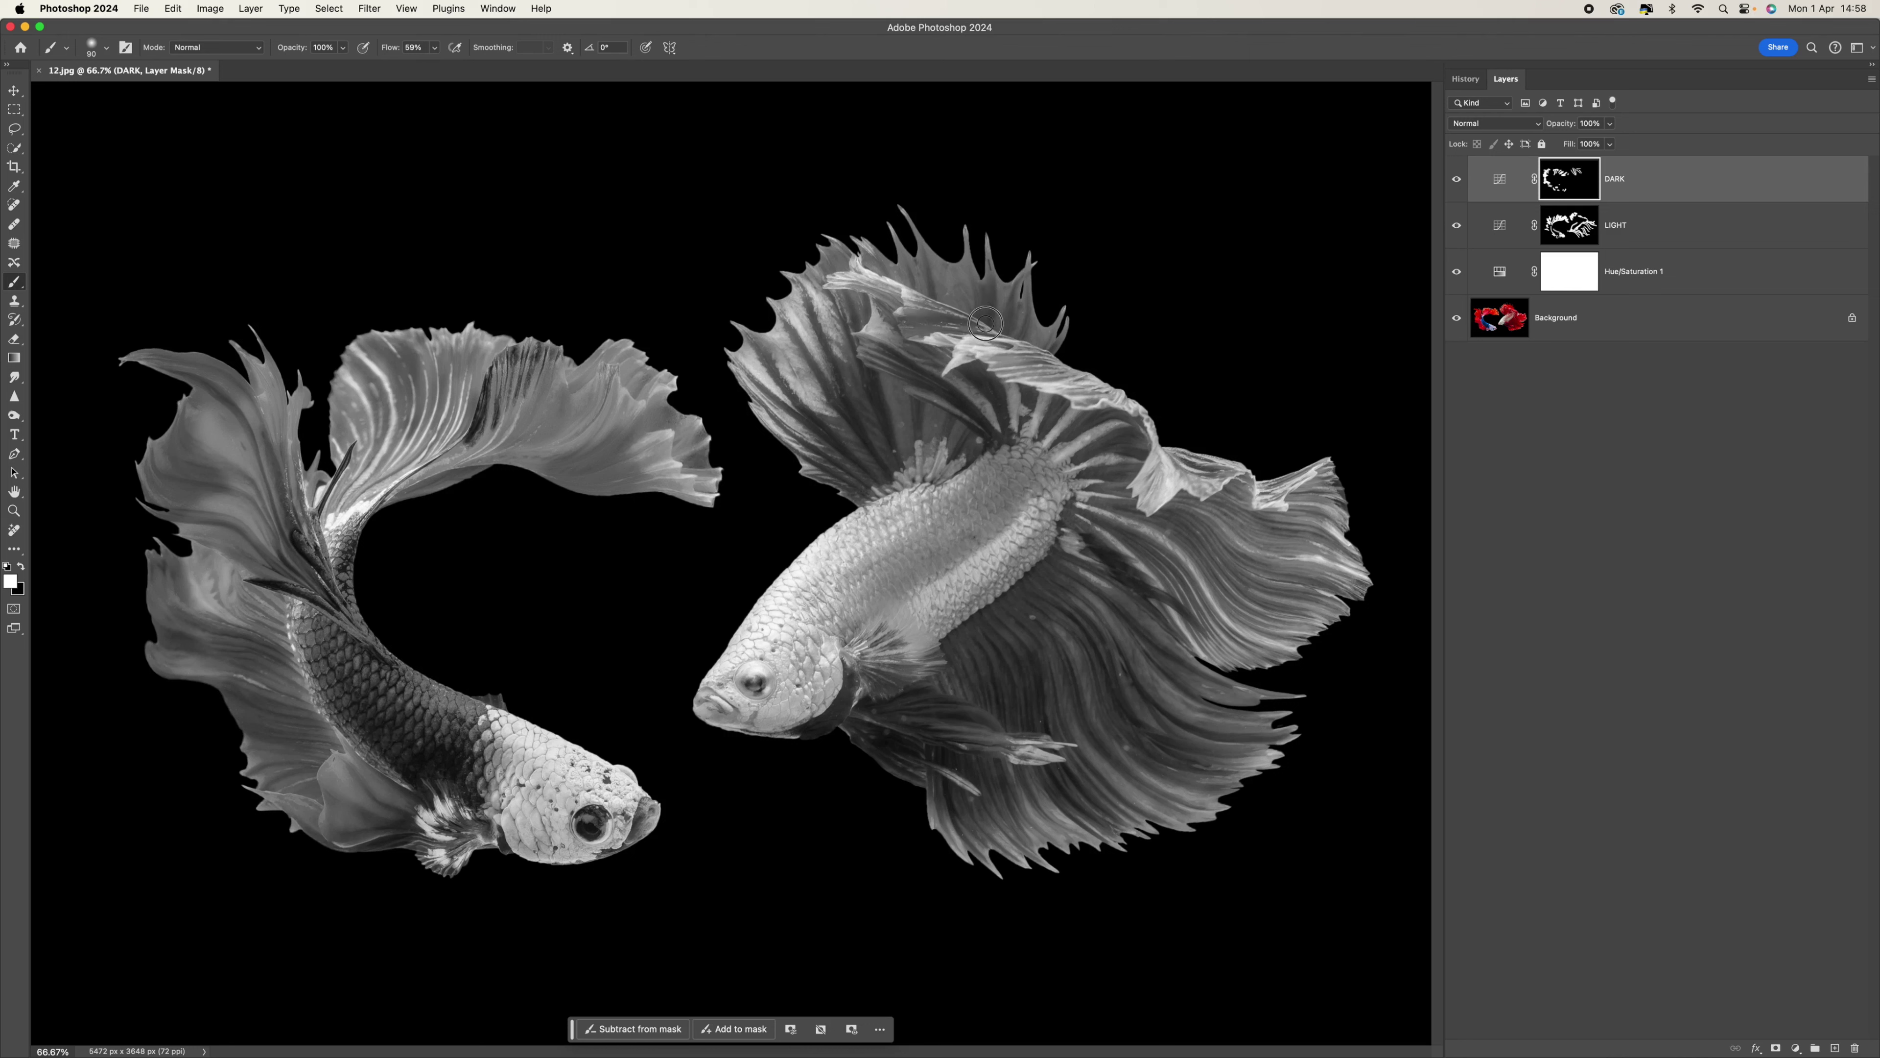
Darken the folds of the right fish's upper fin and the start of its tail on the DARK mask with an enlarged brush.
key(bracketright)
key(bracketright)
key(bracketright)
key(bracketright)
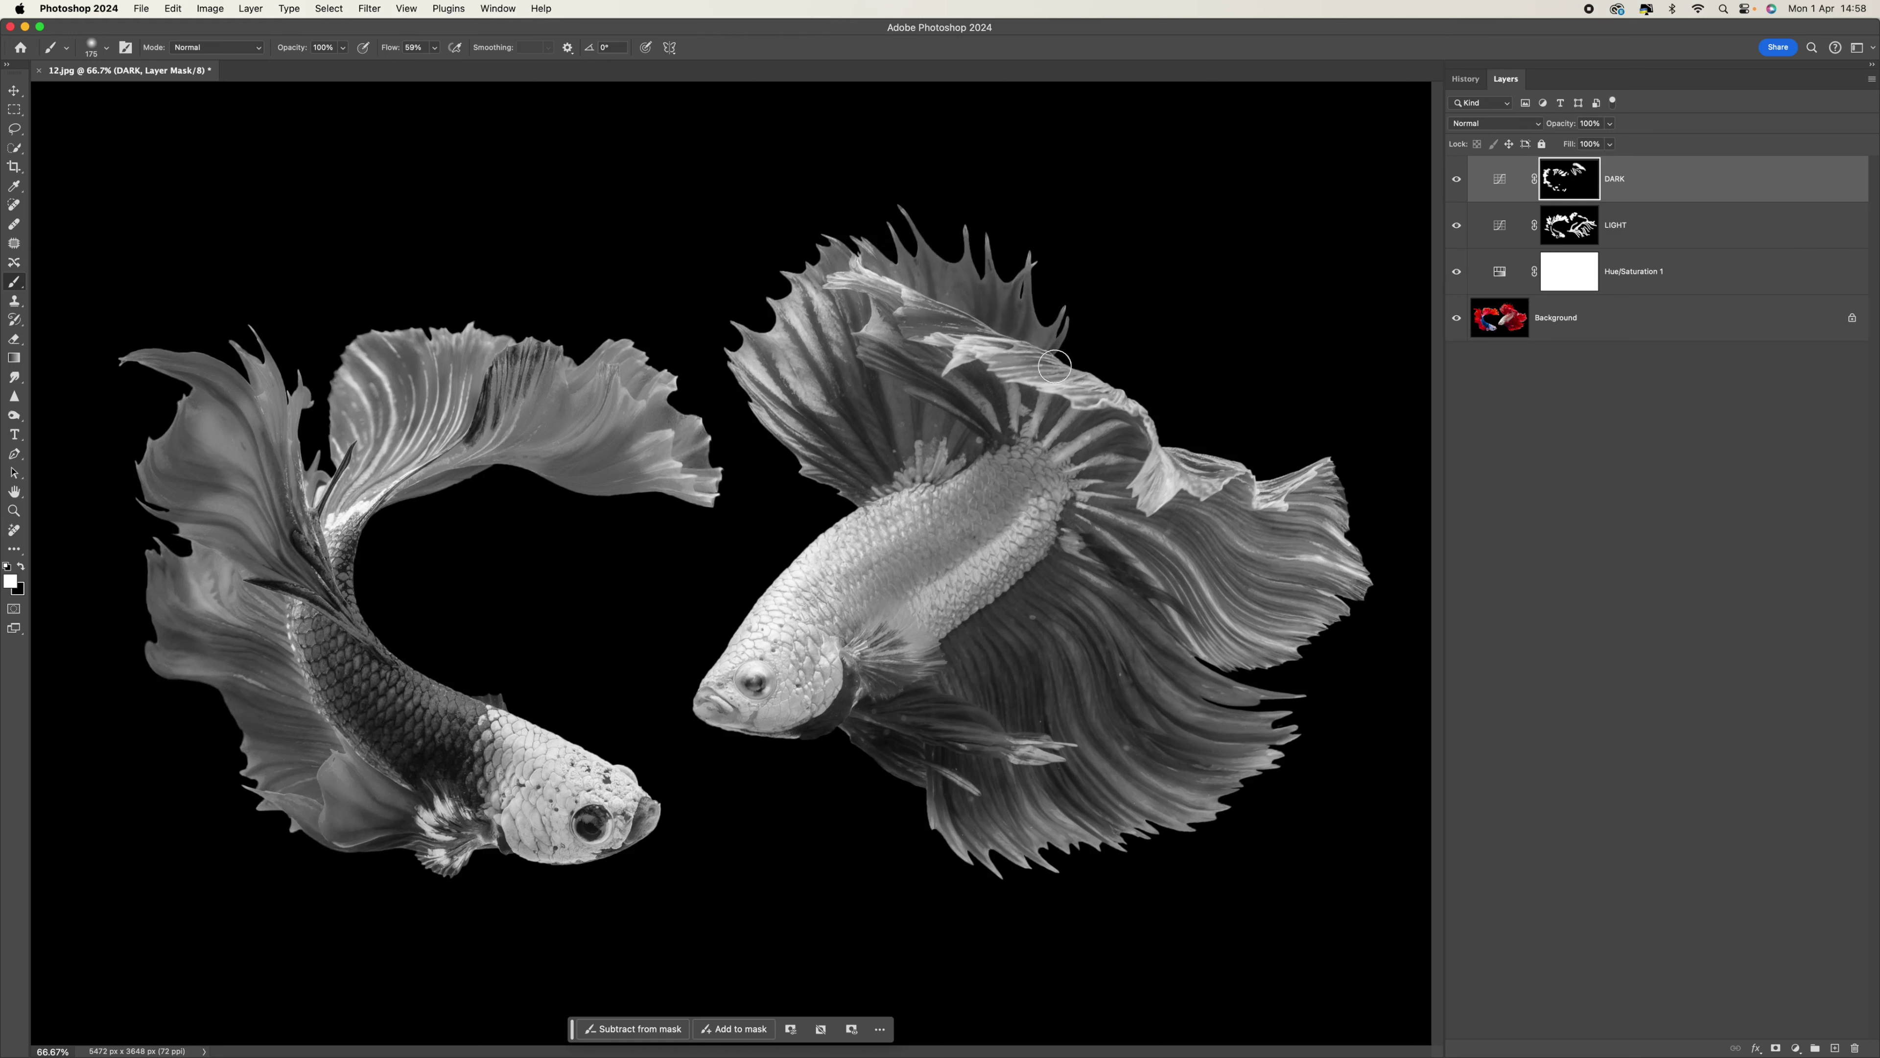
mouse_move(963, 341)
mouse_down()
mouse_move(1069, 372)
mouse_move(1126, 420)
mouse_move(1081, 443)
mouse_move(1090, 423)
mouse_move(1048, 424)
mouse_move(981, 379)
mouse_move(1020, 433)
mouse_up()
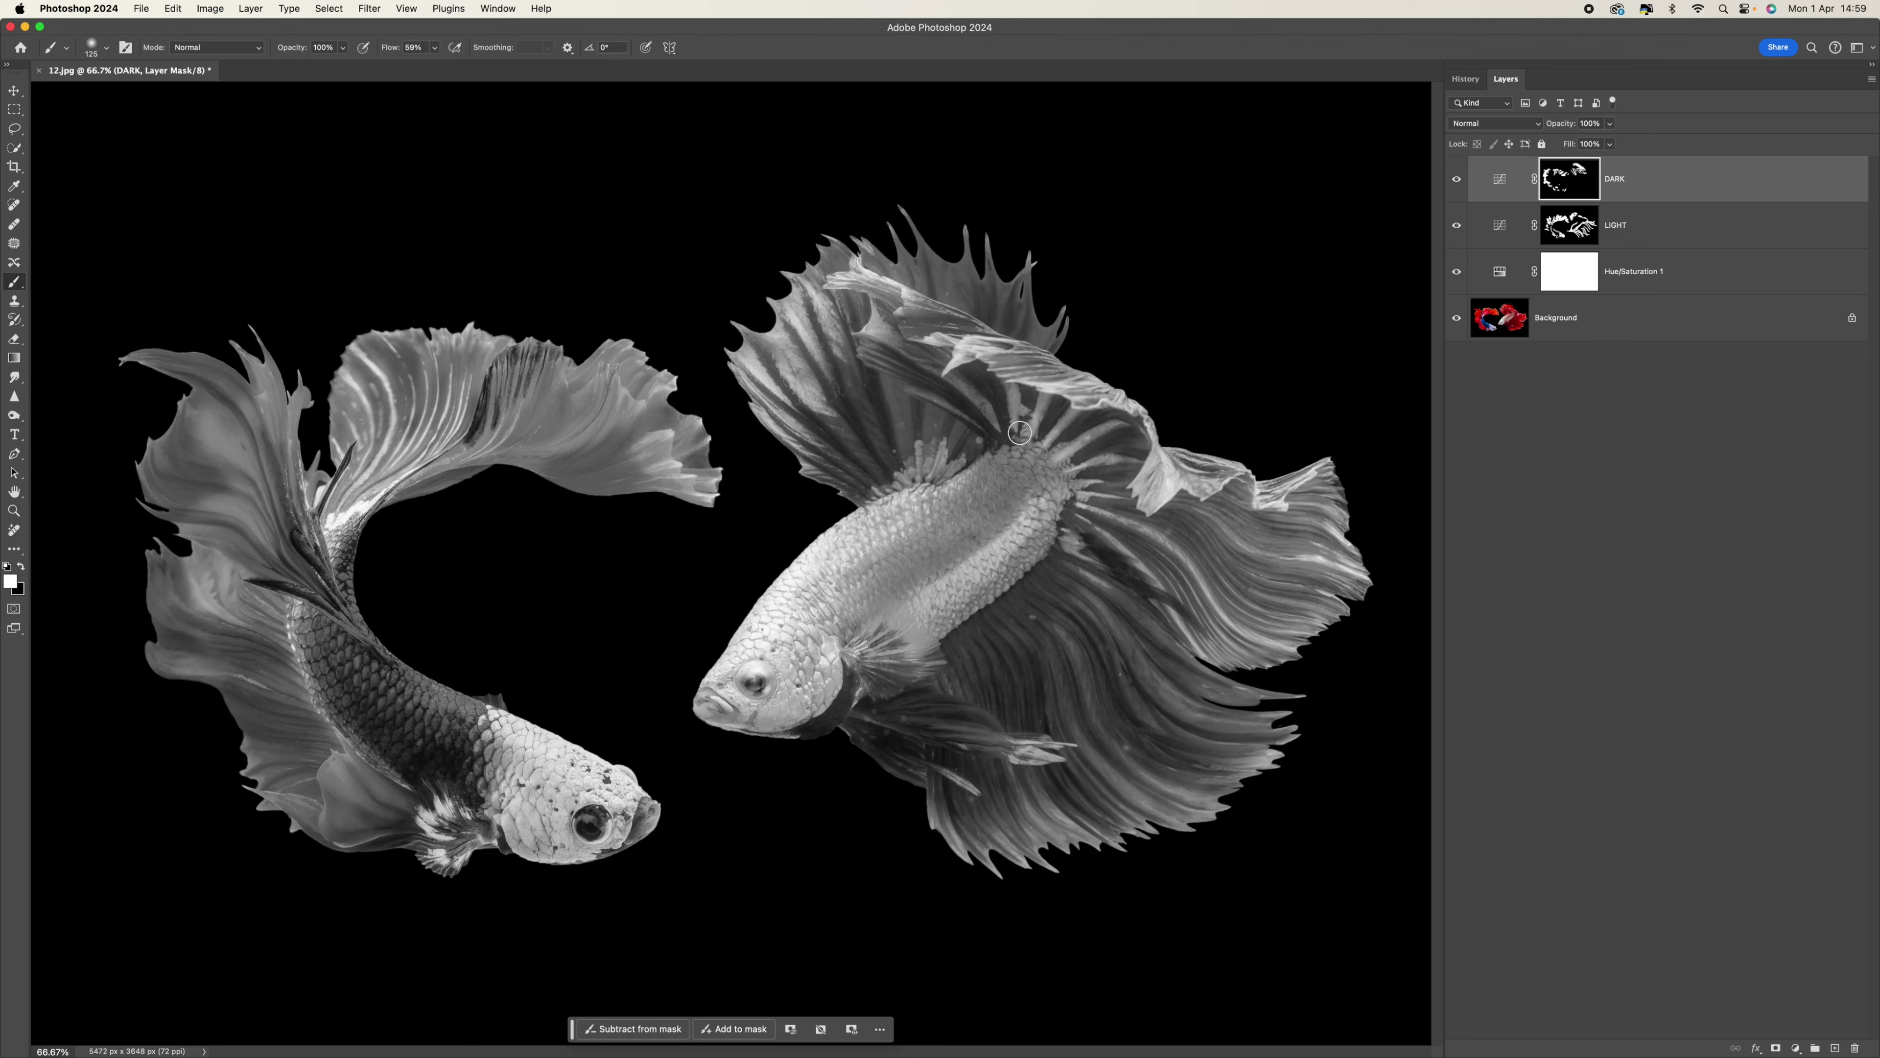
drag(1228, 478, 1190, 470)
drag(1336, 557, 1219, 513)
Darken the right fish's tail on the DARK mask, using a 700 px brush at the outer edge and a smaller one towards the body.
key(bracketright)
key(bracketright)
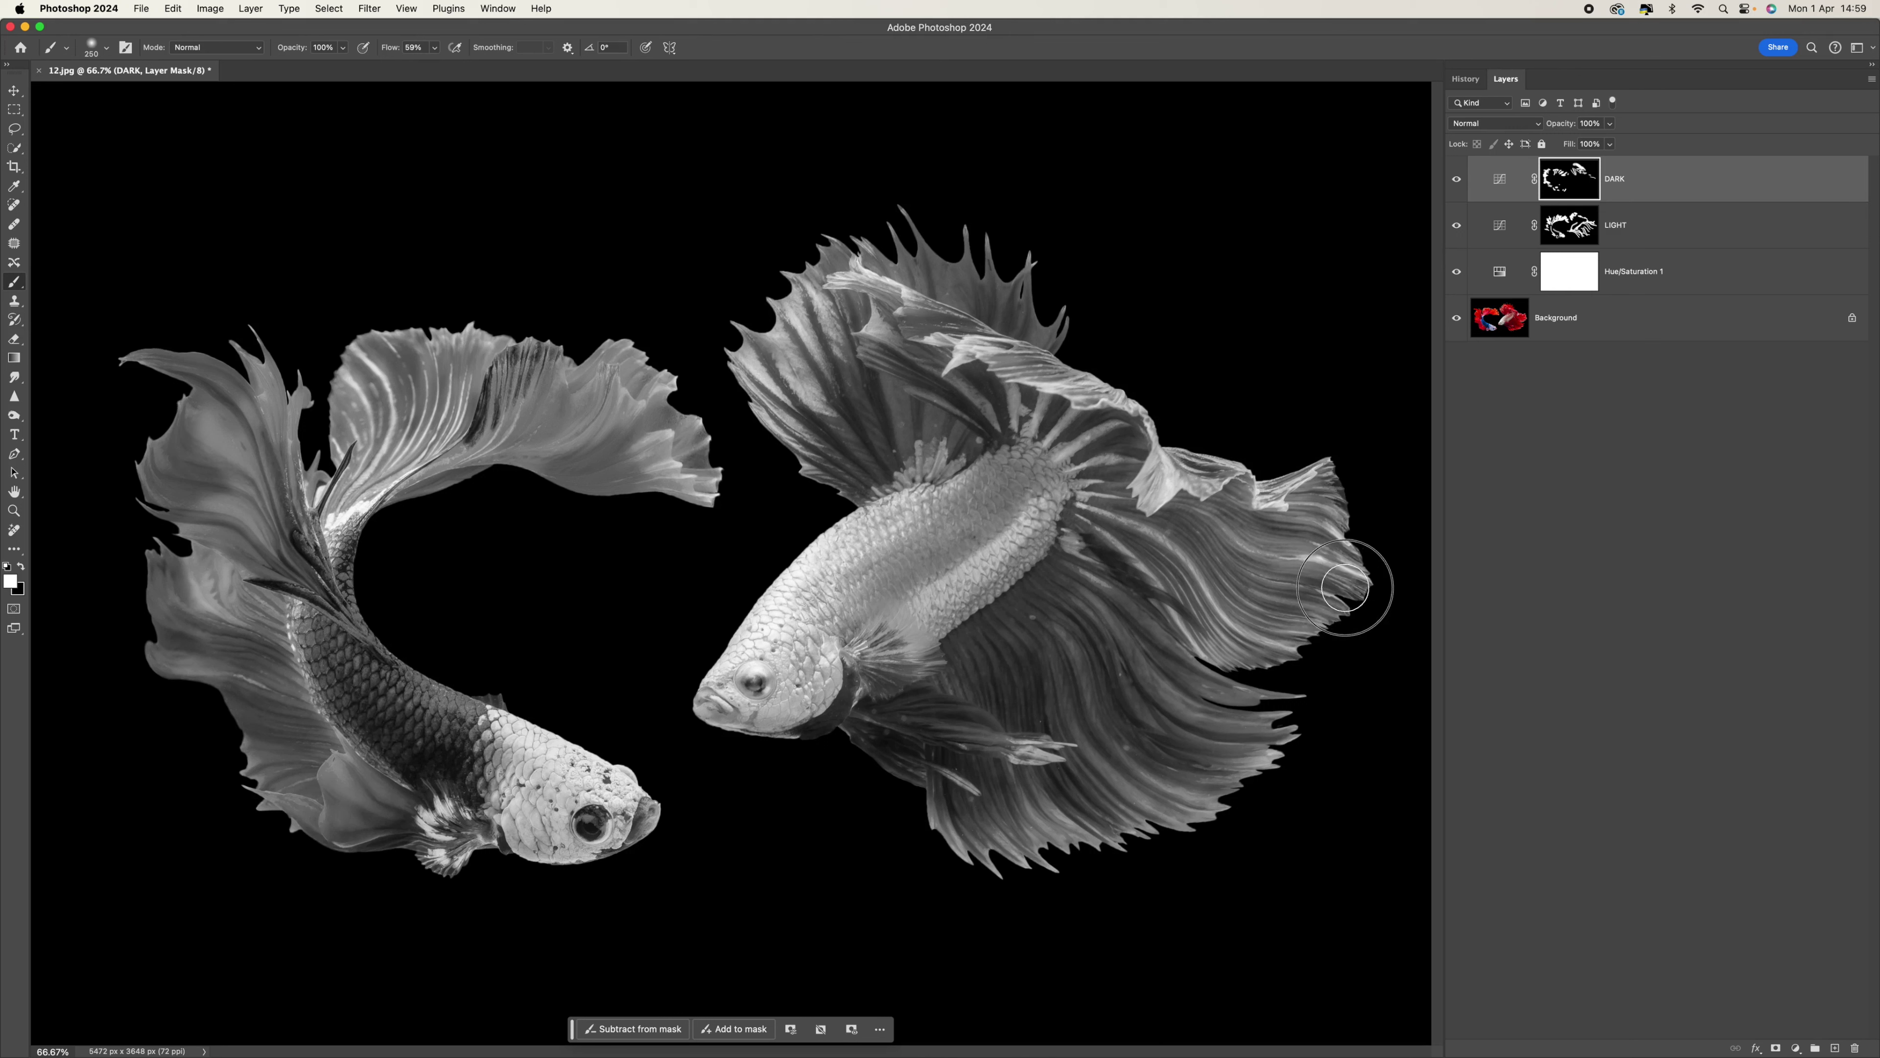
key(bracketright)
key(bracketright)
key(bracketright)
key(bracketright)
key(bracketright)
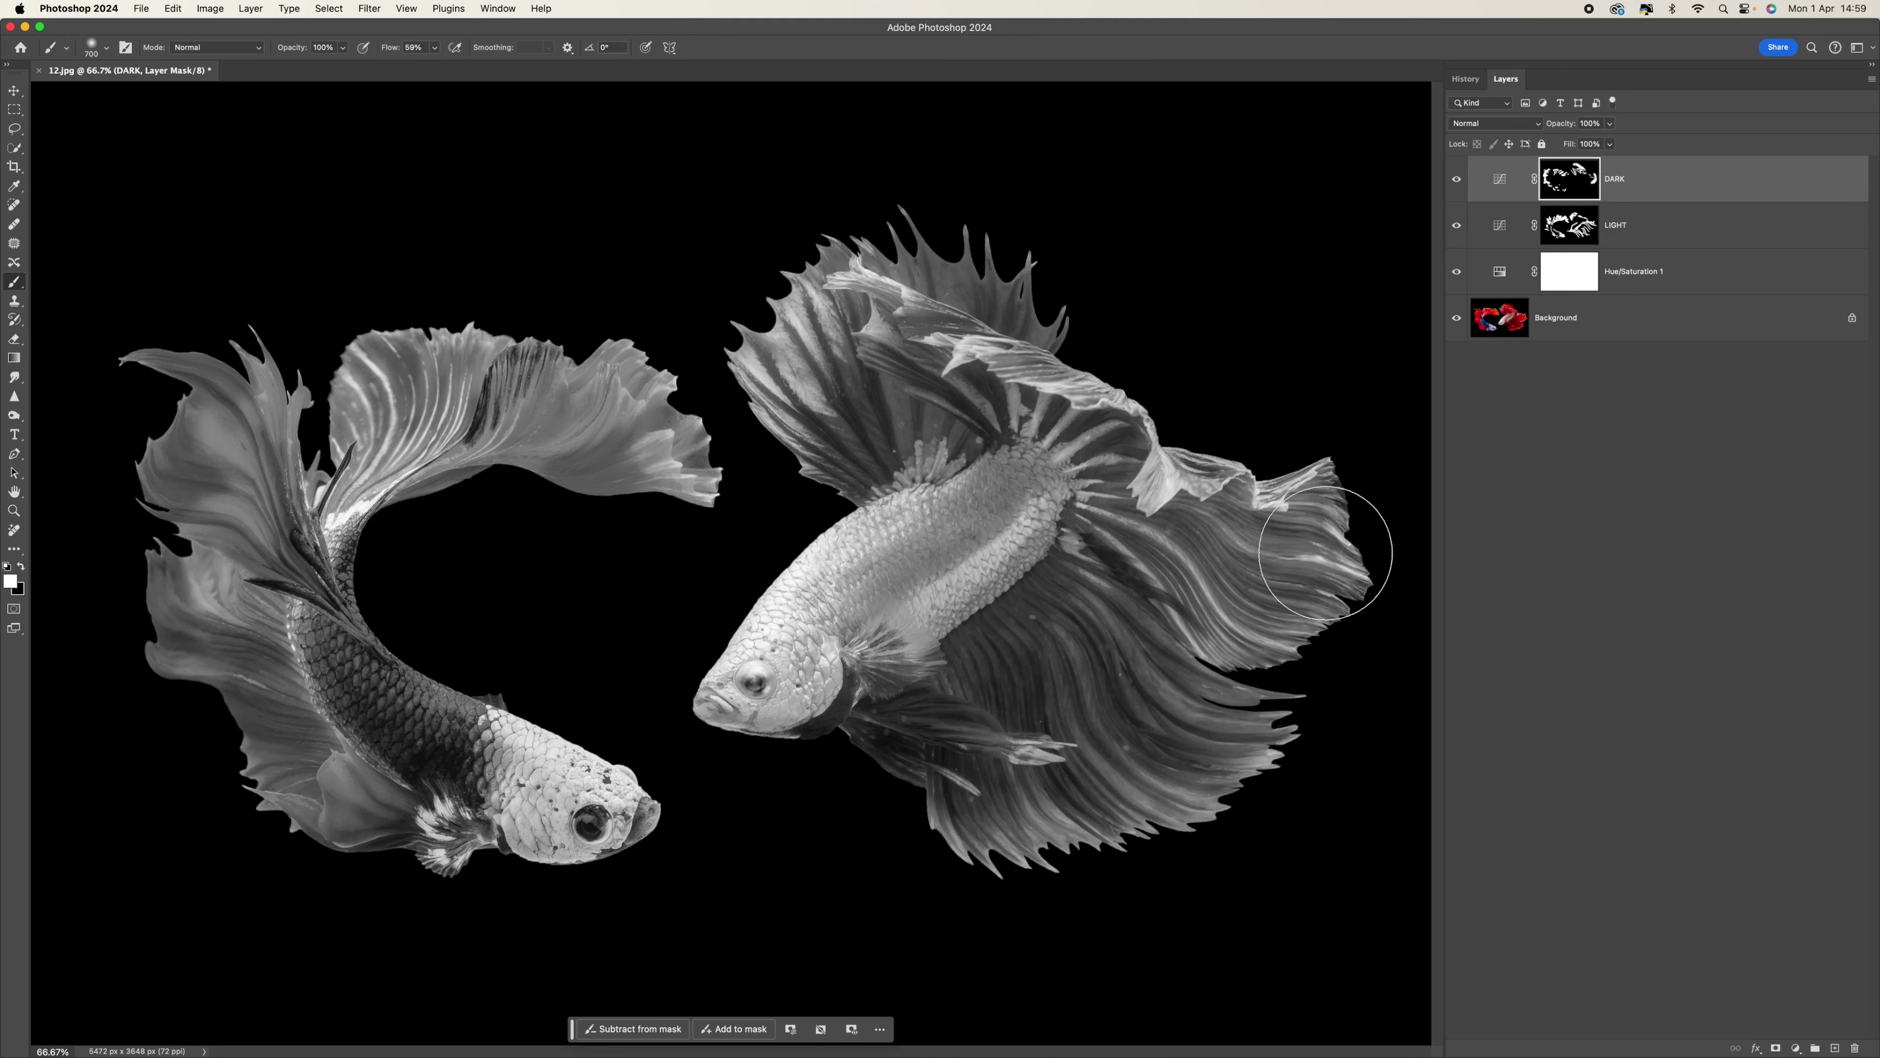
mouse_move(1322, 585)
mouse_down()
mouse_move(1269, 569)
mouse_move(1314, 449)
mouse_up()
key(bracketleft)
key(bracketleft)
key(bracketleft)
key(bracketleft)
mouse_move(1264, 583)
mouse_down()
mouse_move(1242, 554)
mouse_move(1104, 519)
mouse_up()
Darken the right fish's large lower fin and pelvic fins on the DARK mask with a 400 px brush.
key(bracketleft)
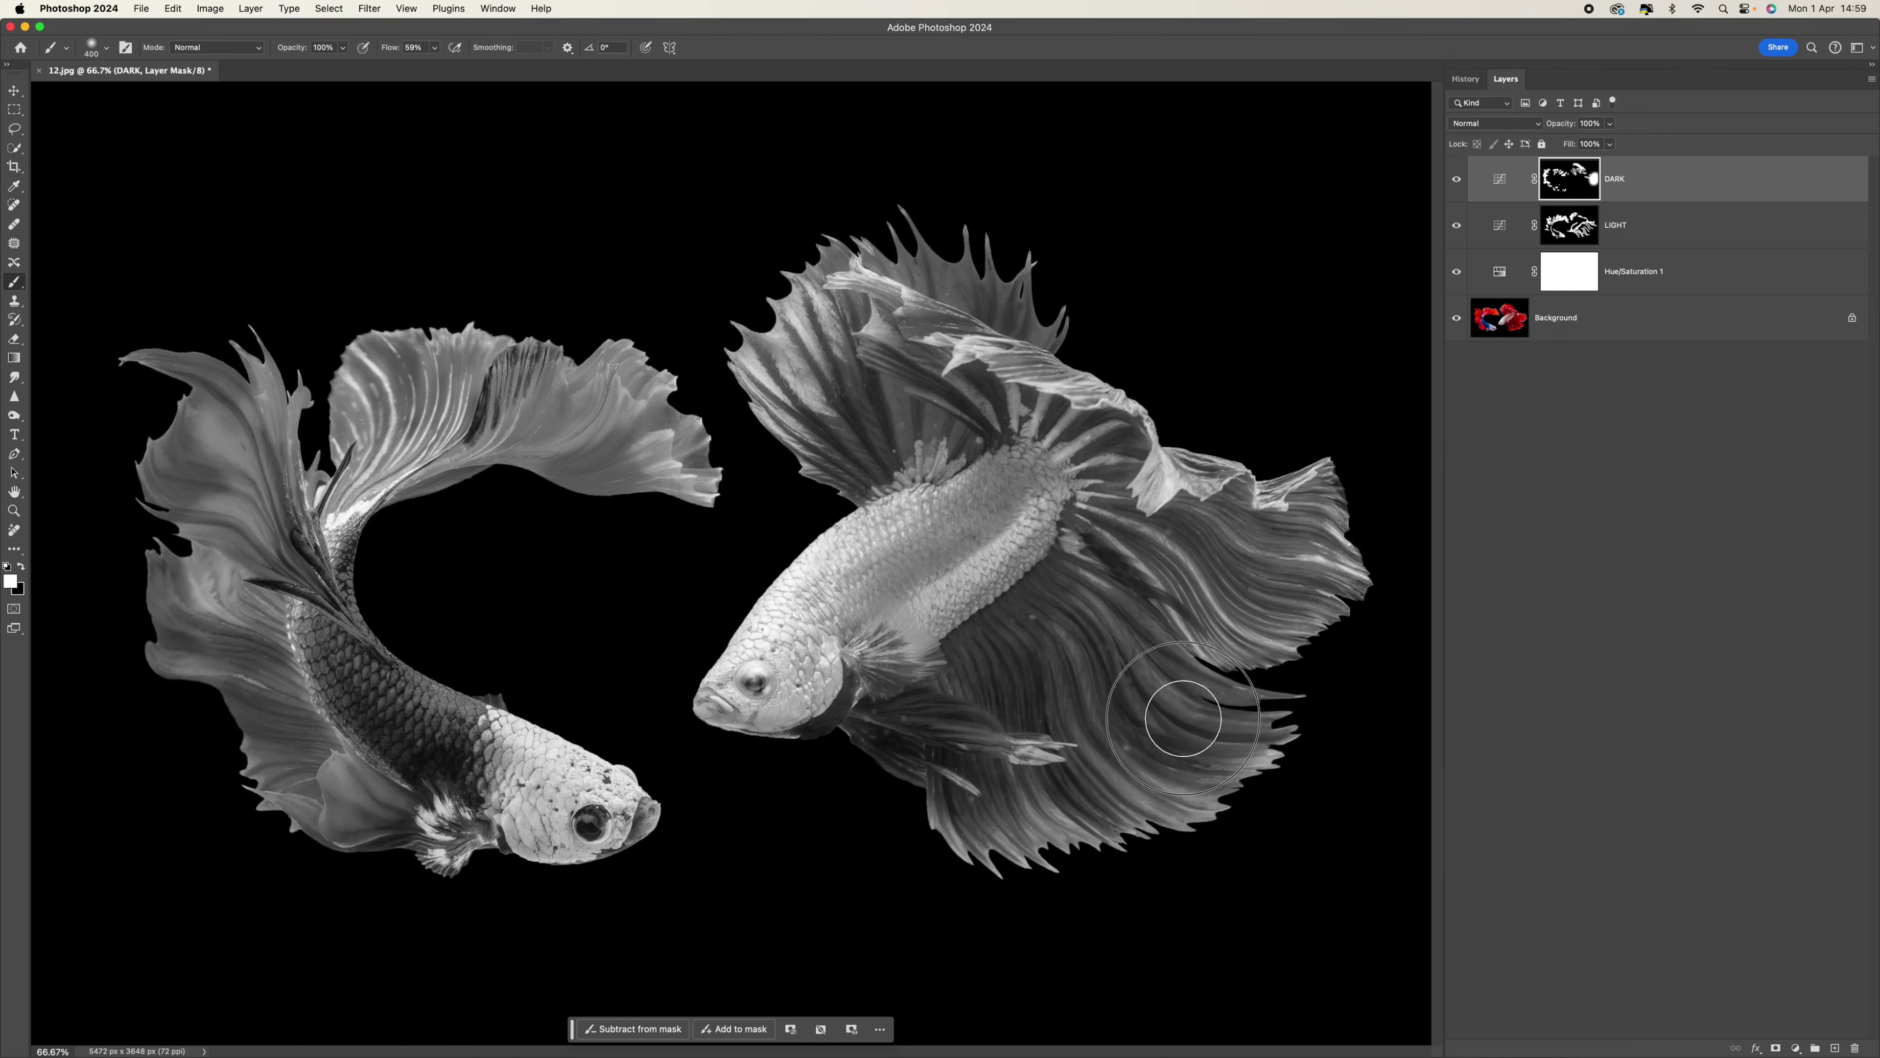
mouse_move(1176, 705)
mouse_down()
mouse_move(1015, 672)
mouse_move(1028, 709)
mouse_move(1057, 588)
mouse_move(993, 573)
mouse_up()
mouse_move(1011, 730)
mouse_down()
mouse_move(860, 724)
mouse_move(866, 704)
mouse_move(833, 722)
mouse_move(904, 708)
mouse_up()
Darken the right fish's eye, lower jaw and mouth on the DARK mask with a 50 px brush.
key(bracketleft)
key(bracketleft)
key(bracketleft)
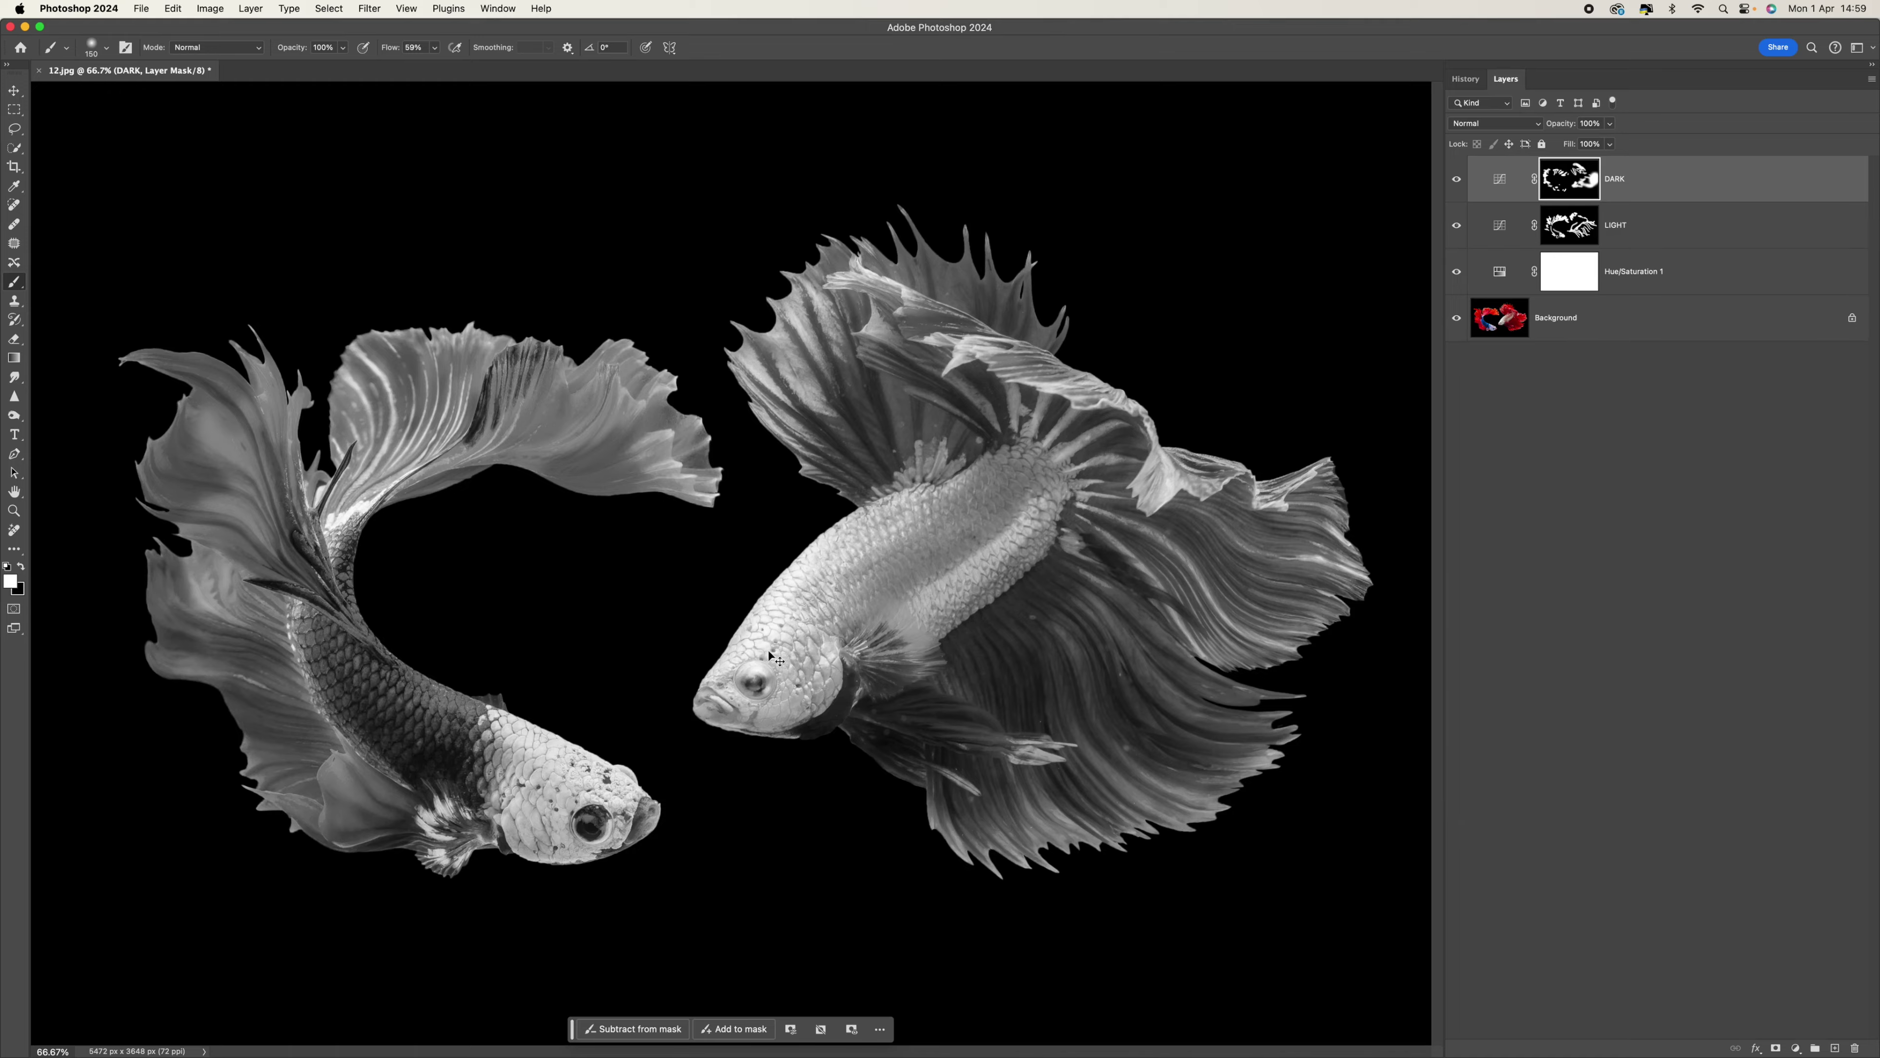
key(super+plus)
key(super+plus)
scroll(797, 672, down, 2)
key(bracketleft)
key(bracketleft)
key(bracketleft)
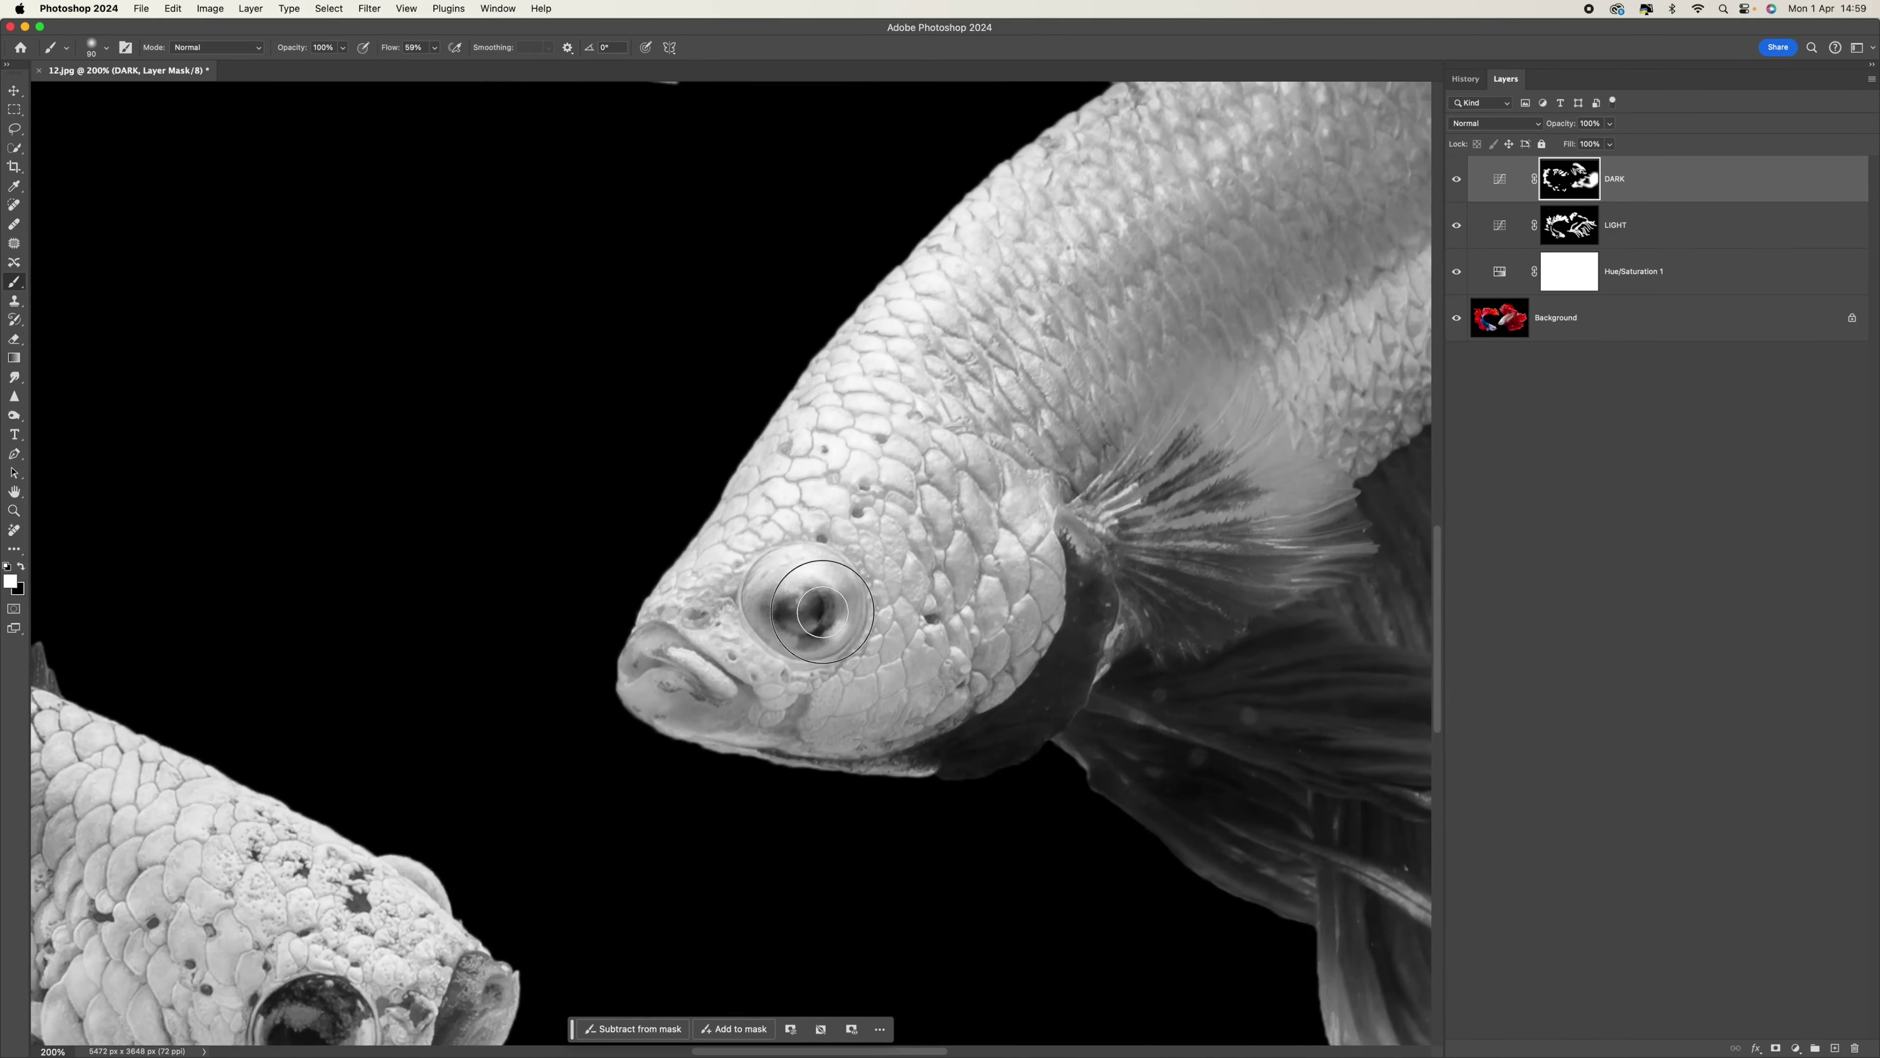
mouse_move(976, 748)
mouse_down()
mouse_move(743, 773)
mouse_move(742, 733)
mouse_move(781, 717)
mouse_move(669, 701)
mouse_move(653, 663)
mouse_up()
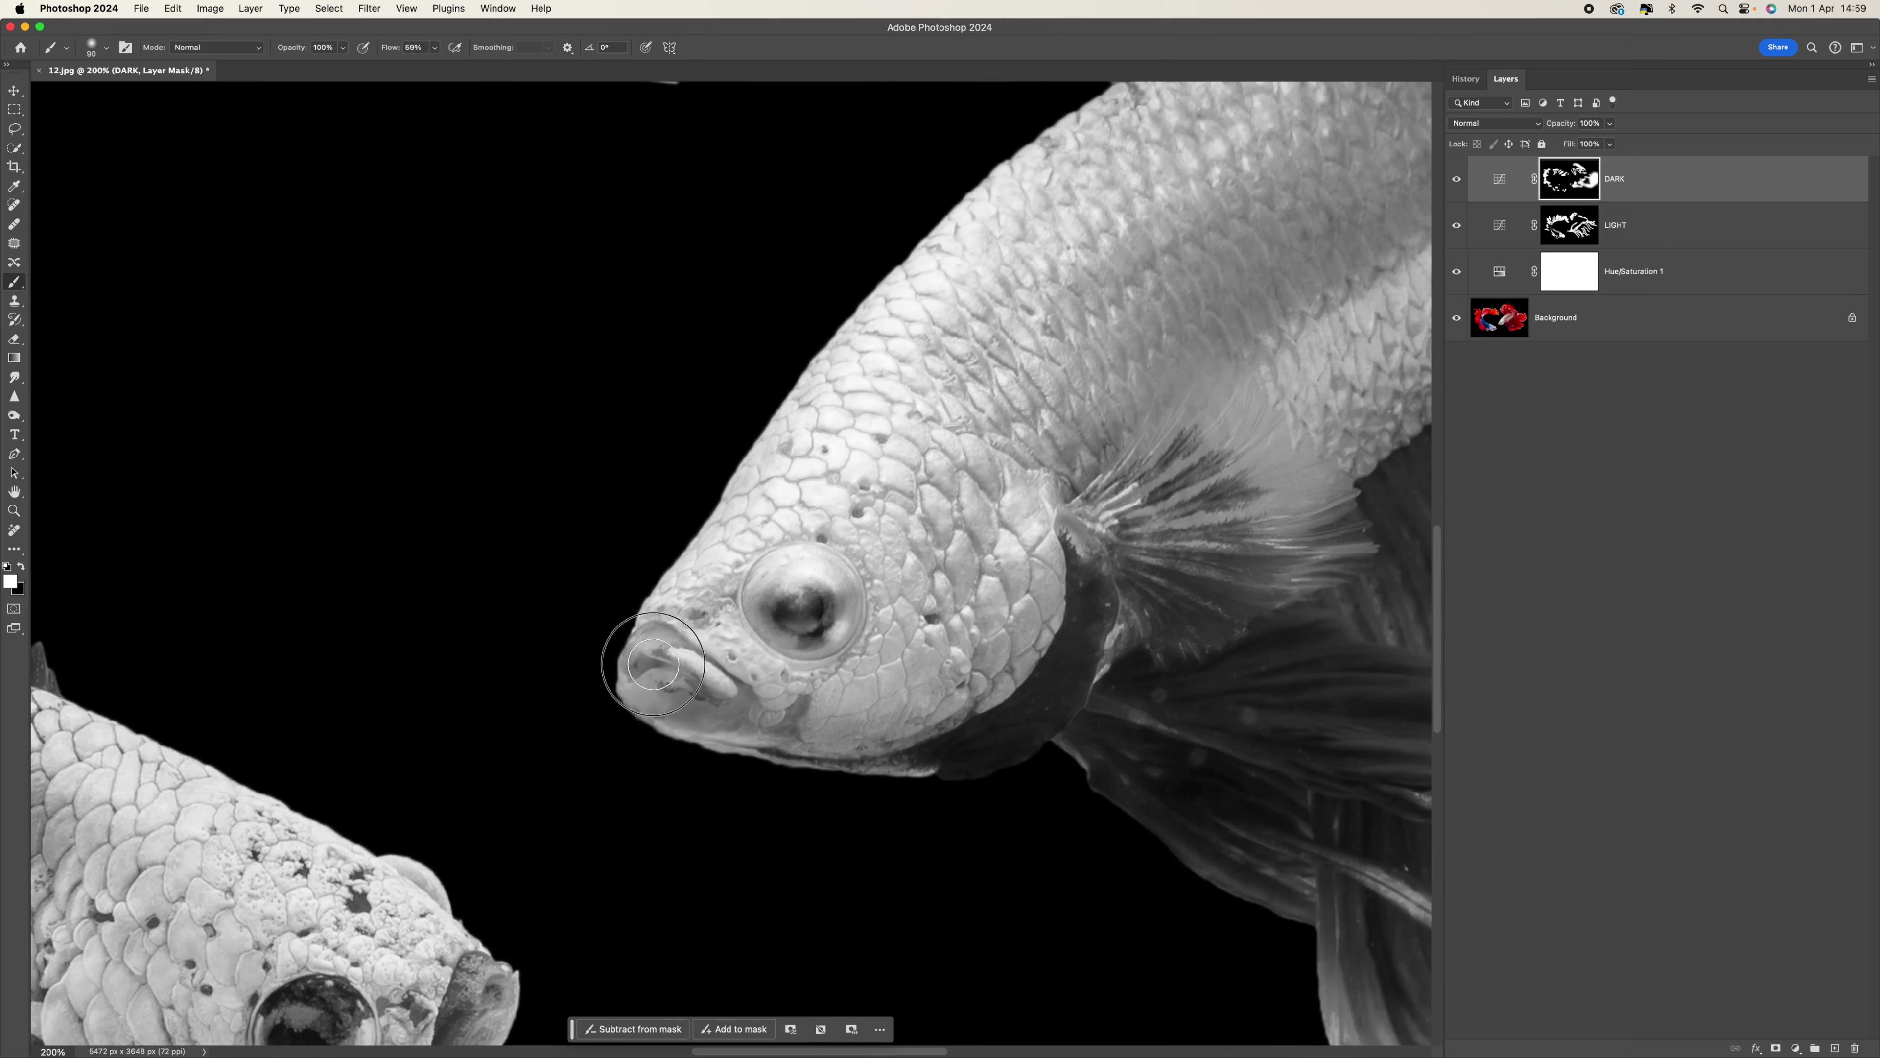
key(super+minus)
key(super+minus)
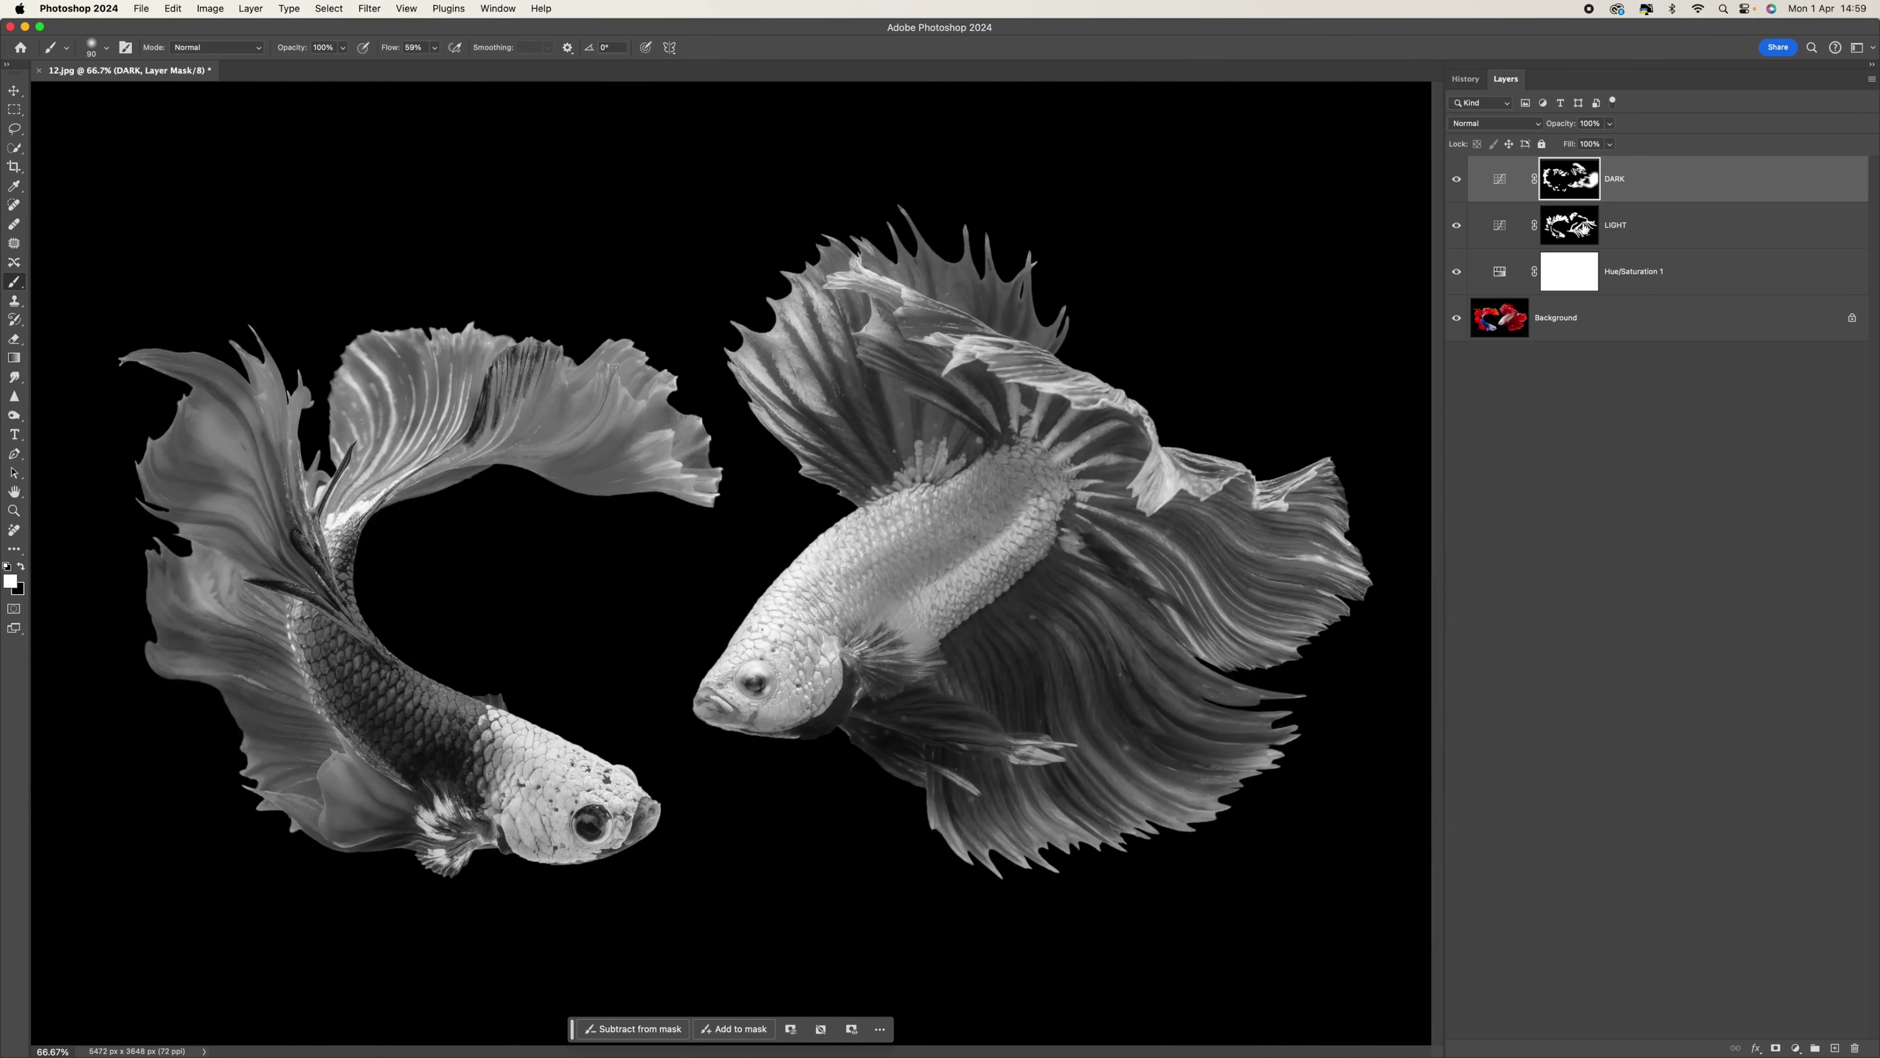
Return to the LIGHT mask and brighten more of the right fish's body and fins and the left fish's fins with a larger brush.
key(alt+bracketleft)
key(bracketright)
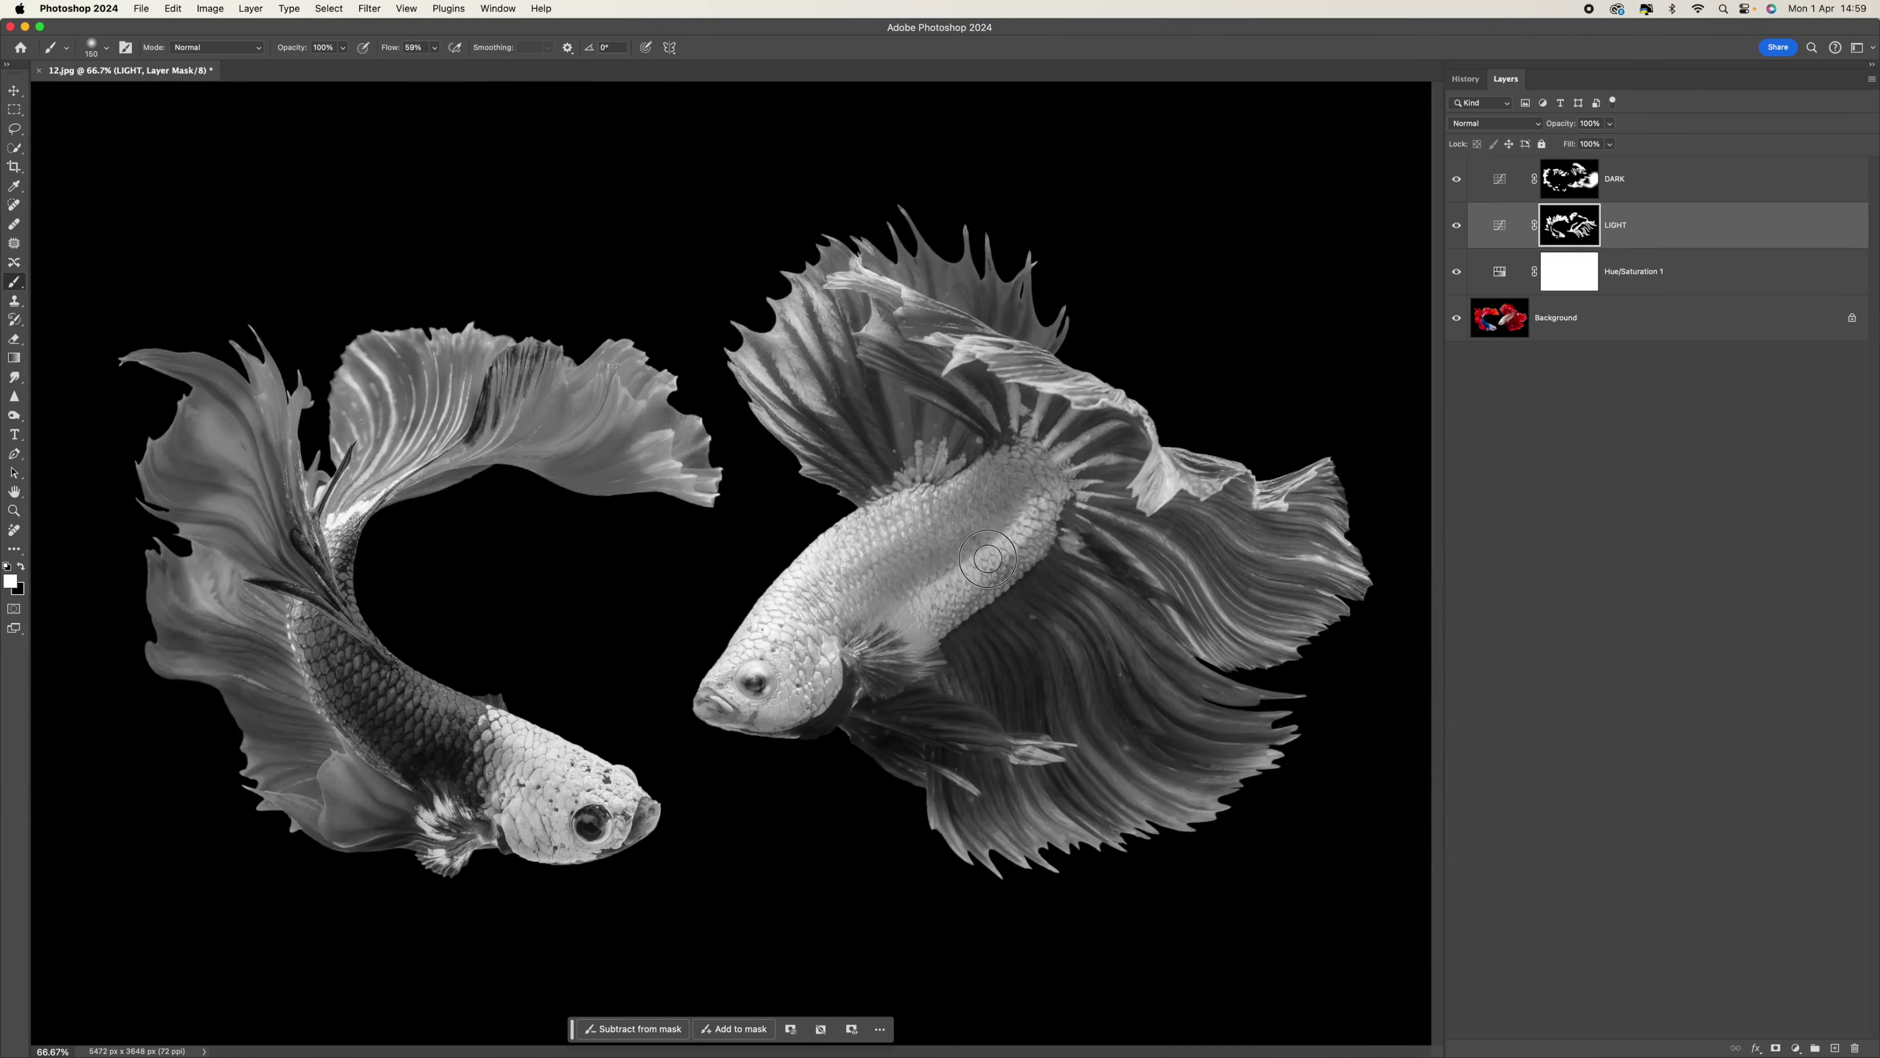
click(857, 540)
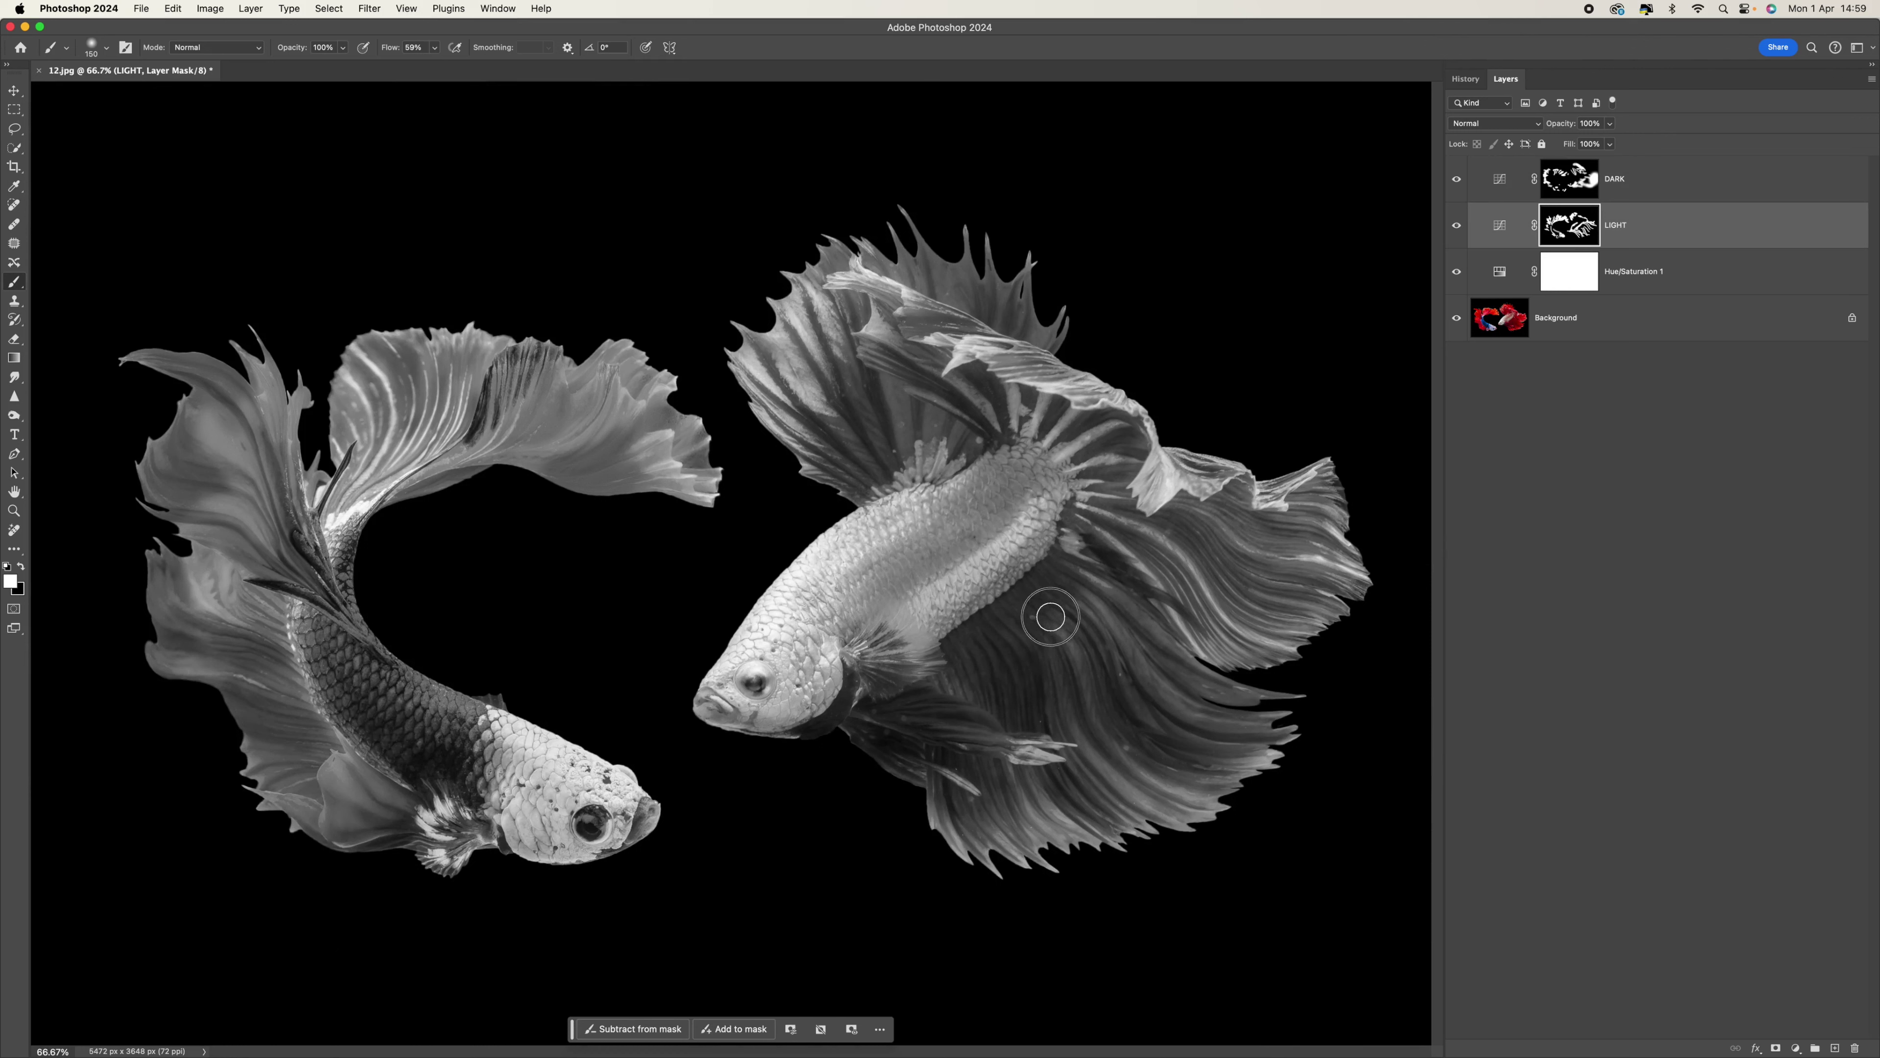
mouse_move(1168, 802)
mouse_down()
mouse_move(1287, 638)
mouse_move(1145, 546)
mouse_move(1352, 571)
mouse_move(1185, 512)
mouse_move(1177, 475)
mouse_move(1075, 430)
mouse_move(994, 418)
mouse_move(914, 338)
mouse_move(971, 336)
mouse_move(1010, 426)
mouse_move(1055, 389)
mouse_move(1078, 414)
mouse_move(1069, 462)
mouse_move(1100, 430)
mouse_move(805, 345)
mouse_move(810, 318)
mouse_move(826, 341)
mouse_move(820, 434)
mouse_move(794, 368)
mouse_move(810, 454)
mouse_up()
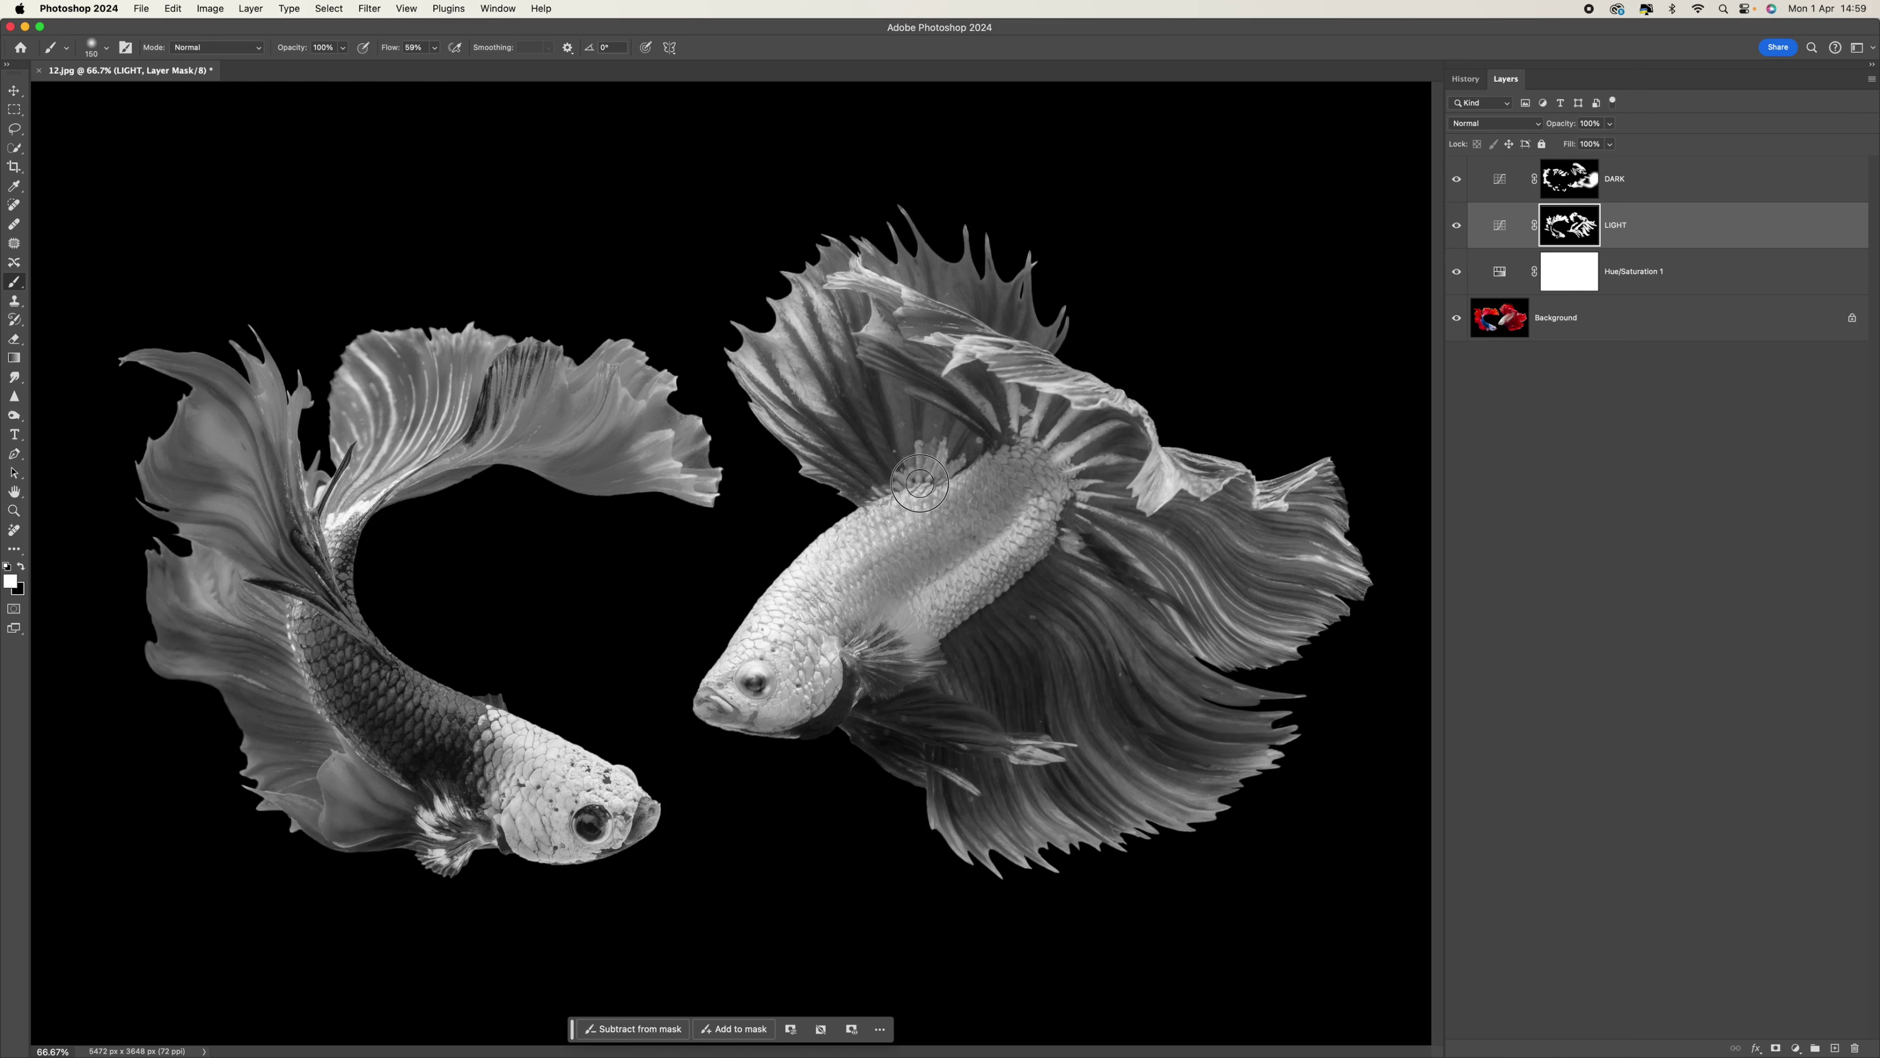
mouse_move(626, 454)
mouse_down()
mouse_move(592, 478)
mouse_move(677, 489)
mouse_move(689, 467)
mouse_move(440, 367)
mouse_move(376, 472)
mouse_move(267, 467)
mouse_move(225, 444)
mouse_move(266, 578)
mouse_move(225, 600)
mouse_move(315, 623)
mouse_move(348, 729)
mouse_move(390, 770)
mouse_move(390, 837)
mouse_move(366, 806)
mouse_move(455, 822)
mouse_move(422, 841)
mouse_up()
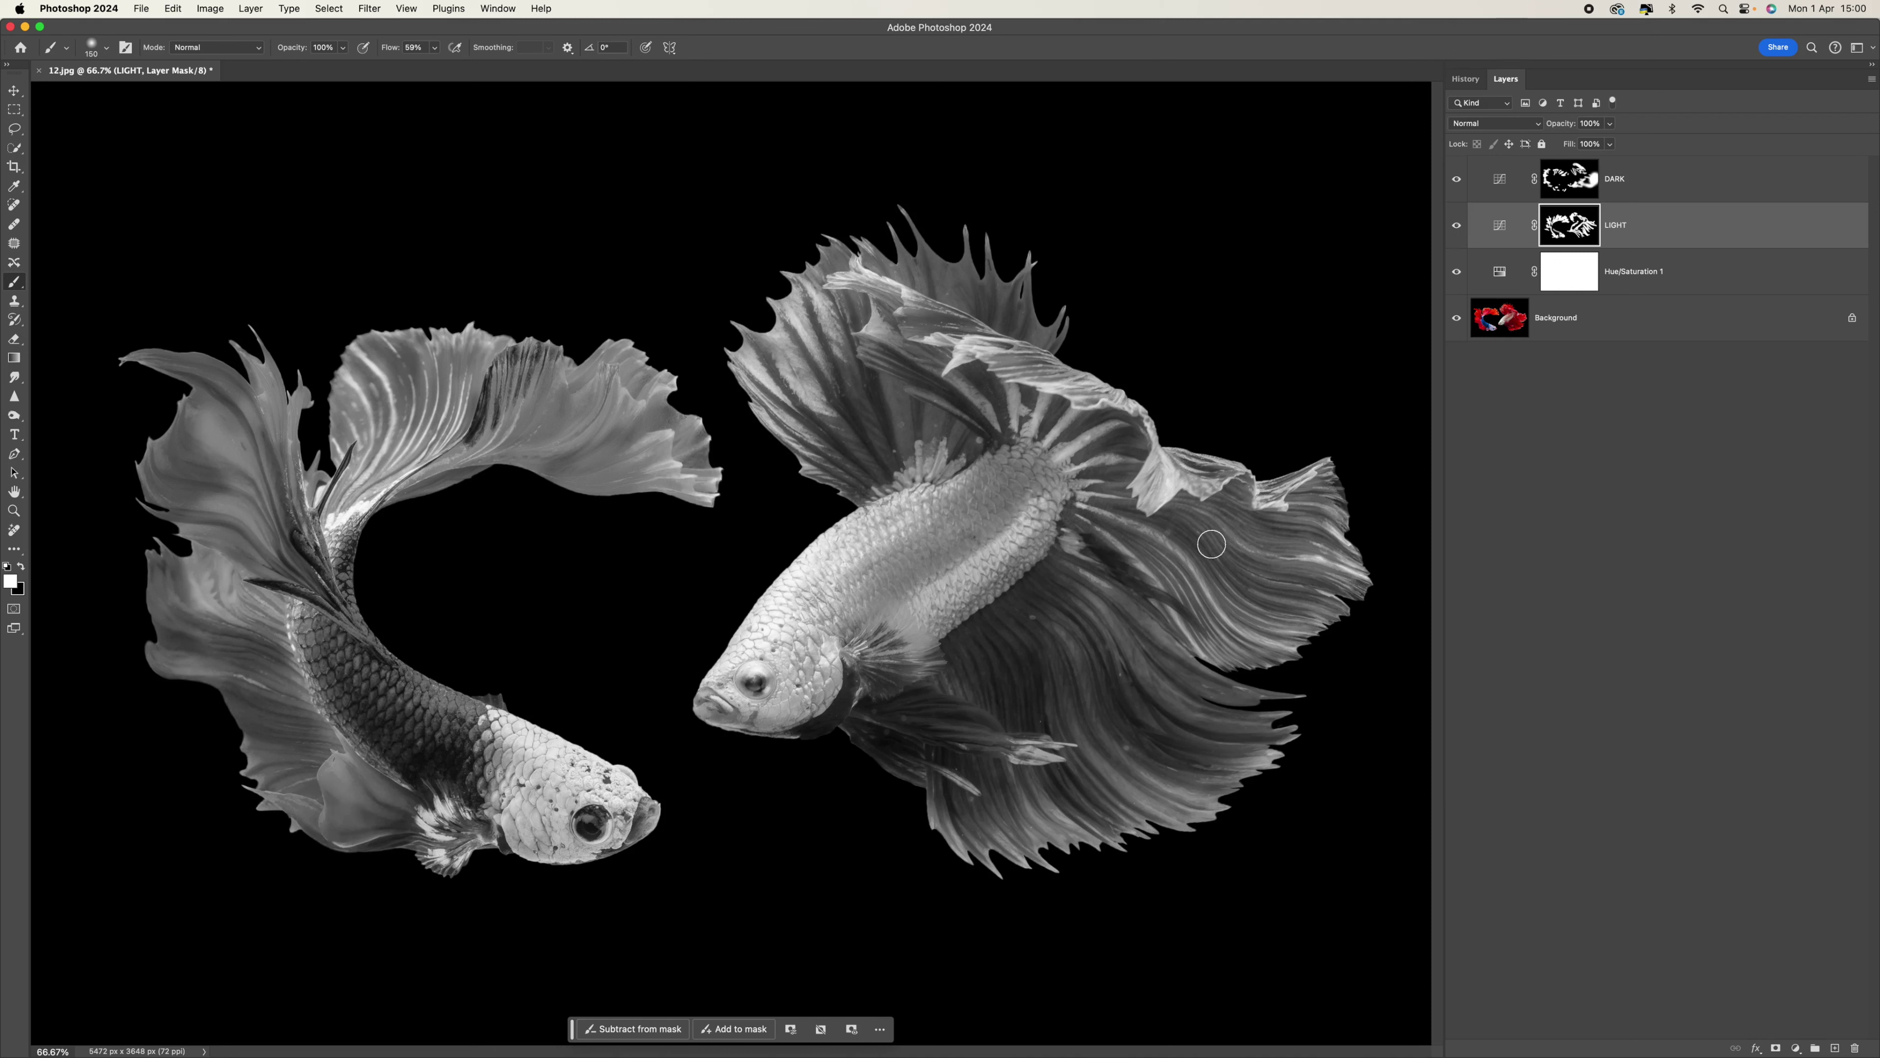
Add a new empty layer above DARK and set the foreground colour to red for annotating.
click(1552, 189)
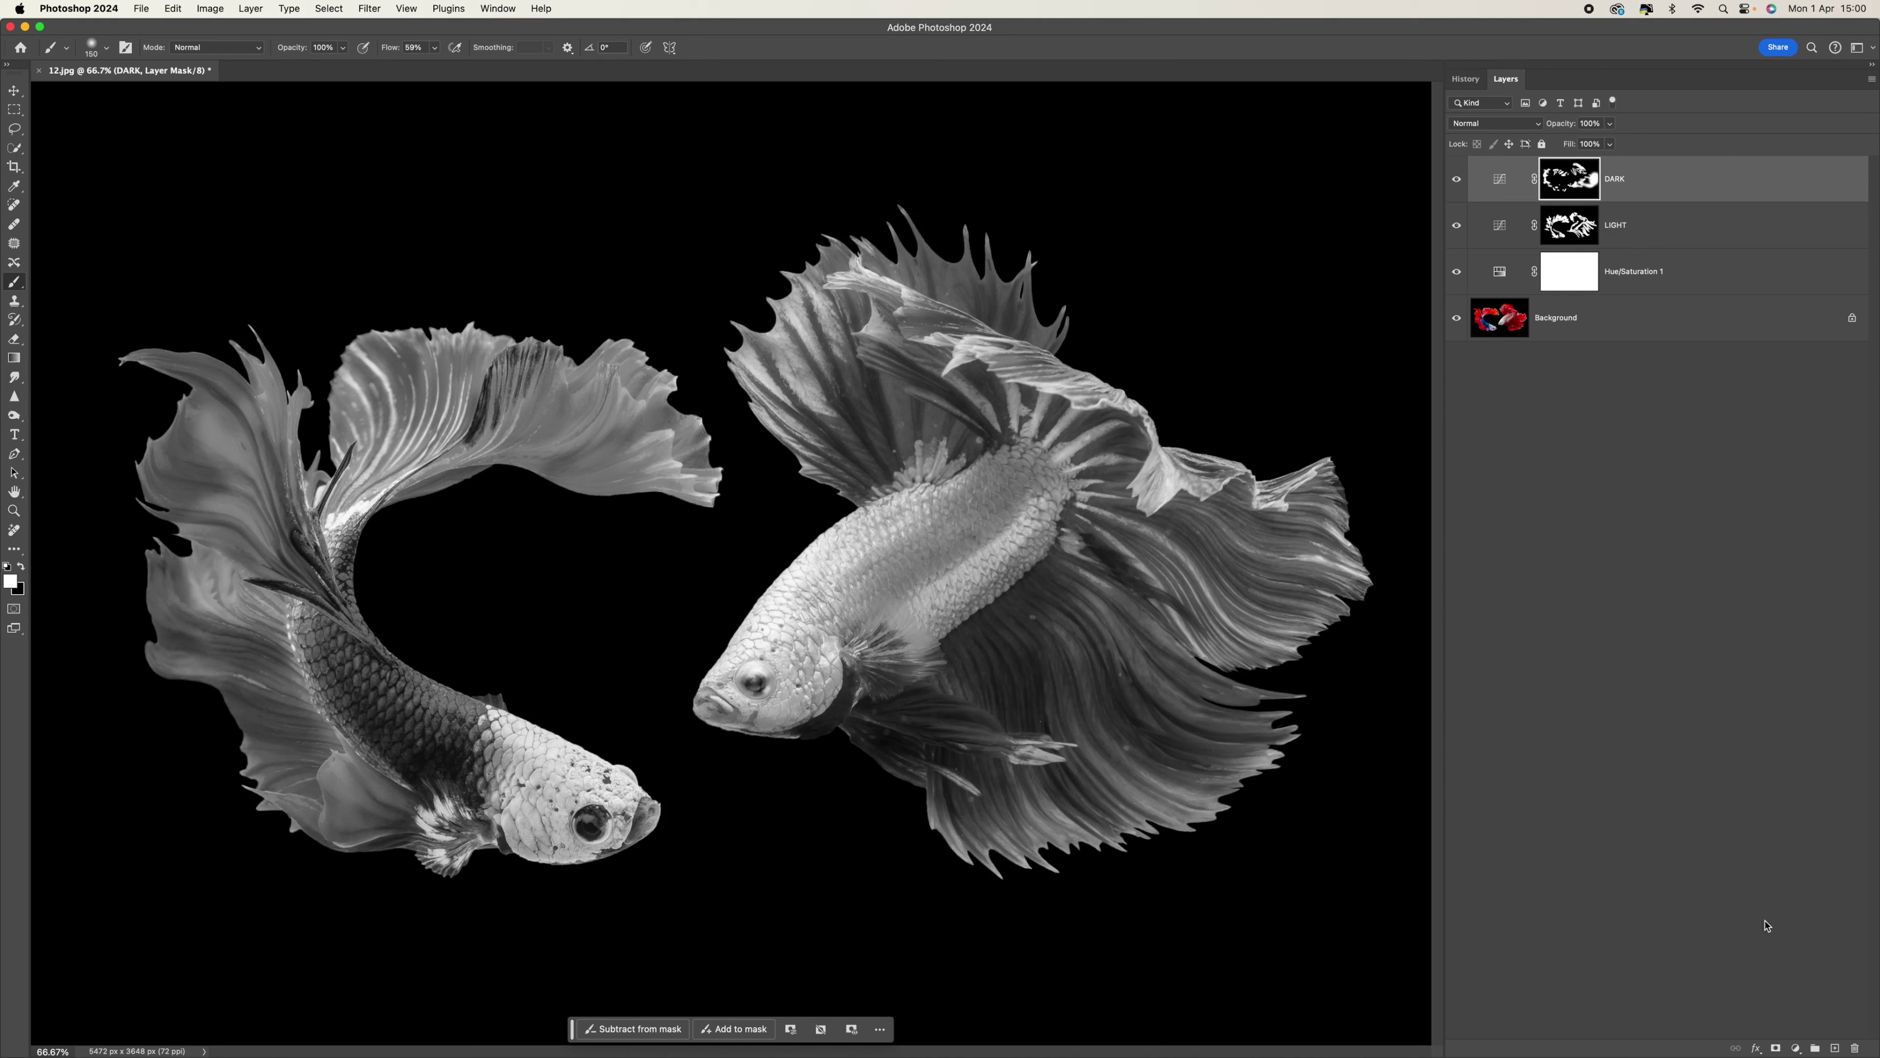
click(1835, 1048)
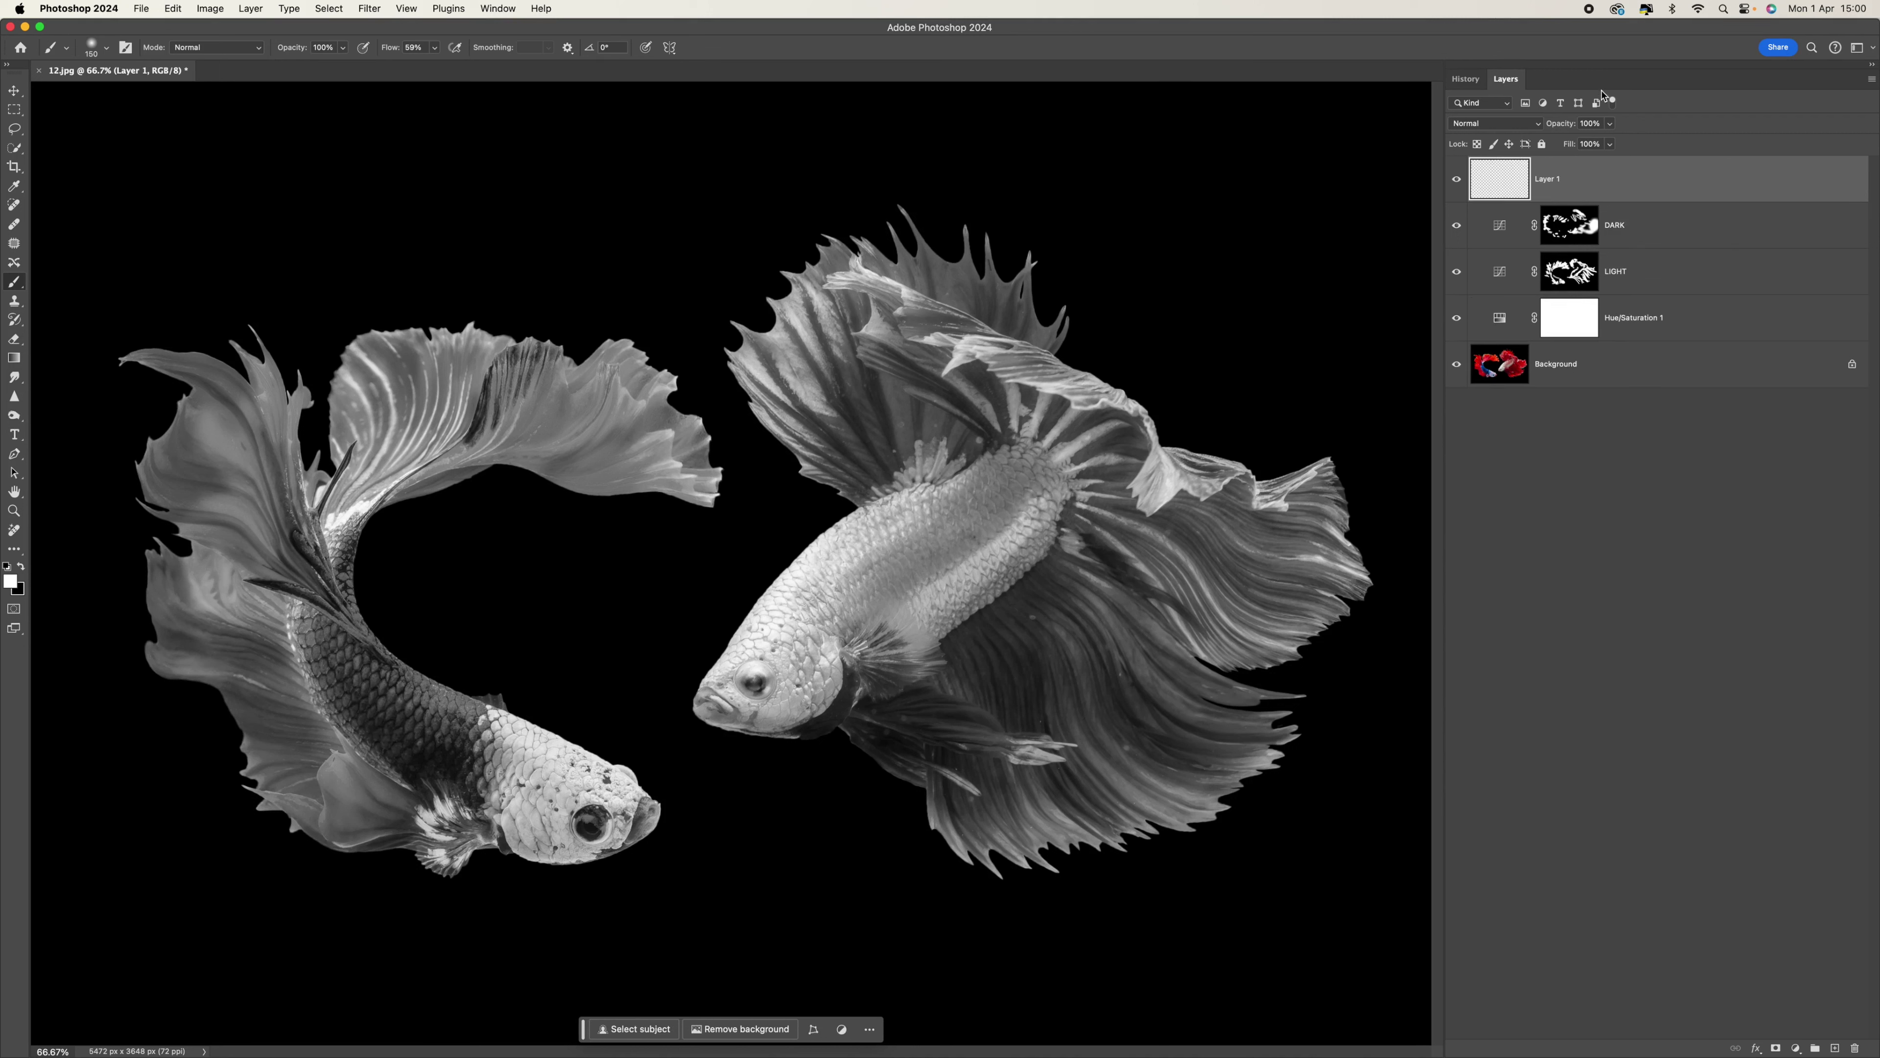
click(6, 567)
click(11, 581)
click(1402, 412)
click(1591, 298)
drag(600, 816, 603, 805)
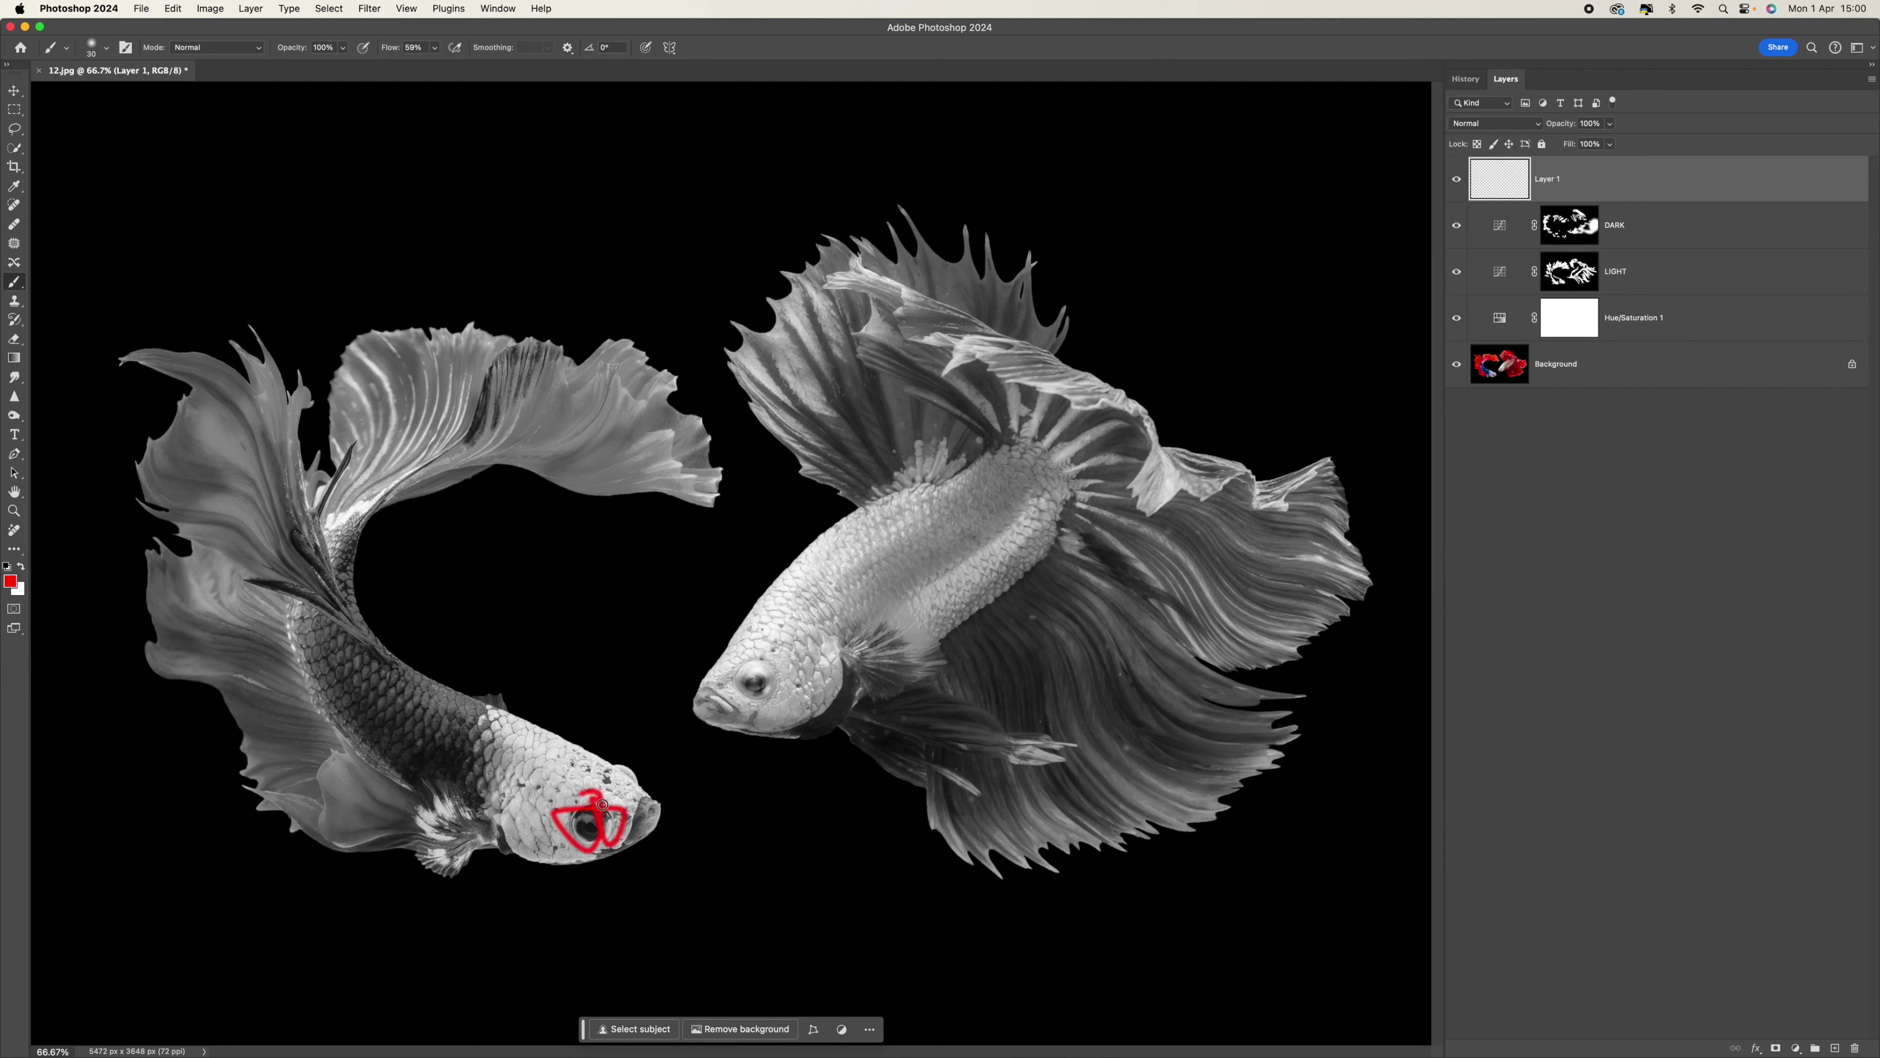
key(super+z)
key(super+z)
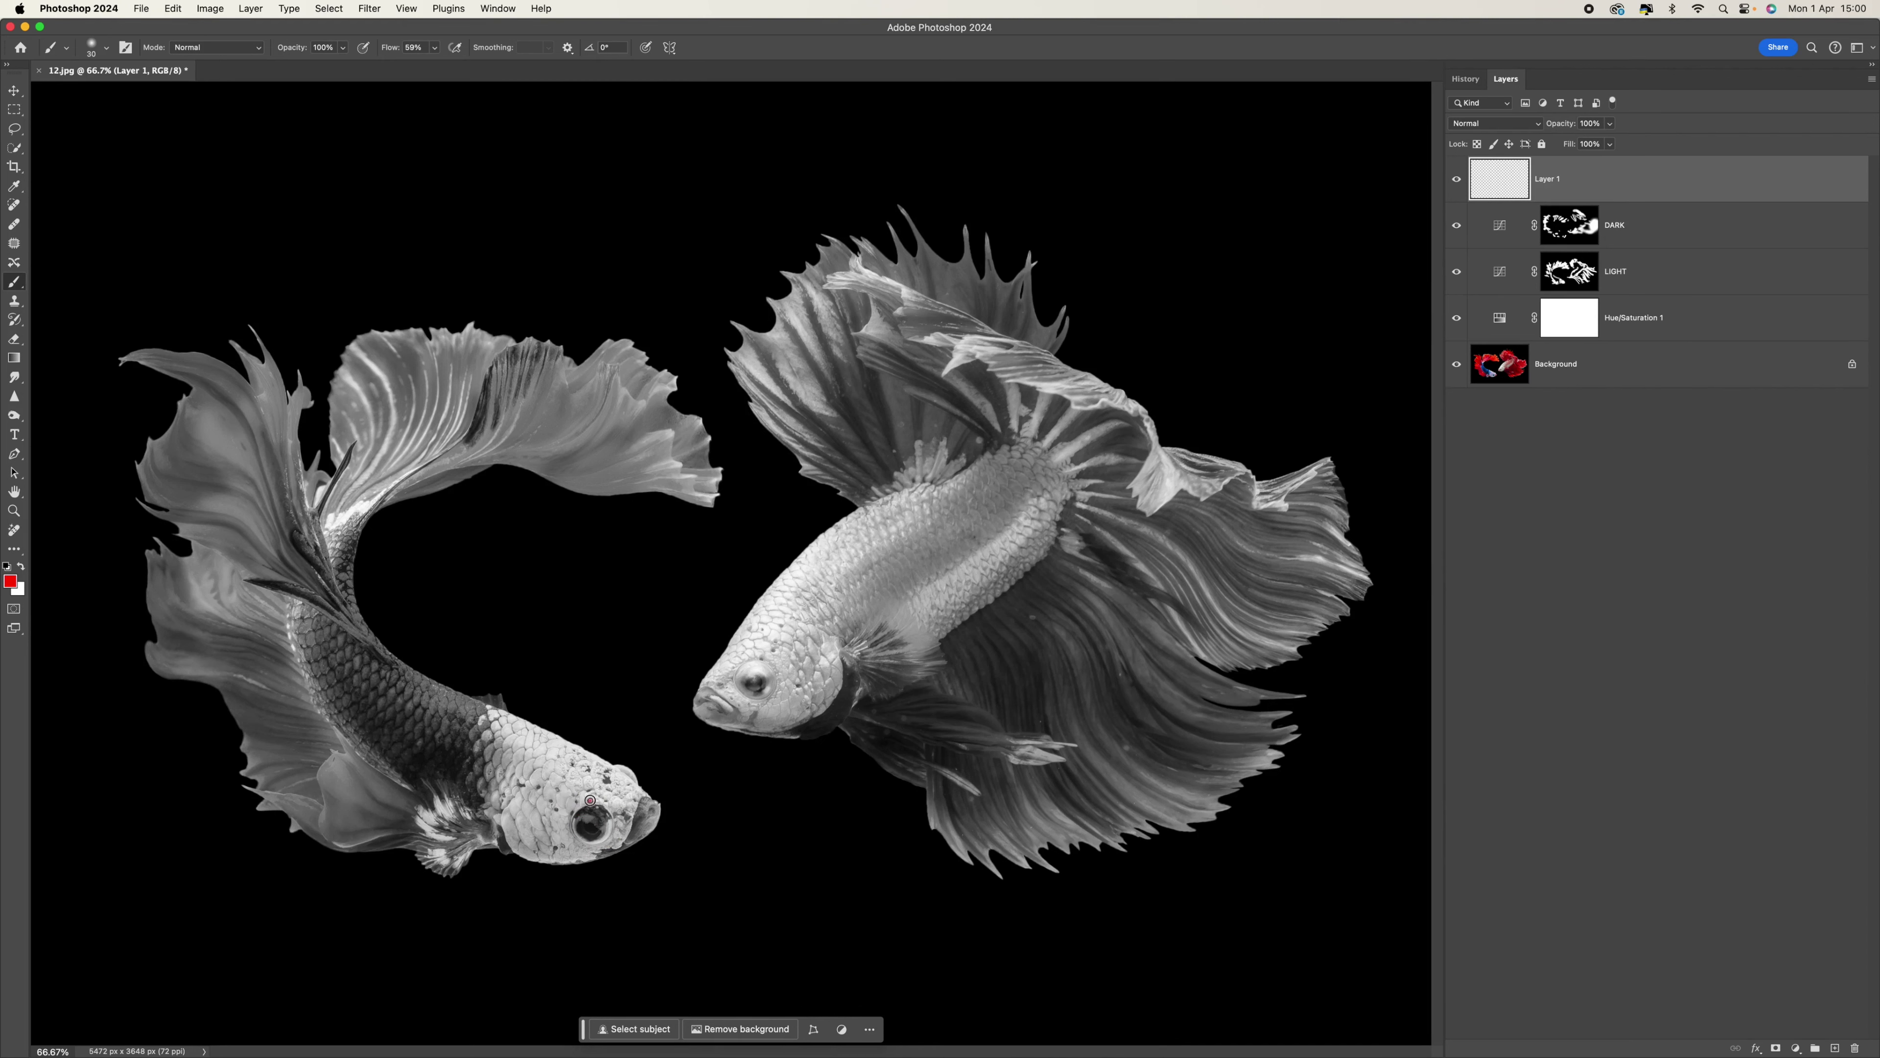
Draw red guide lines around the left fish's eye, along its belly edge and across its rear fins.
drag(572, 835, 511, 832)
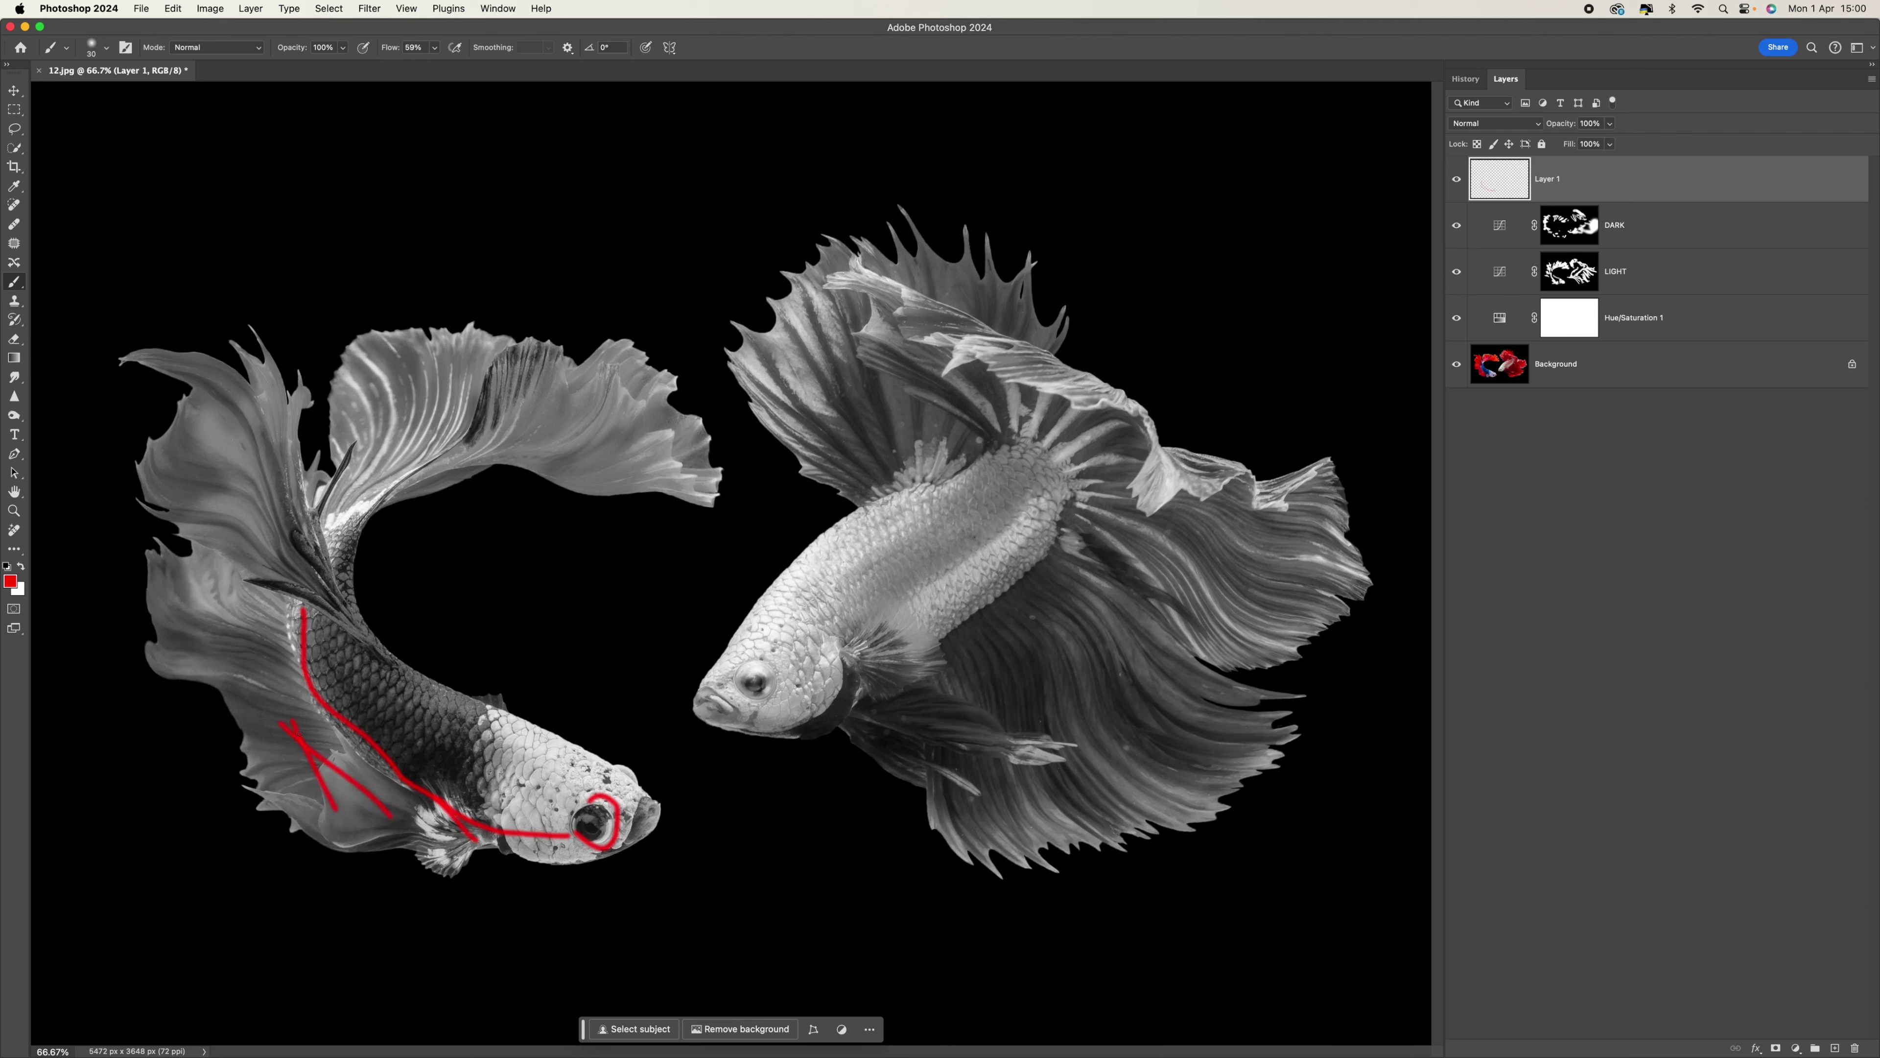
drag(168, 637, 270, 684)
mouse_move(214, 428)
mouse_down()
mouse_move(276, 507)
mouse_move(256, 537)
mouse_up()
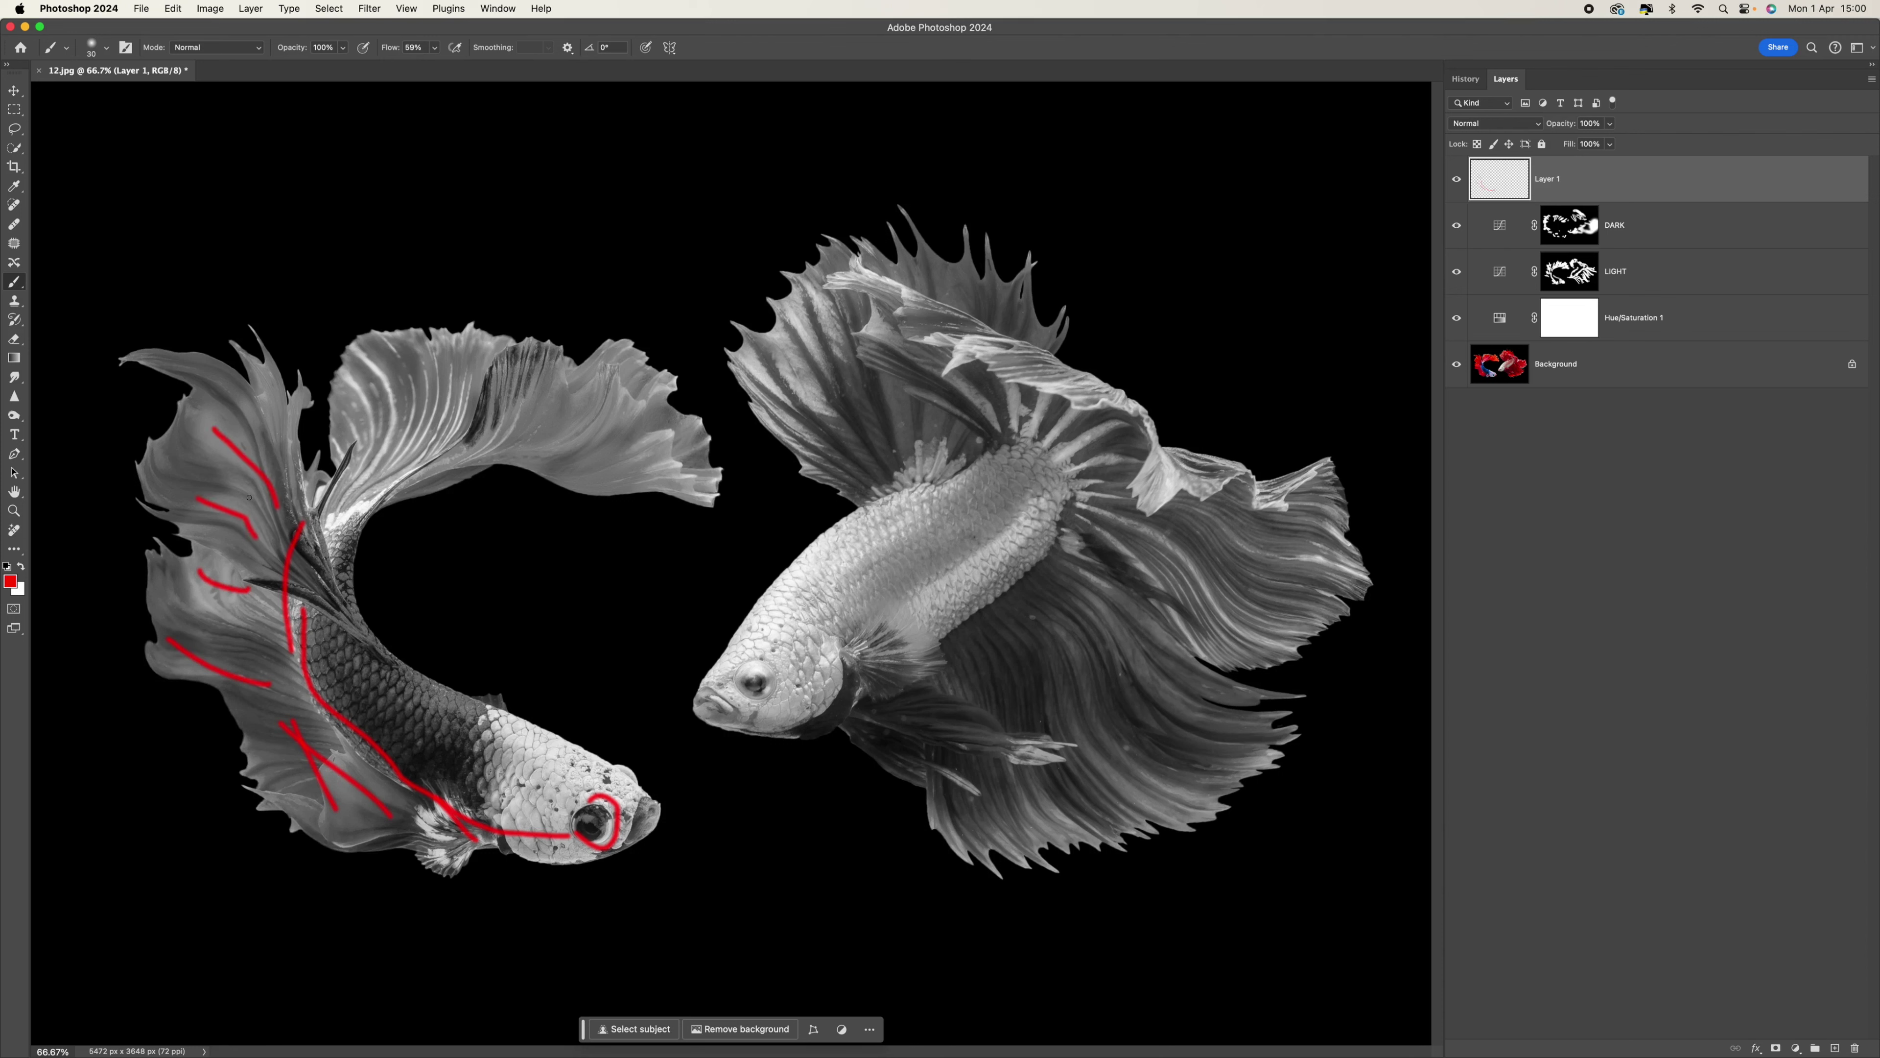
Draw red guide lines along the rays of the left fish's upper tail fin and hide the annotation layer.
drag(321, 512, 380, 416)
drag(356, 497, 457, 378)
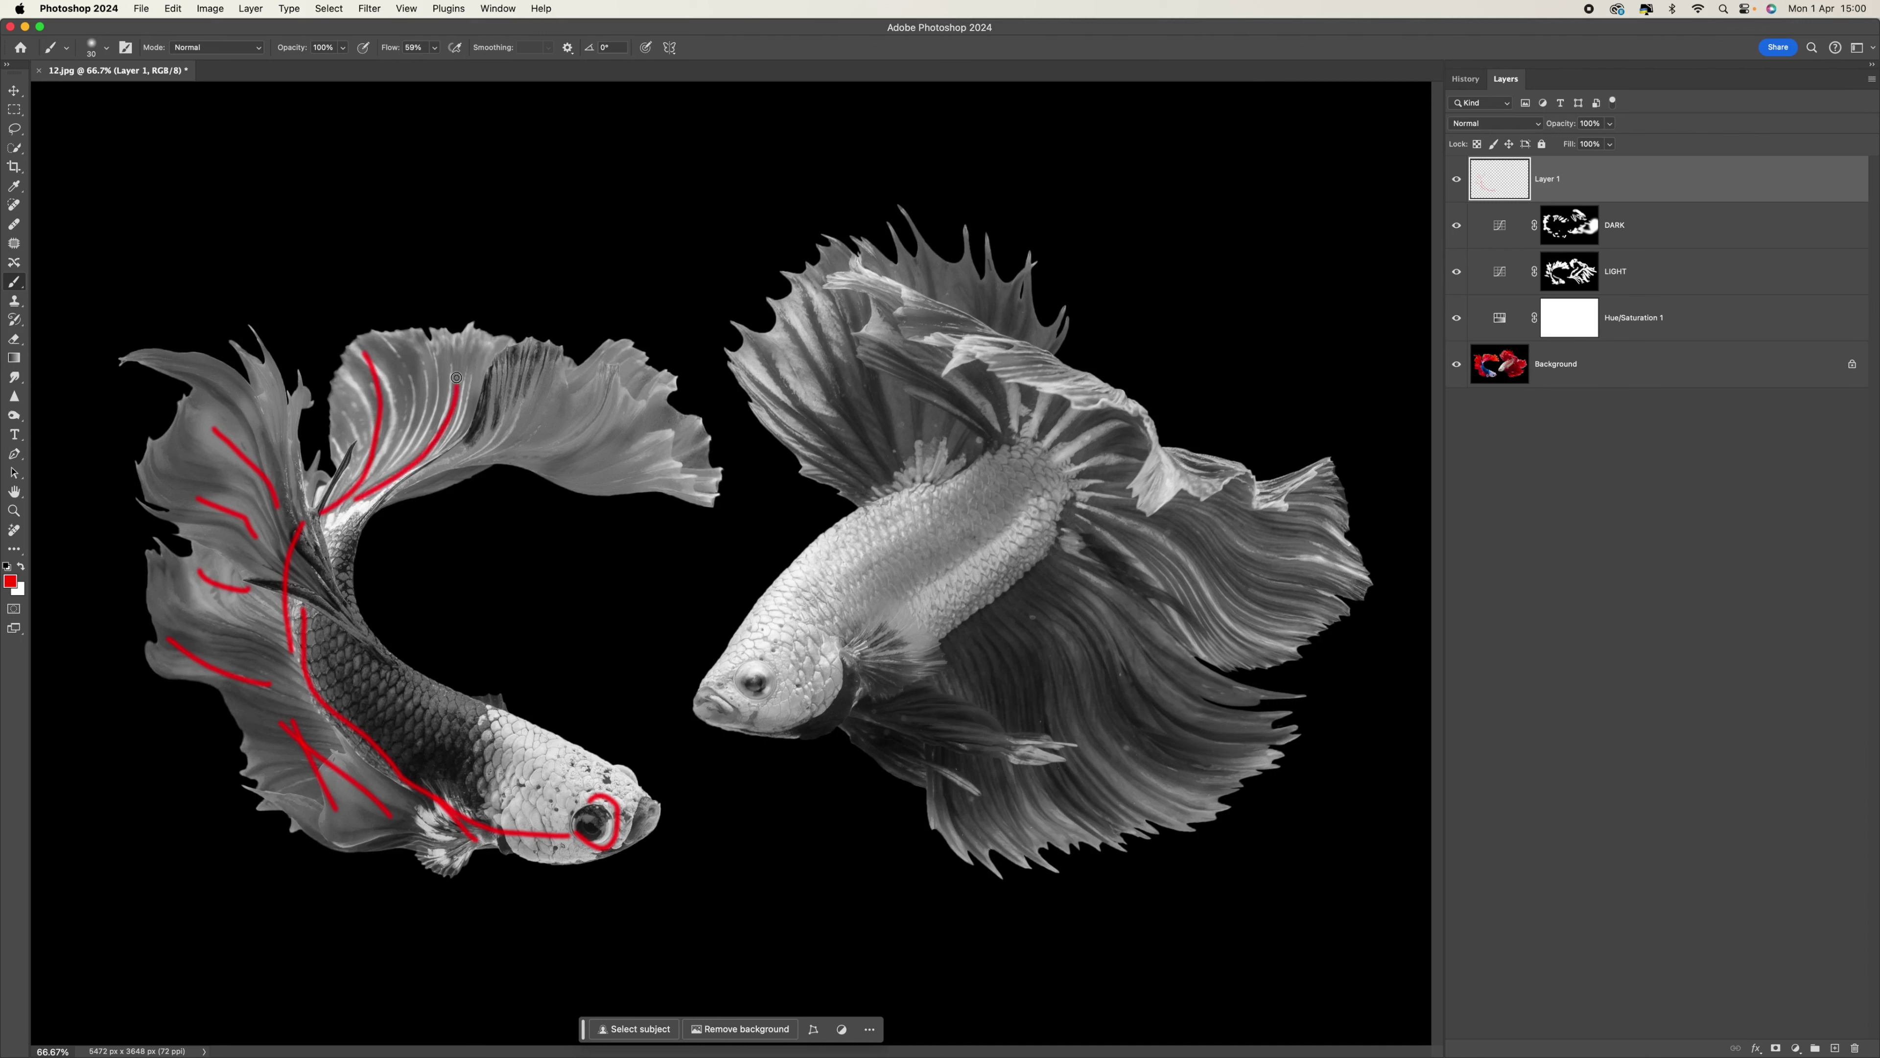
mouse_move(363, 507)
mouse_down()
mouse_move(457, 466)
mouse_move(541, 363)
mouse_up()
drag(497, 448, 644, 403)
drag(574, 462, 727, 442)
drag(624, 489, 729, 474)
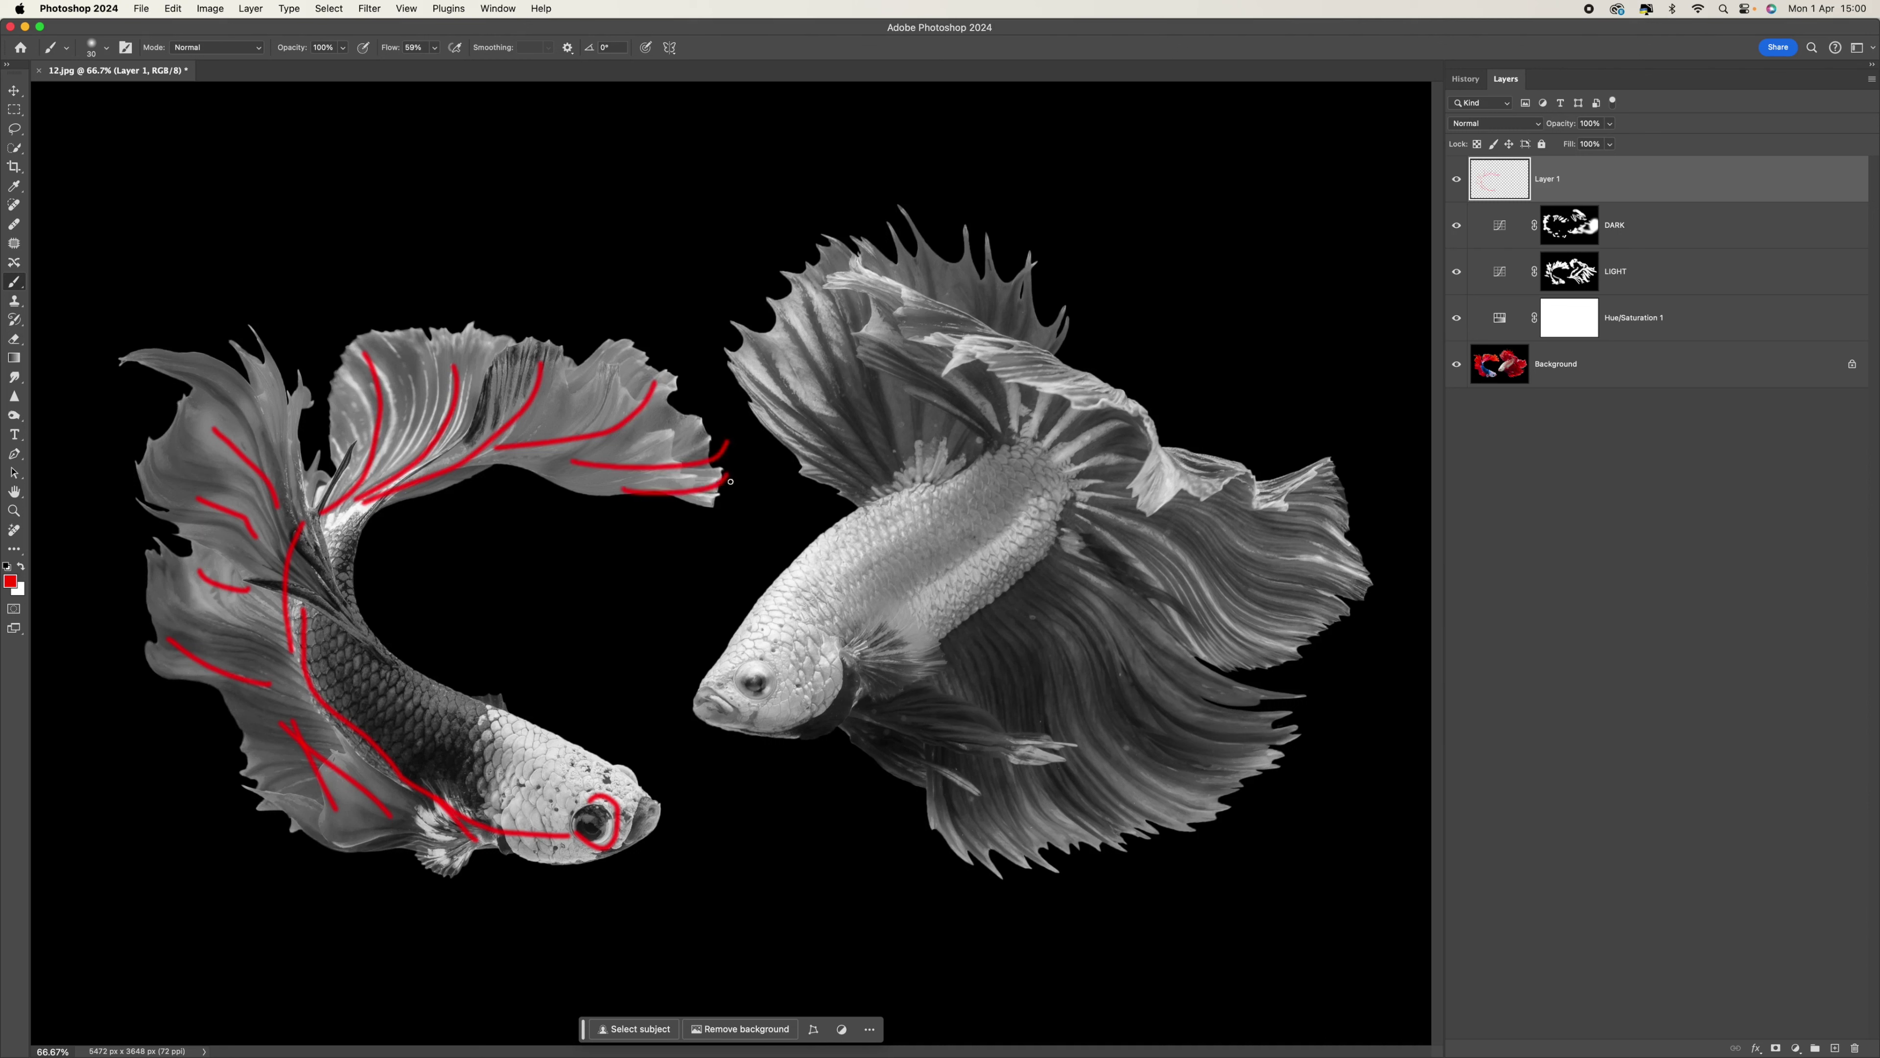
click(1457, 180)
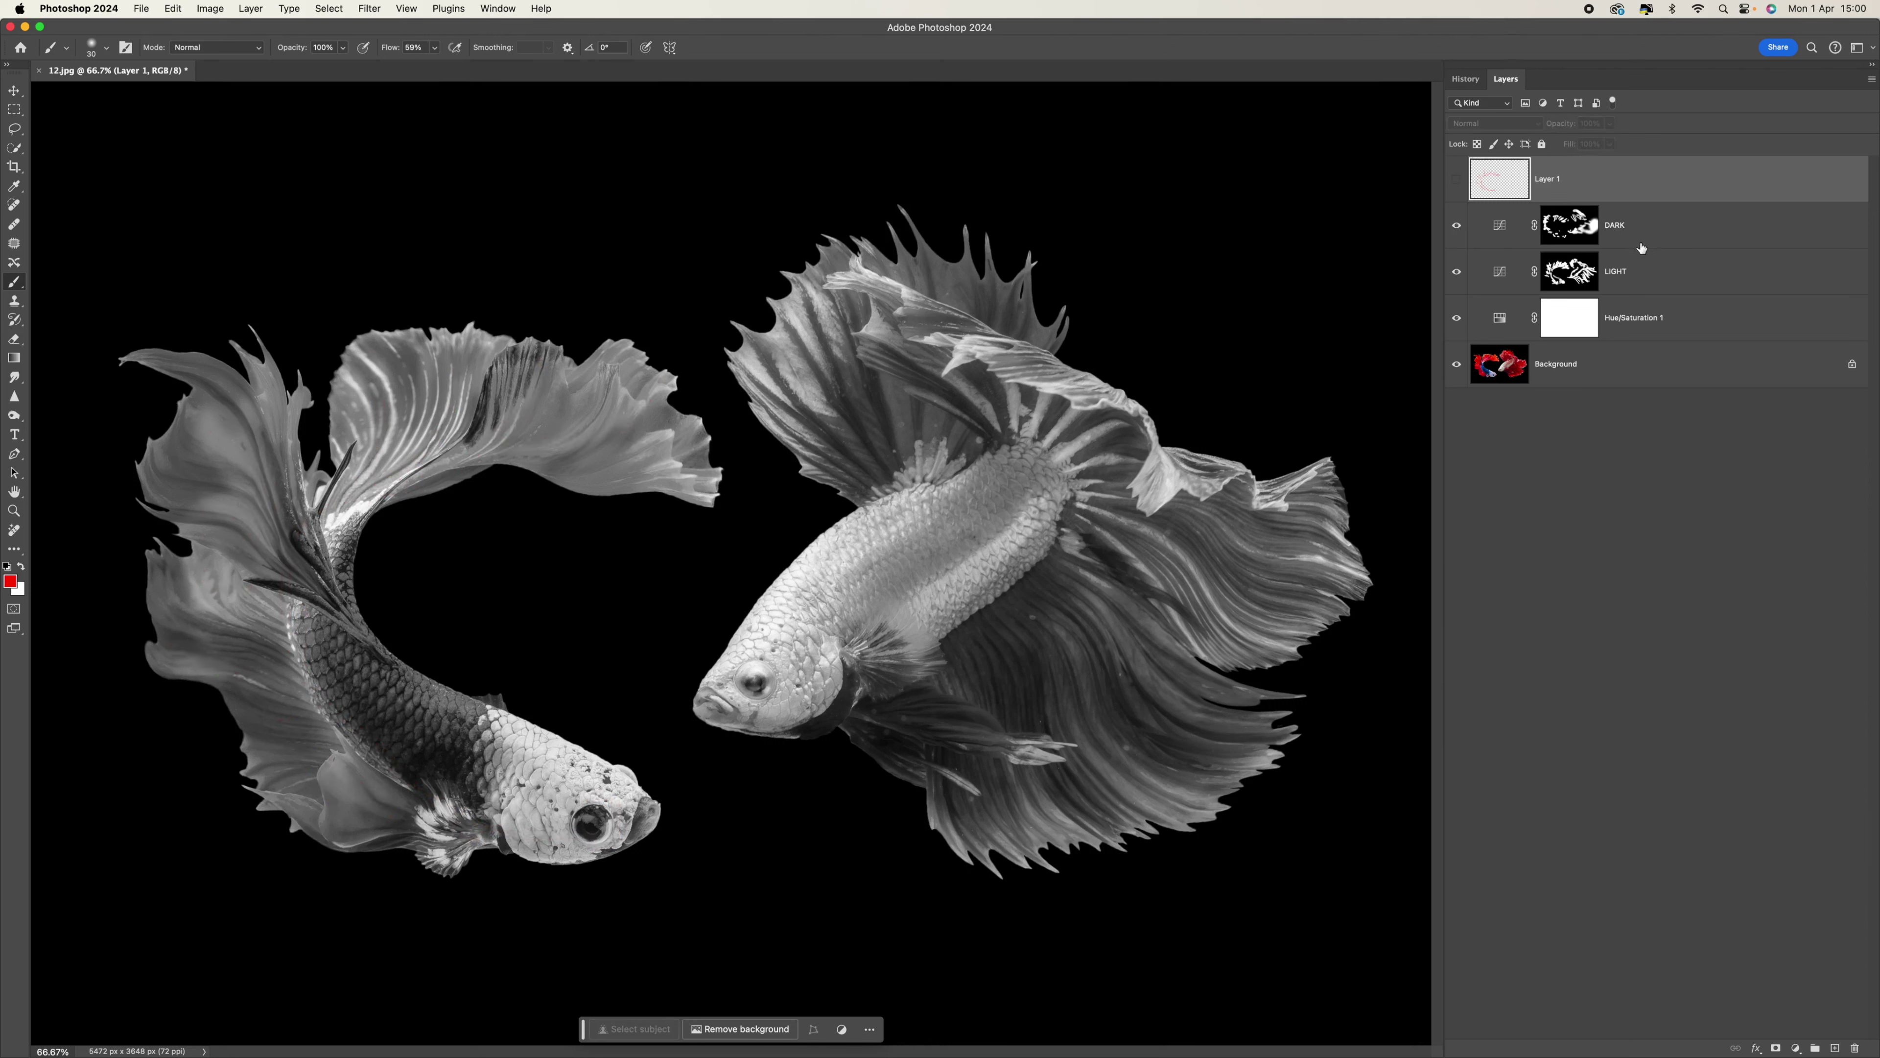
Return to the LIGHT mask, set the brush flow to 100% and brighten the outer end of the left fish's upper tail fin.
click(1636, 272)
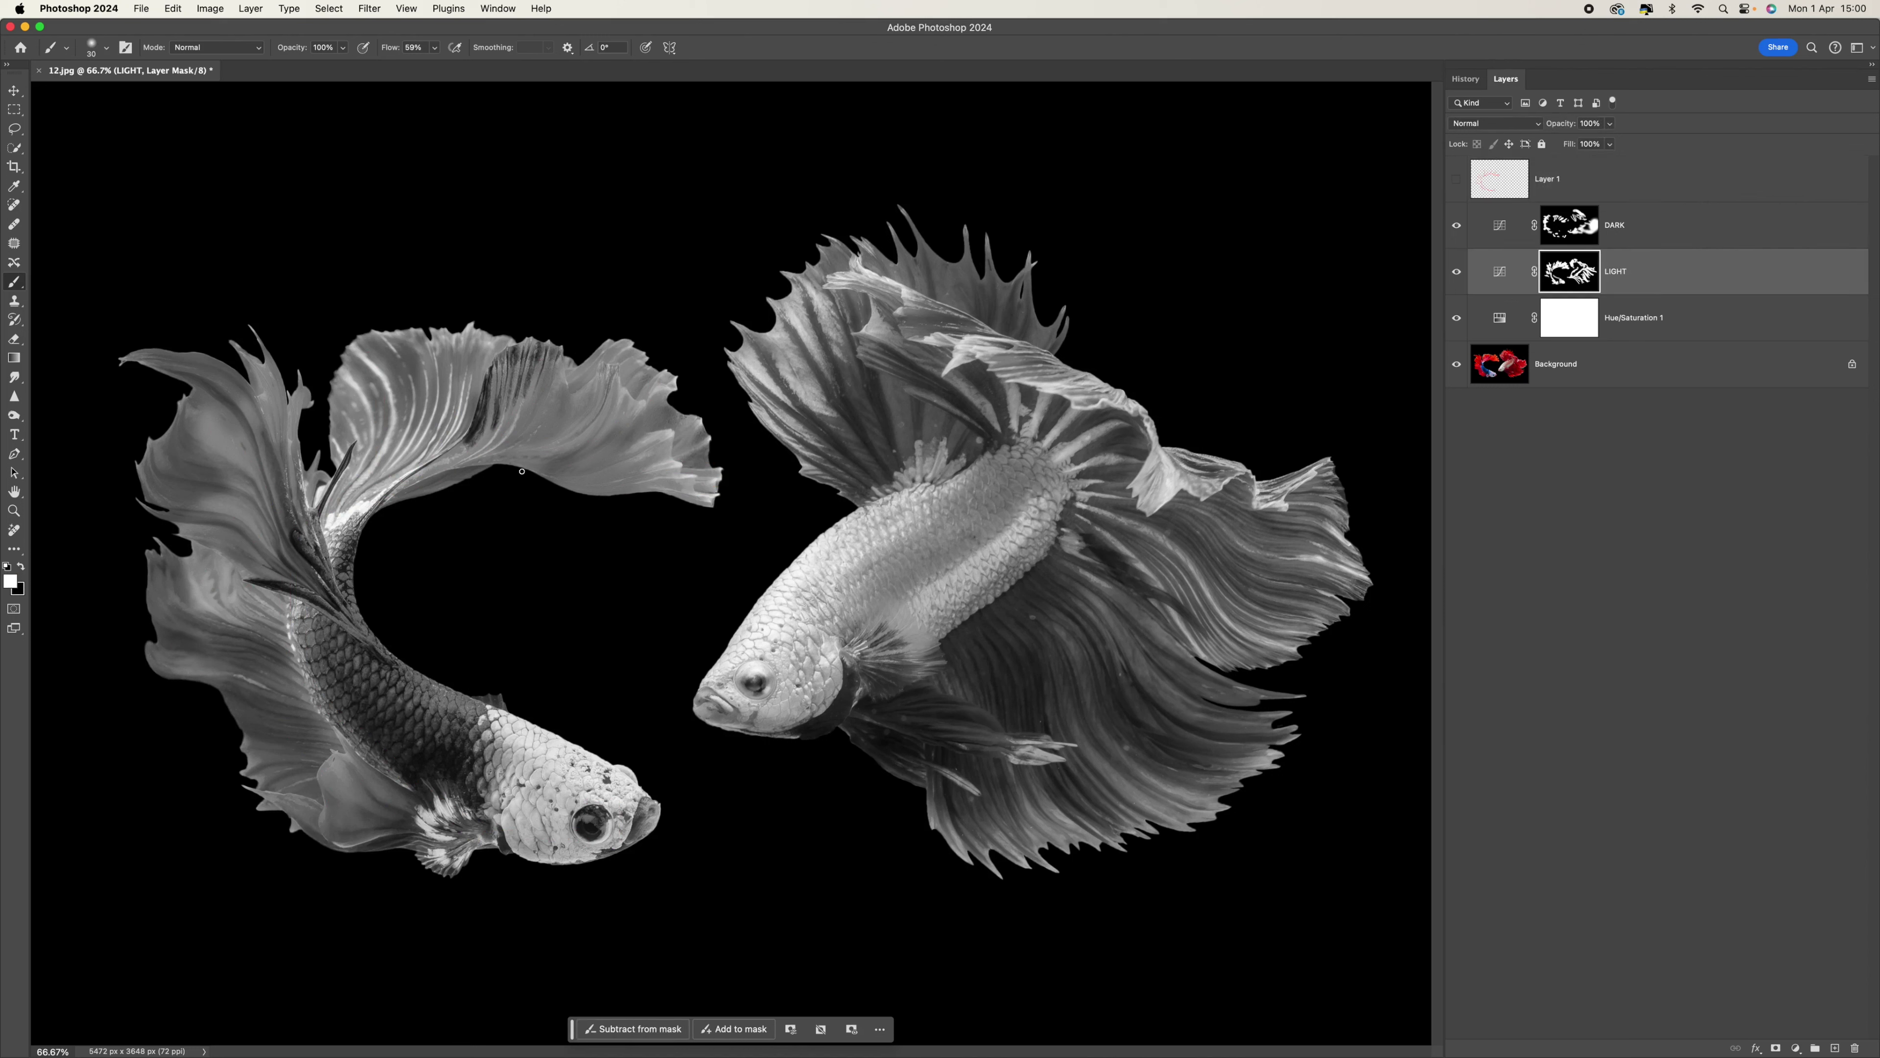
drag(435, 48, 454, 68)
drag(435, 47, 453, 68)
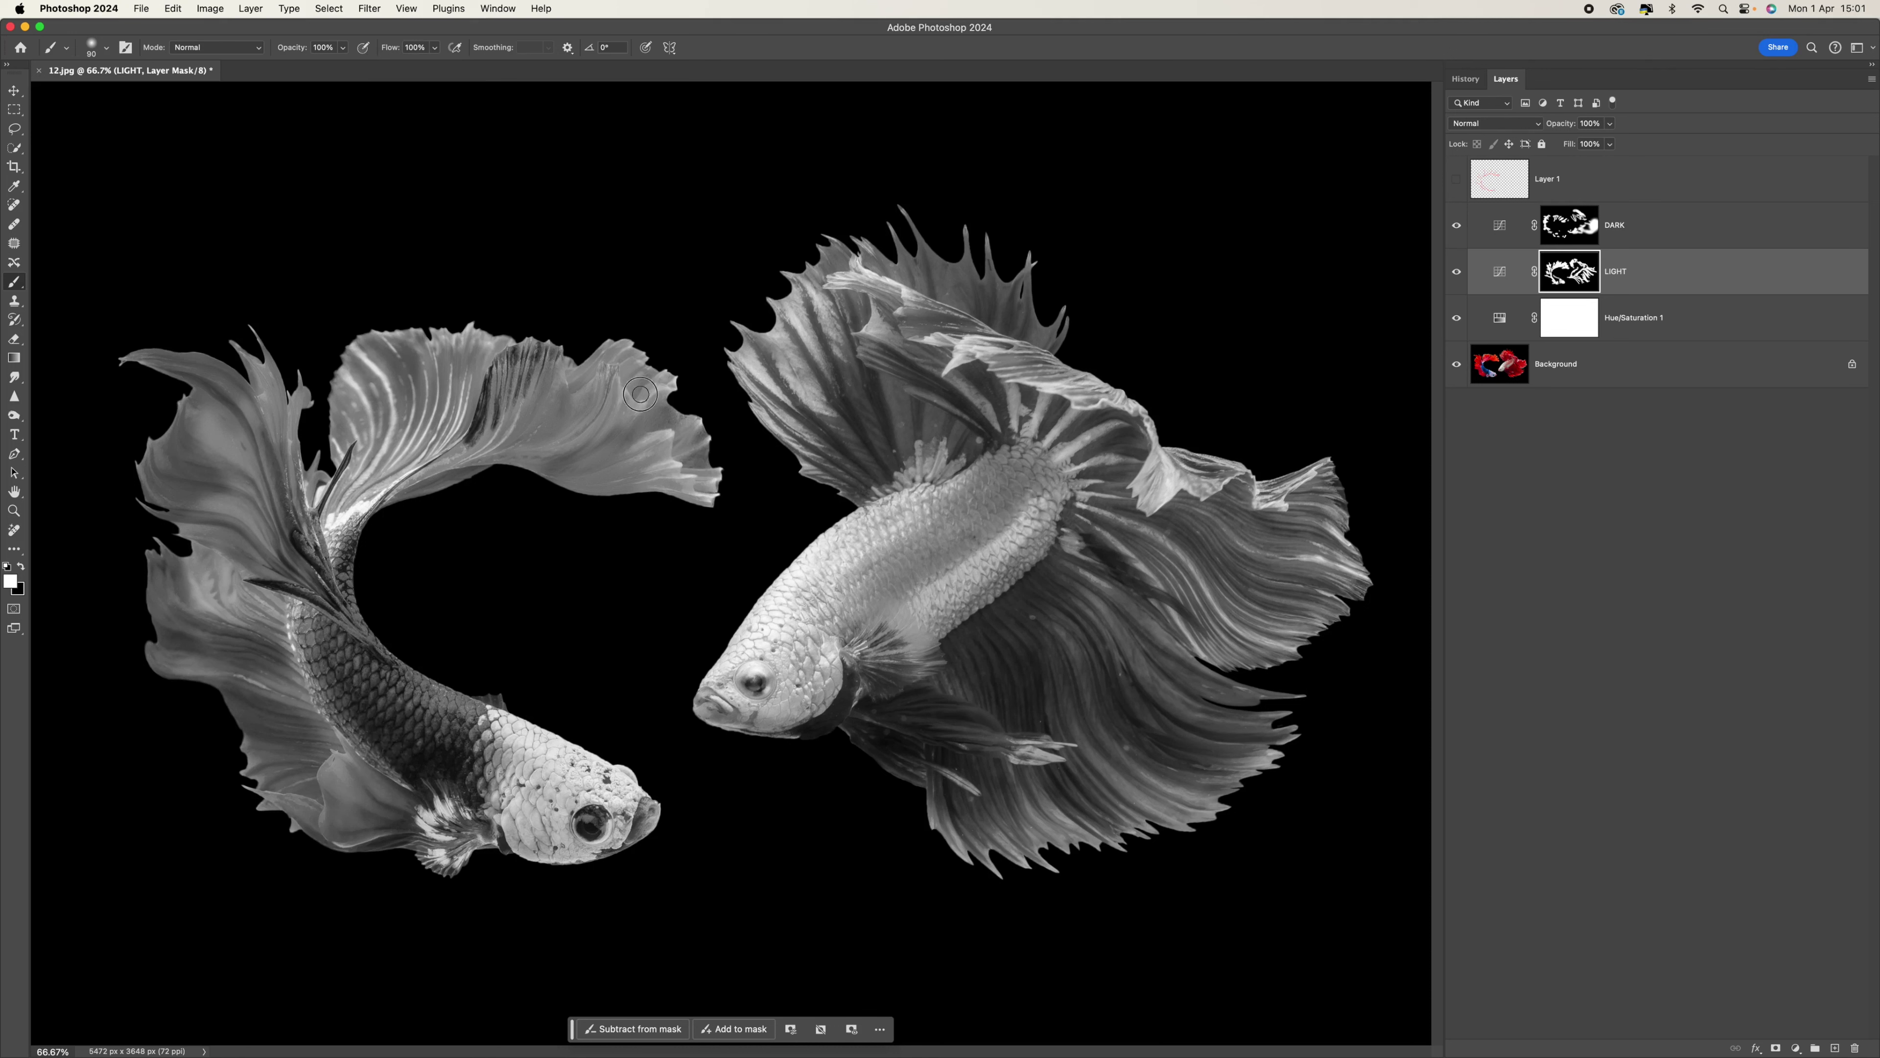
mouse_move(657, 398)
mouse_down()
mouse_move(671, 481)
mouse_move(693, 483)
mouse_up()
Fine-tune the LIGHT Curves adjustment by setting its midtone point to input 108 and output 148.
double_click(1500, 272)
mouse_move(1251, 282)
mouse_down()
mouse_move(1259, 267)
mouse_move(1244, 279)
mouse_up()
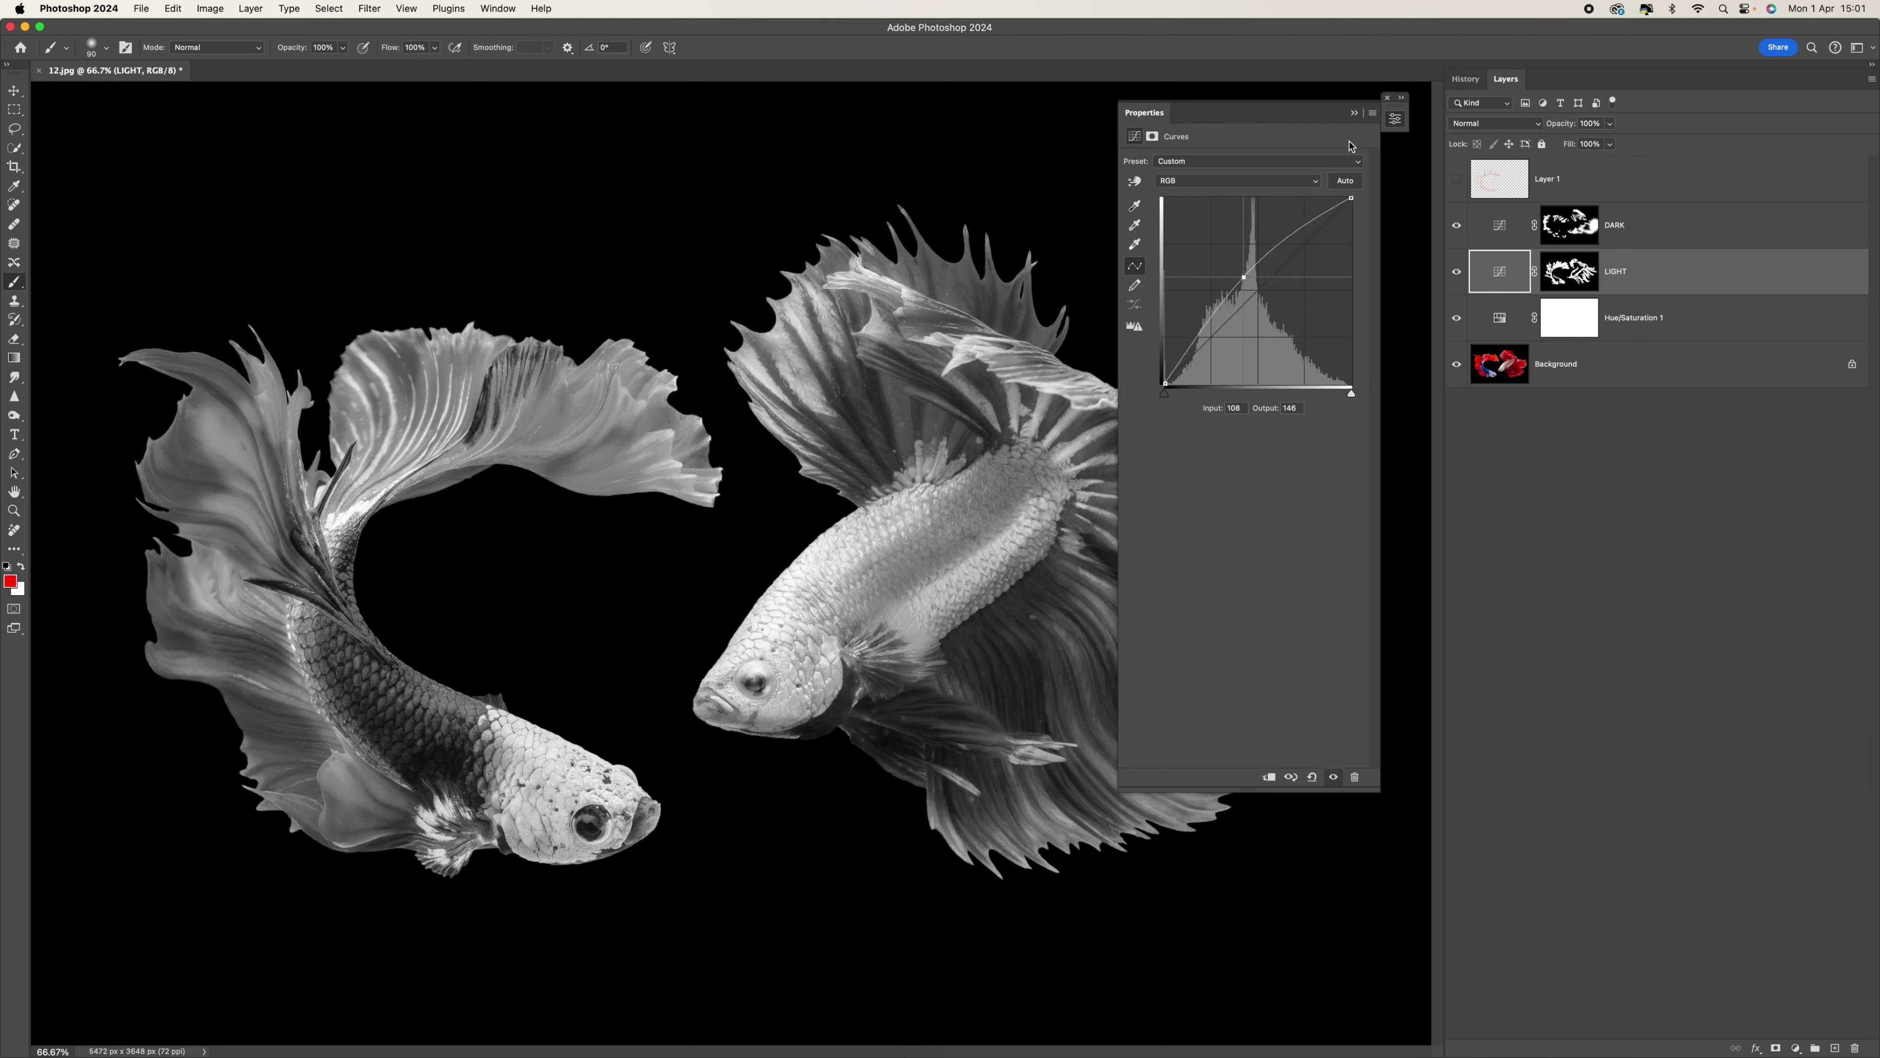
click(1354, 112)
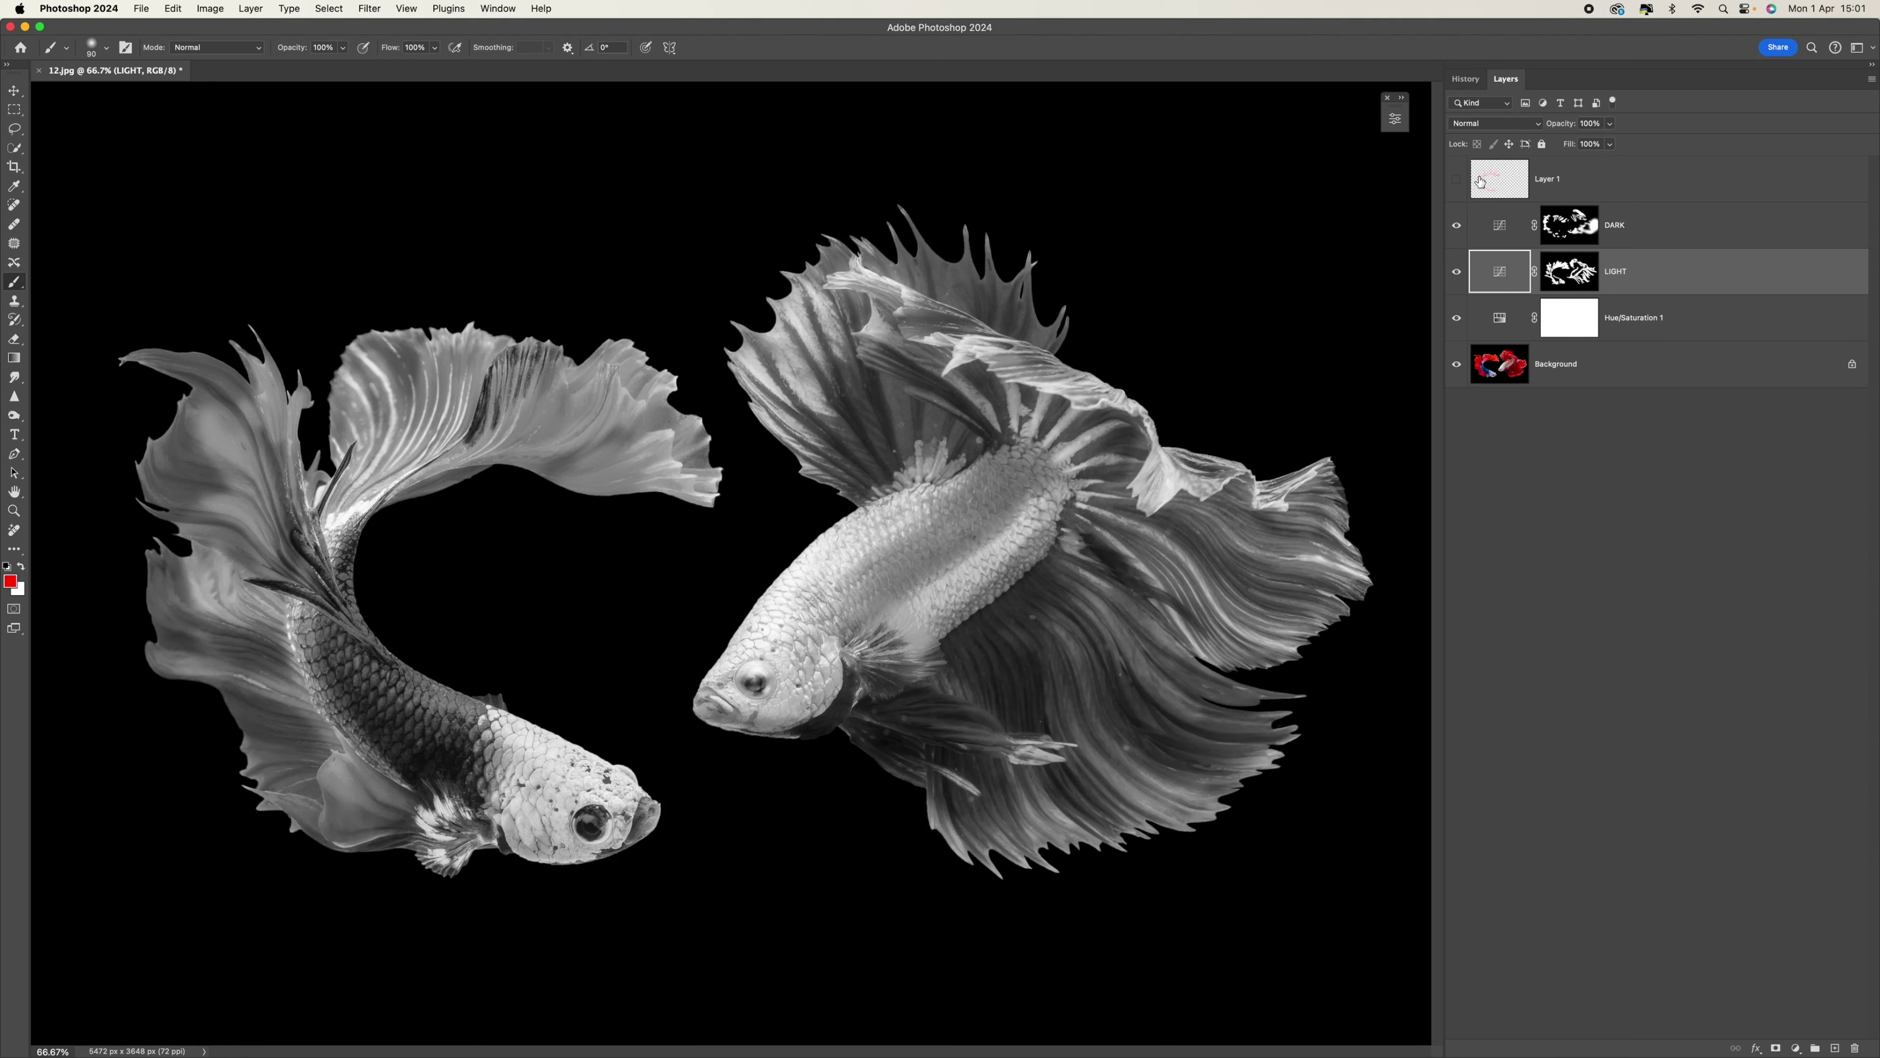
click(1457, 182)
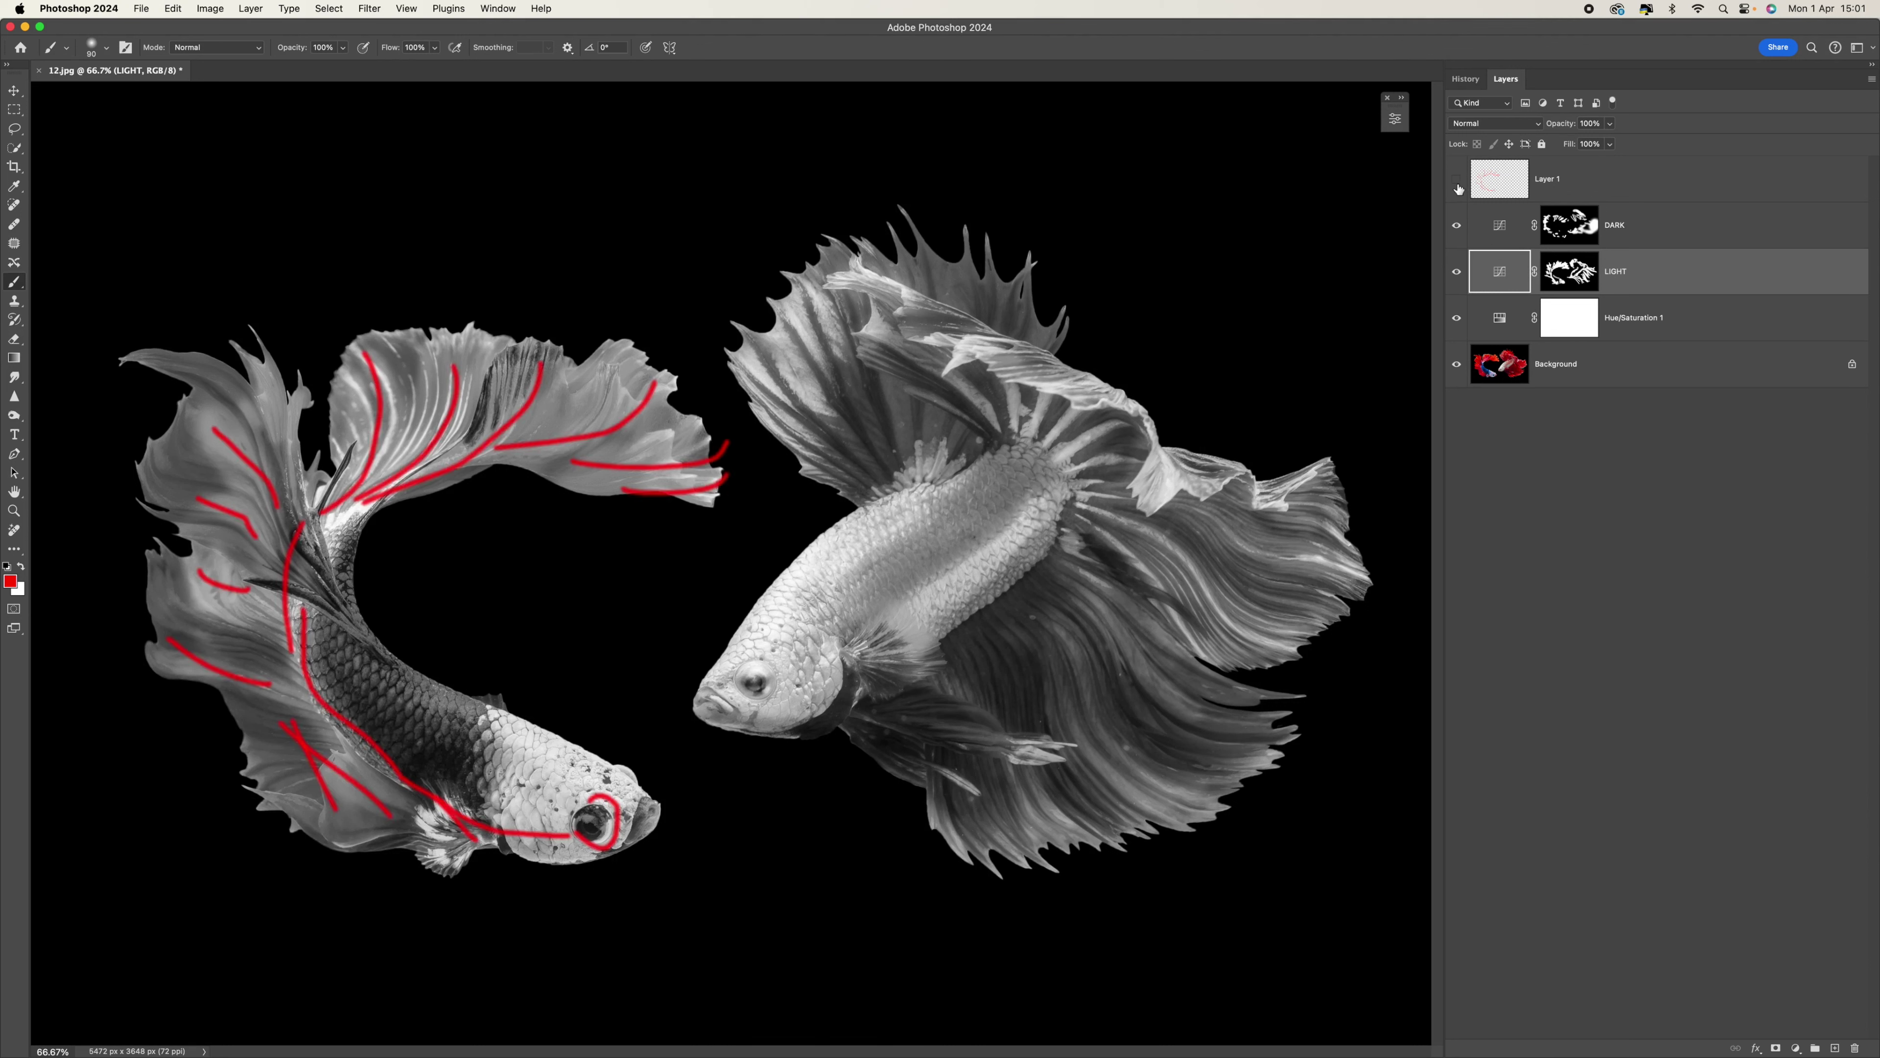
click(1458, 185)
key(super+shift+alt+n)
drag(657, 465, 663, 452)
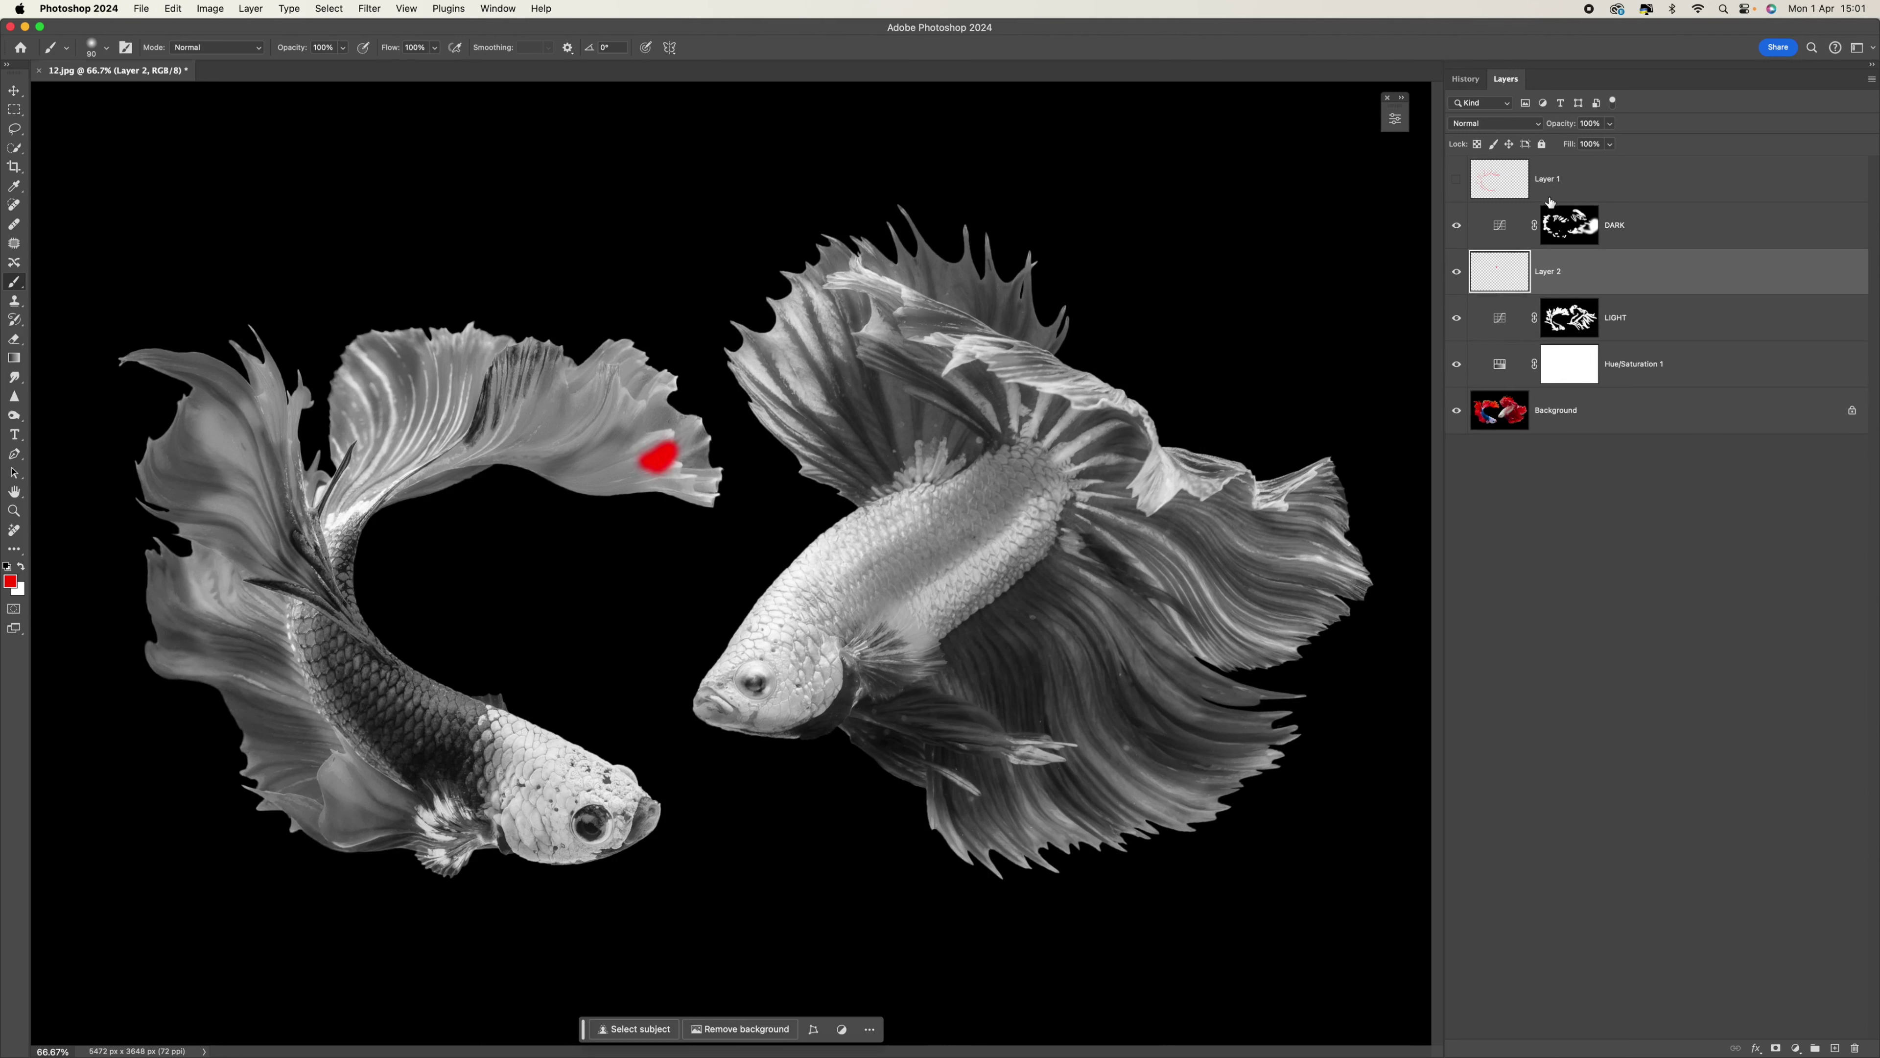
key(BackSpace)
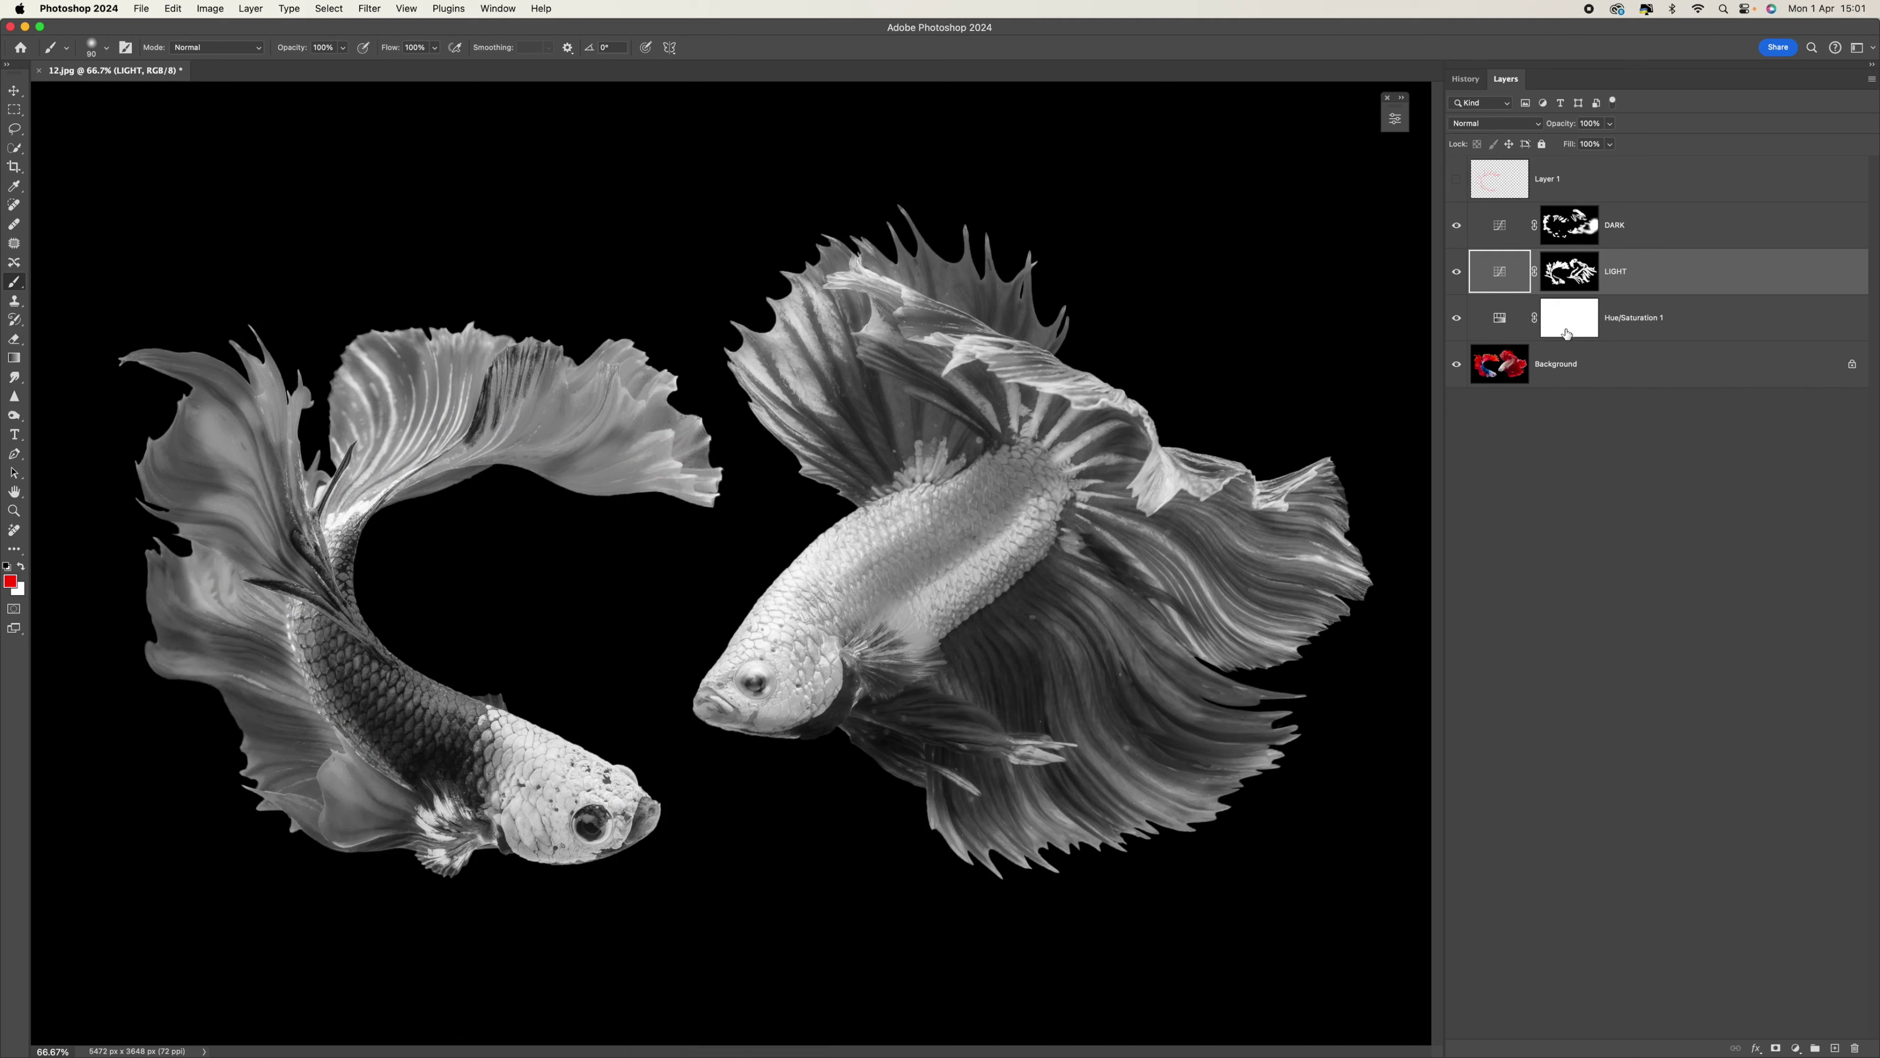
Reselect the LIGHT mask and compare the painted fins with the red guide lines shown and hidden.
click(1558, 280)
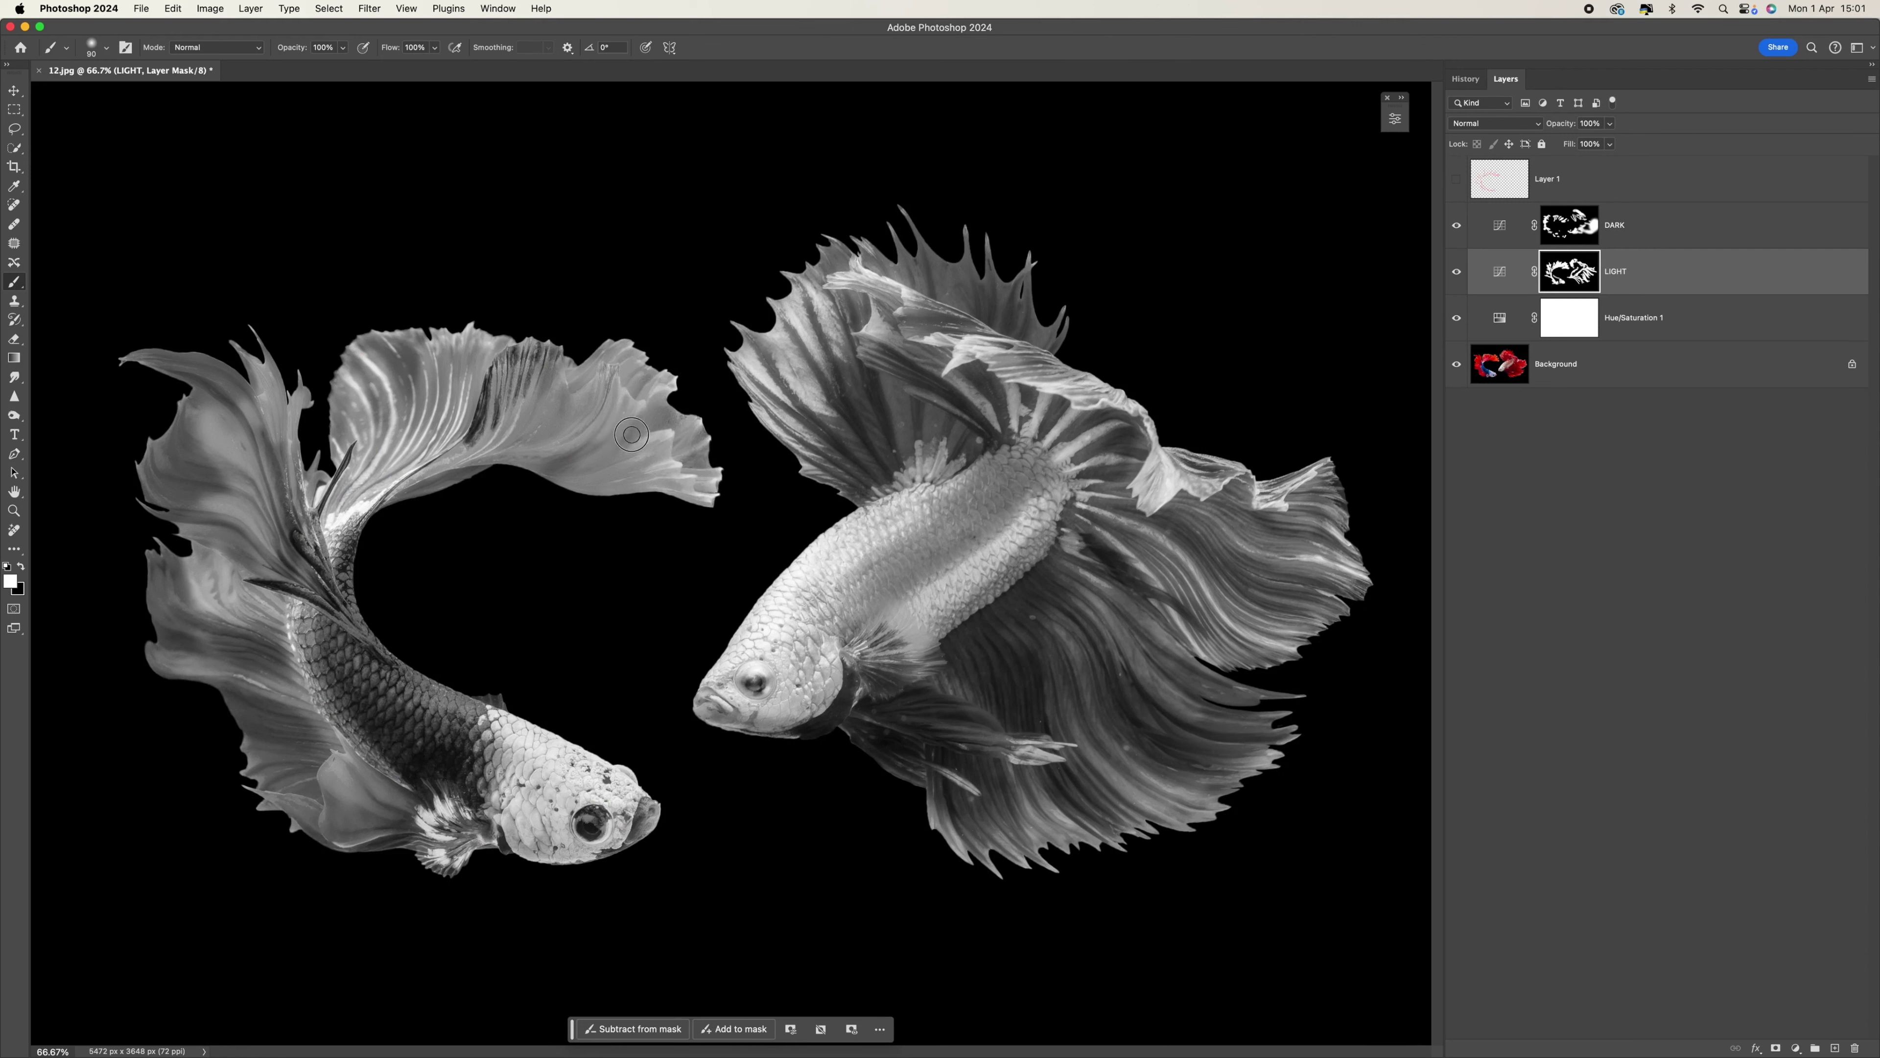
click(1458, 183)
click(1457, 184)
click(1458, 182)
click(1458, 182)
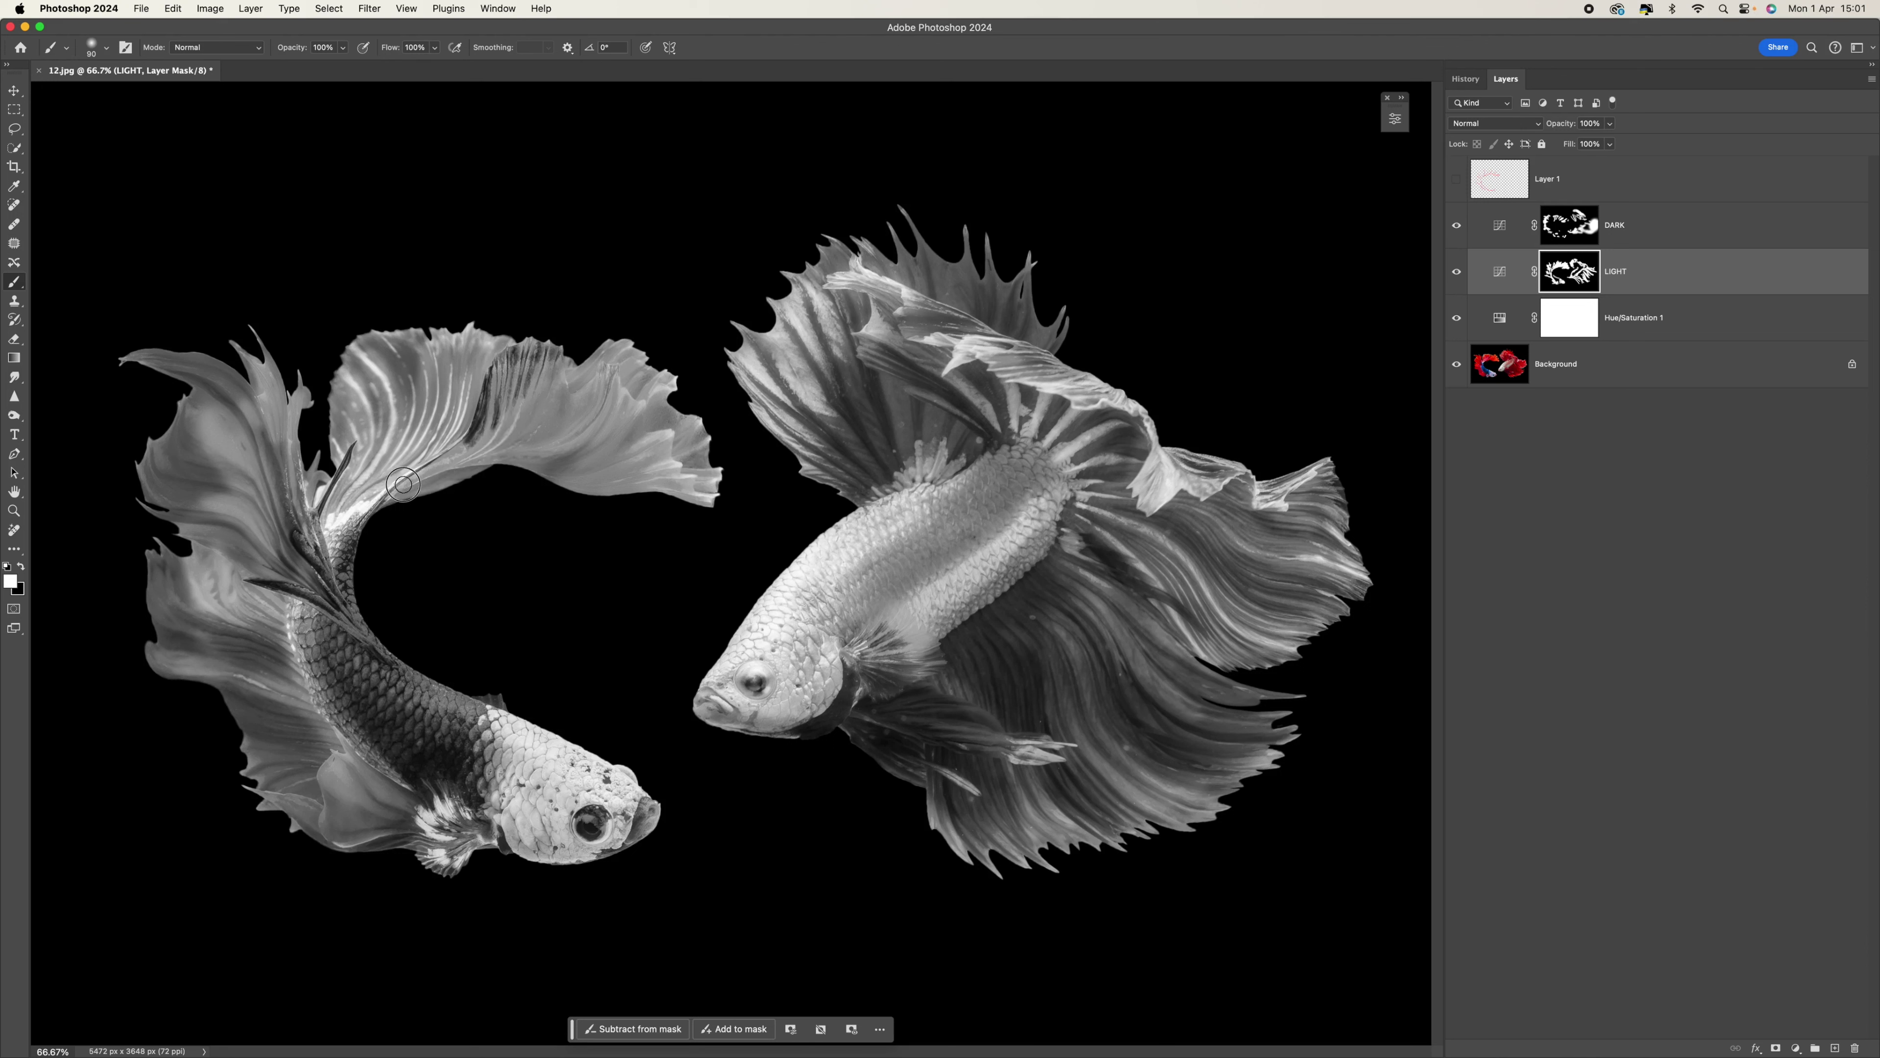
click(1453, 183)
click(1453, 183)
Show the annotation layer and draw red lines linking the left fish's tail to the right fish's front fins and along its upper fin ridge.
drag(1355, 565, 1251, 560)
click(1495, 168)
click(1454, 183)
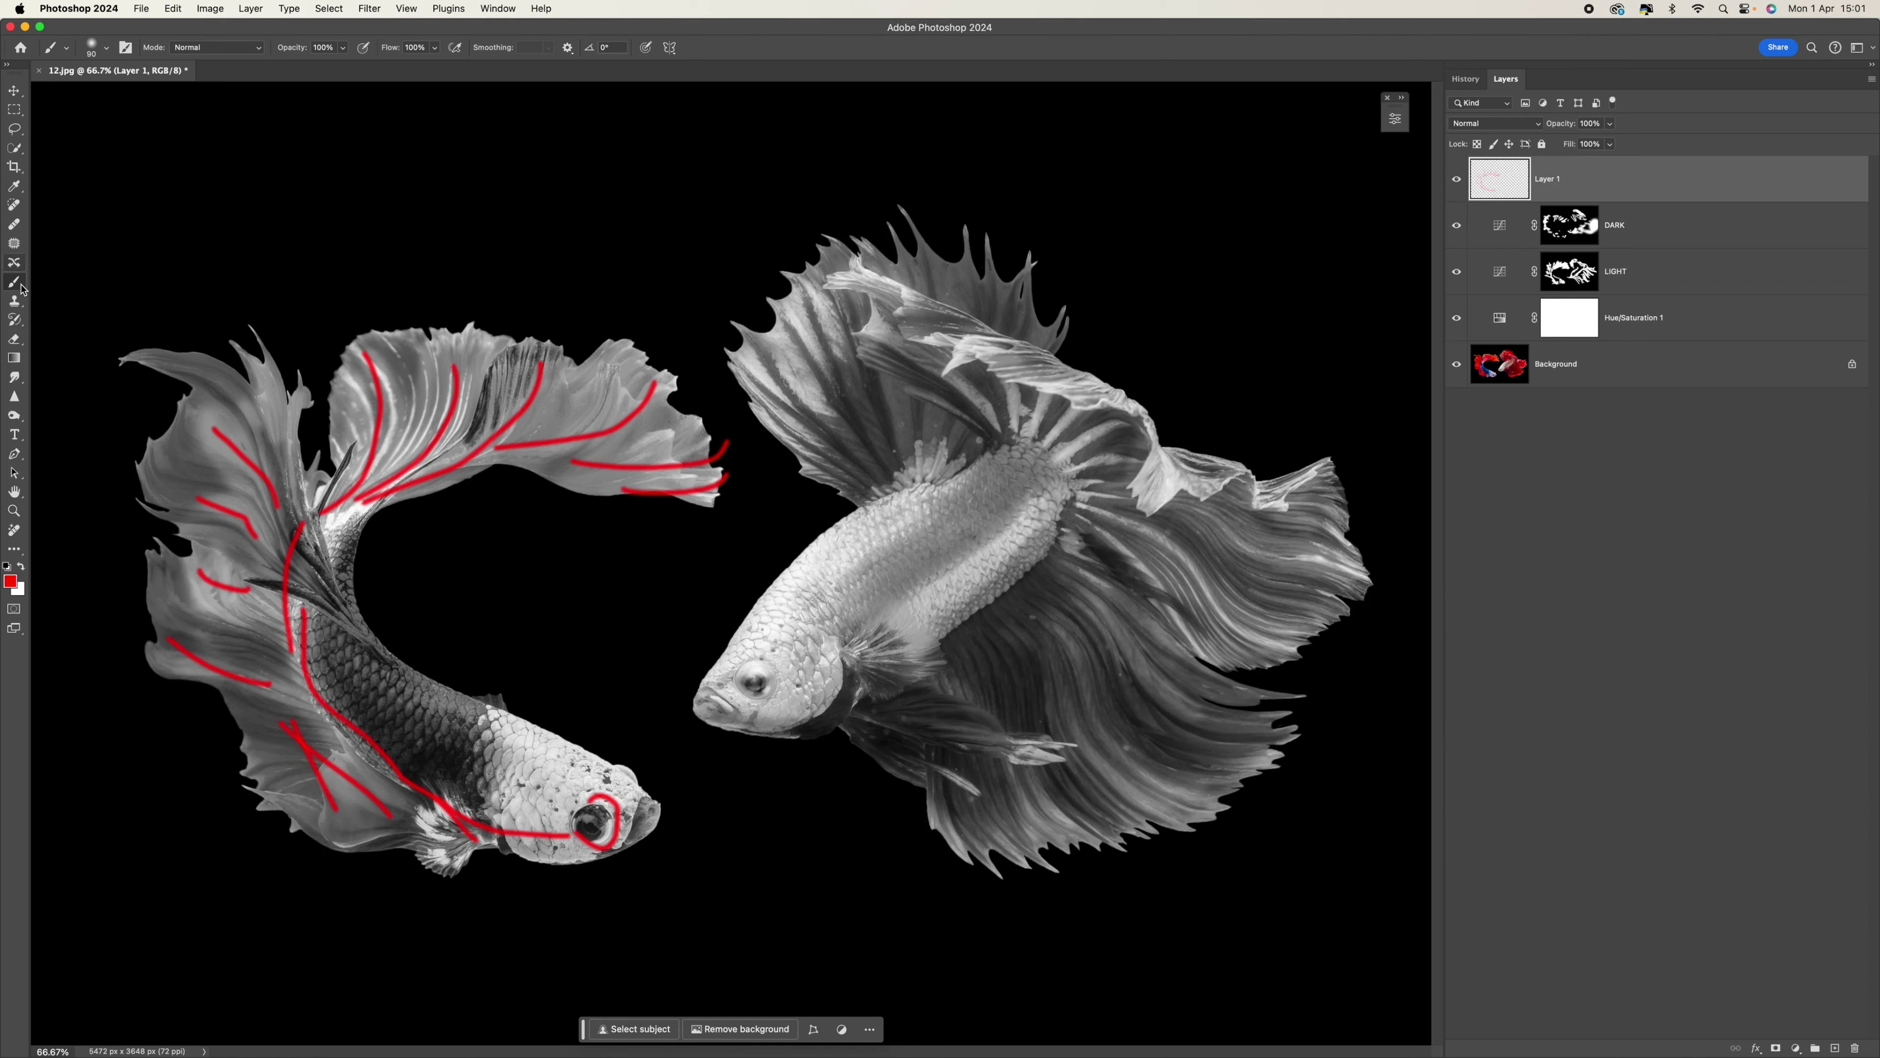
key(bracketleft)
key(bracketleft)
drag(667, 410, 824, 302)
key(bracketleft)
mouse_move(700, 445)
mouse_down()
mouse_move(812, 390)
mouse_move(770, 369)
mouse_move(853, 329)
mouse_move(985, 339)
mouse_move(1270, 494)
mouse_up()
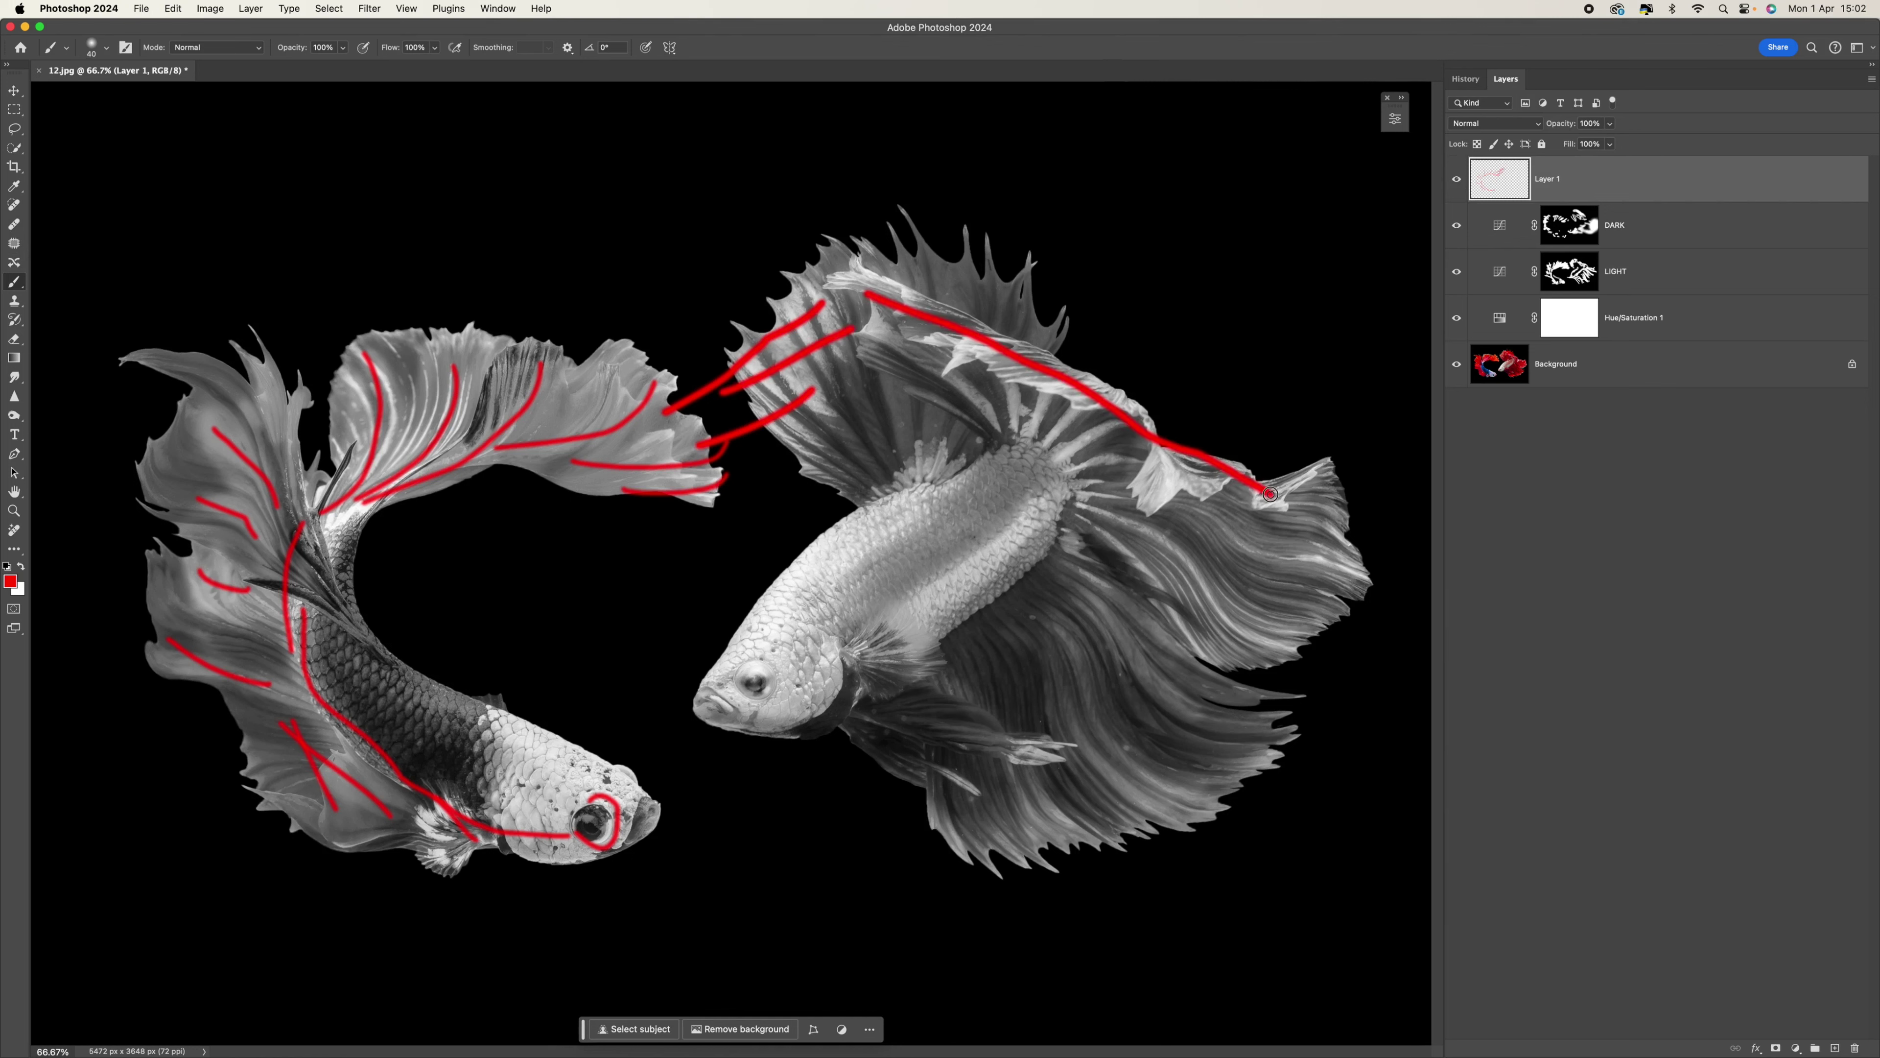
Draw red guide lines along the right fish's body and rear and lower fins, an arrow to the left fish's eye, and a line under its belly.
mouse_move(986, 338)
mouse_down()
mouse_move(1022, 373)
mouse_move(1026, 504)
mouse_move(846, 641)
mouse_up()
mouse_move(979, 364)
mouse_down()
mouse_move(956, 506)
mouse_move(741, 682)
mouse_up()
drag(1351, 578, 1069, 490)
mouse_move(1277, 633)
mouse_down()
mouse_move(1171, 550)
mouse_move(1047, 502)
mouse_up()
mouse_move(1246, 767)
mouse_down()
mouse_move(1145, 789)
mouse_move(1003, 619)
mouse_up()
drag(1006, 773, 1050, 831)
drag(920, 792, 1006, 846)
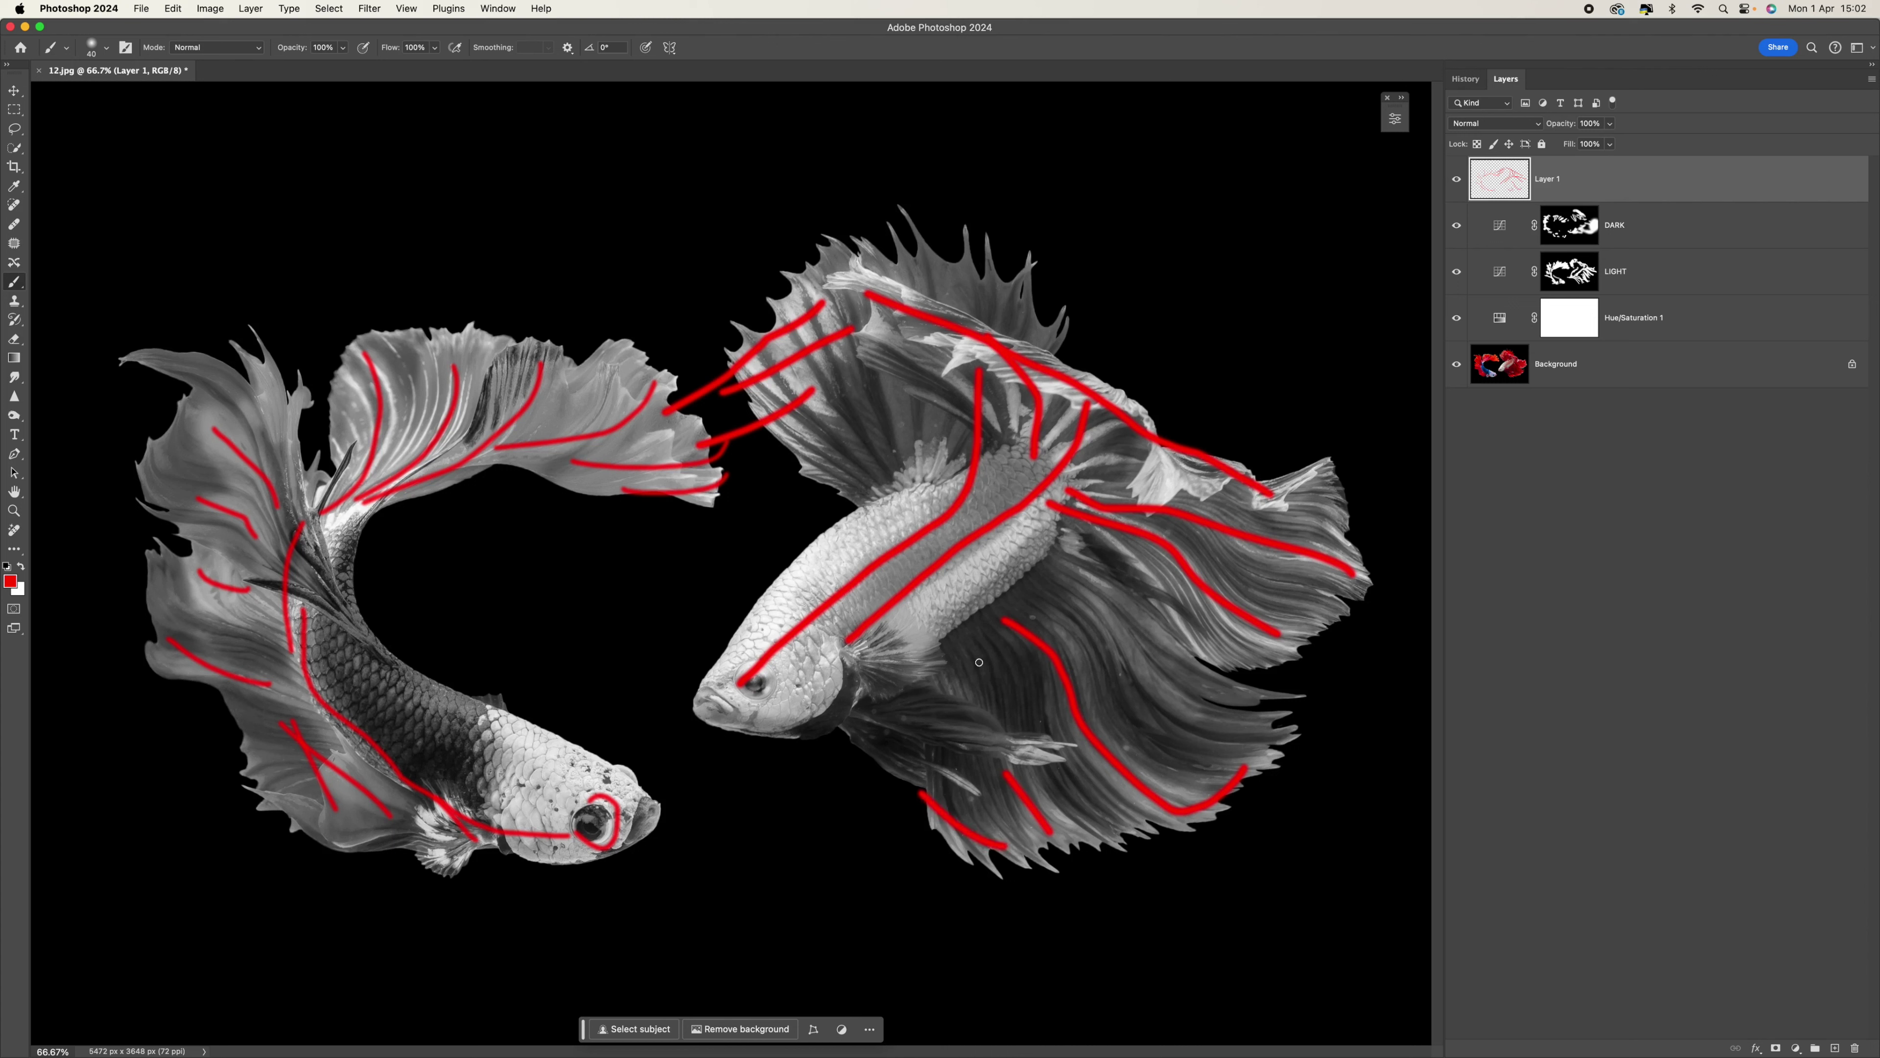
mouse_move(854, 649)
mouse_down()
mouse_move(636, 806)
mouse_move(655, 813)
mouse_up()
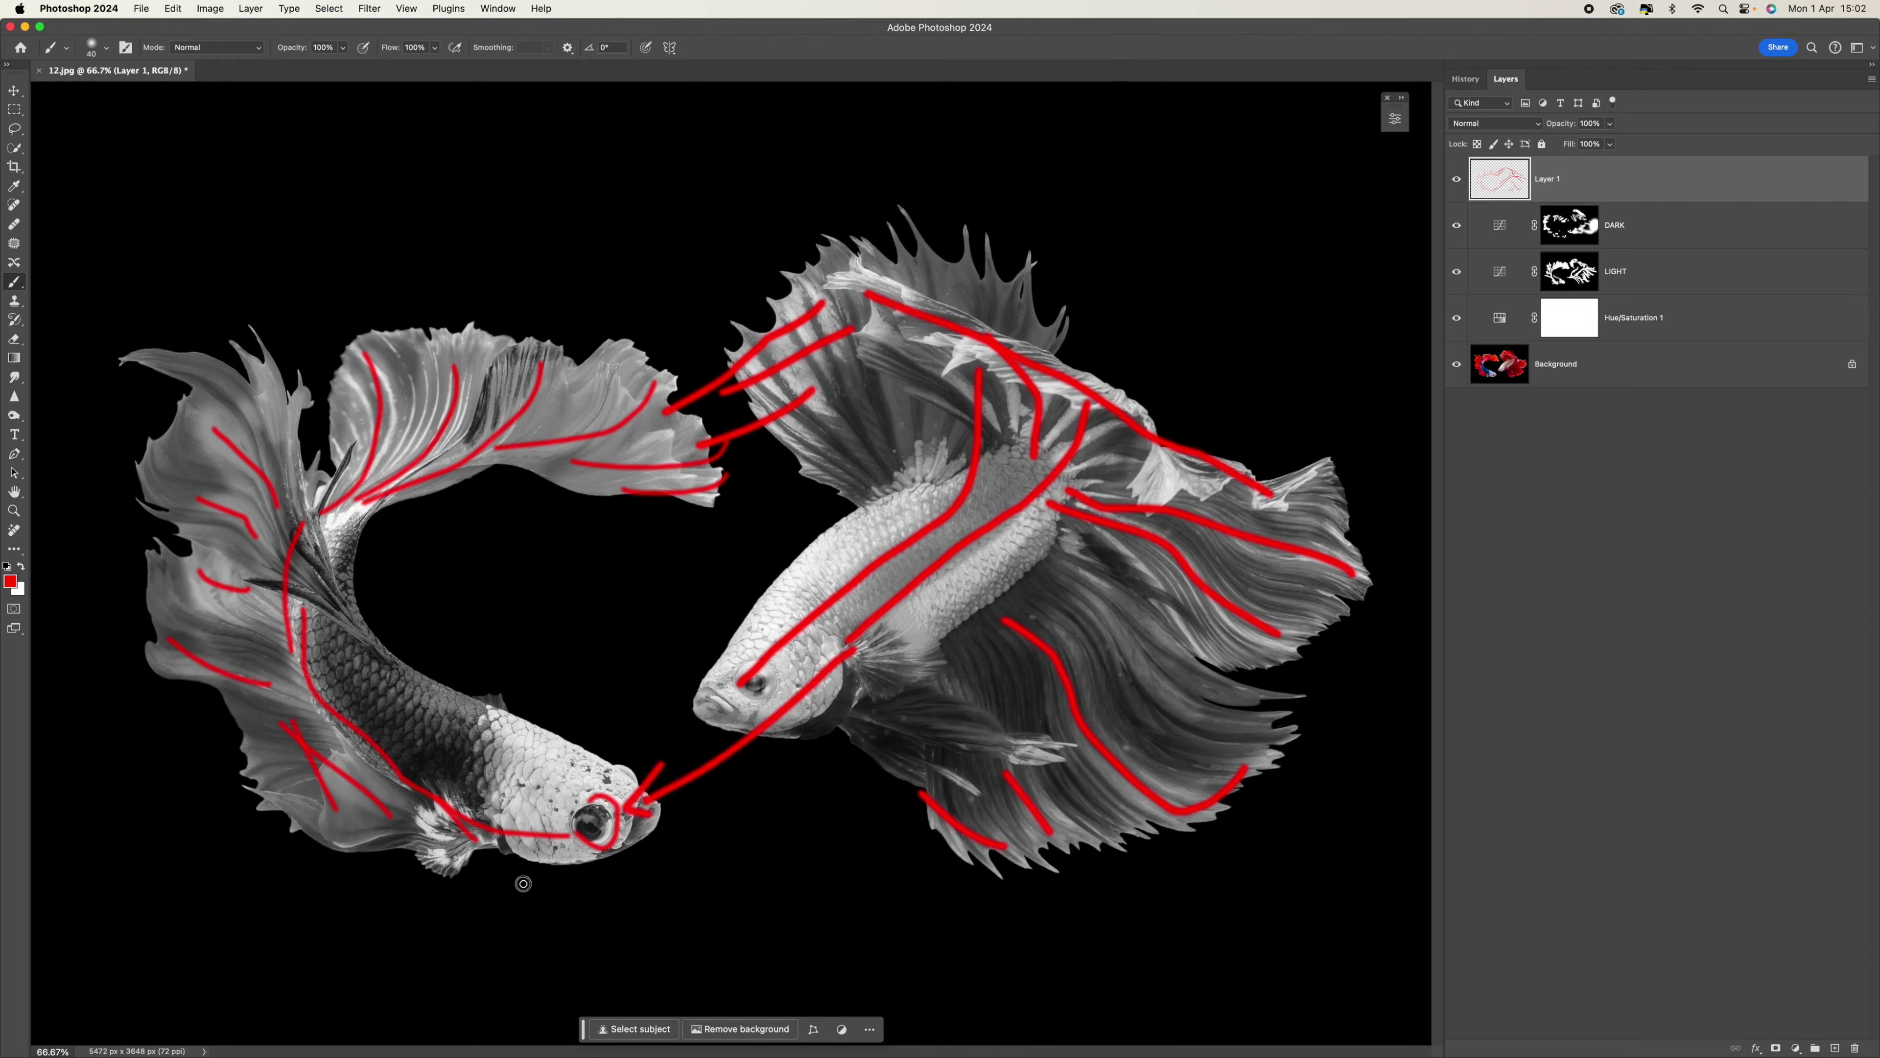
drag(531, 886, 322, 730)
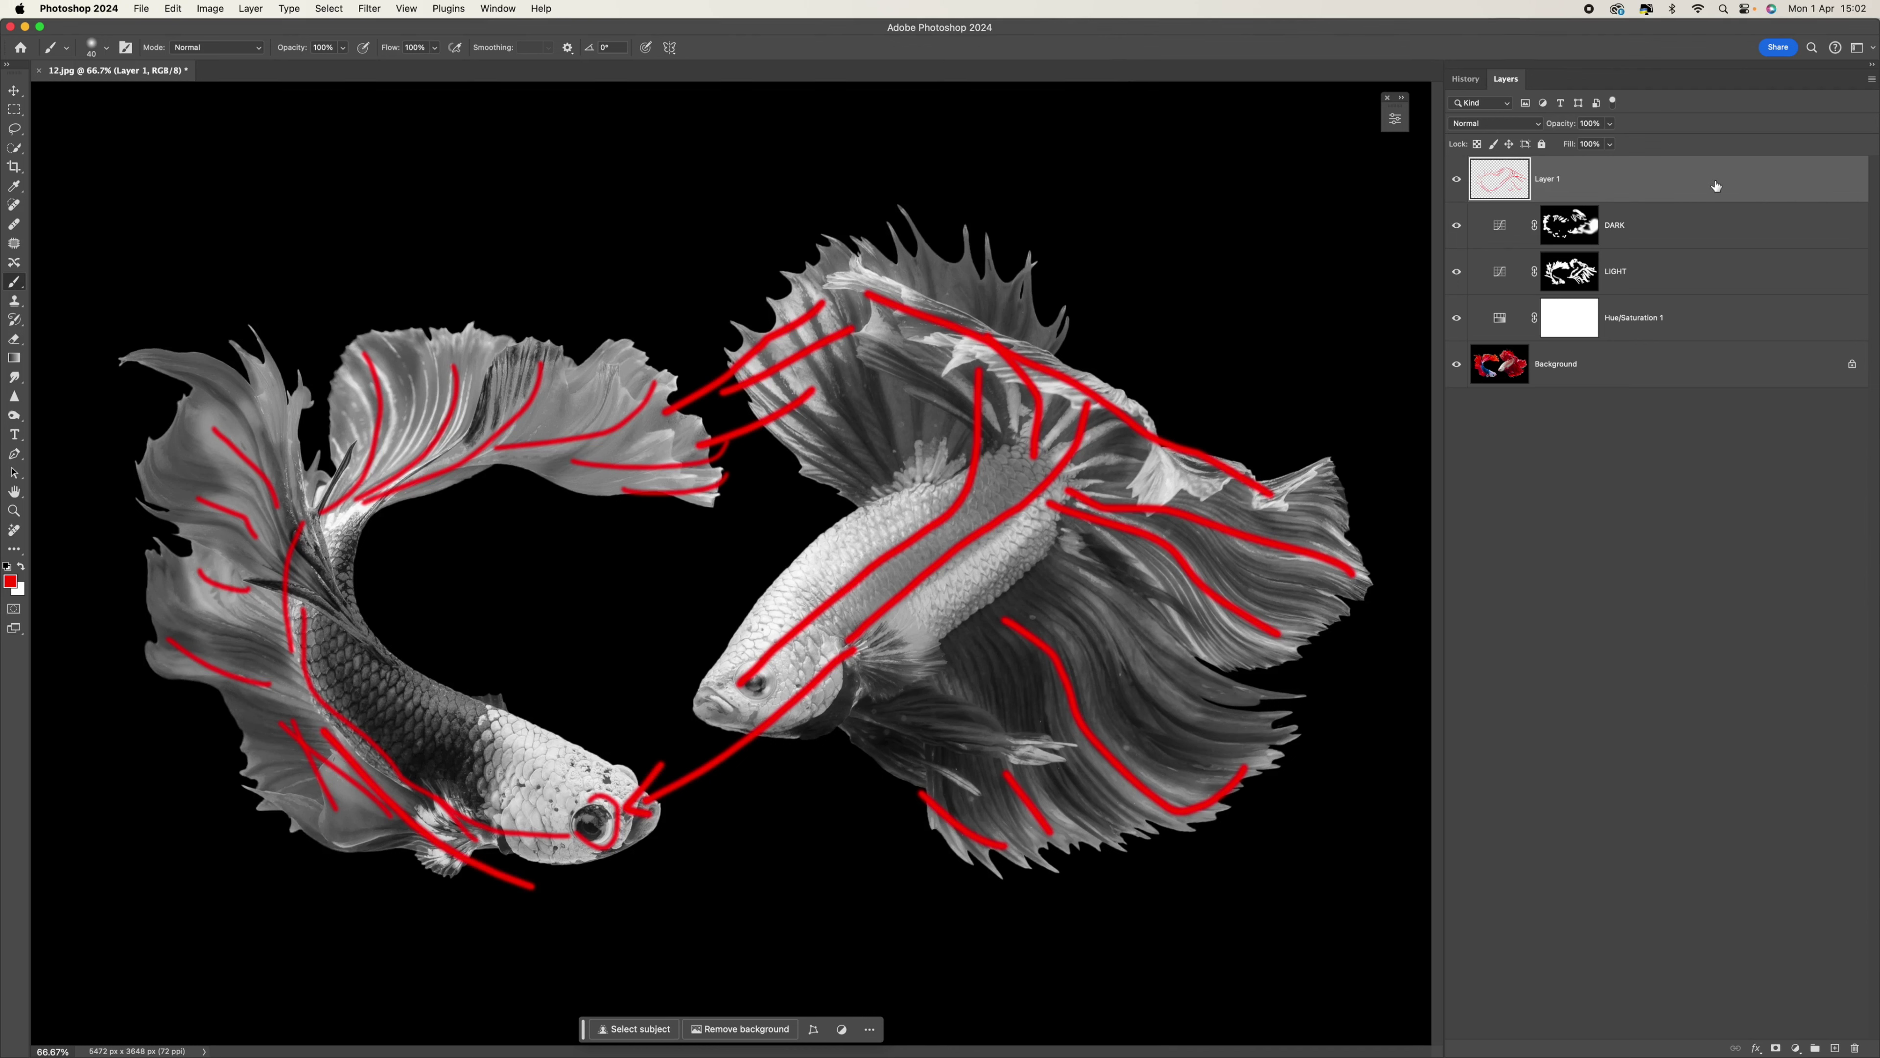
Delete the annotation layer holding the red guide lines.
key(Delete)
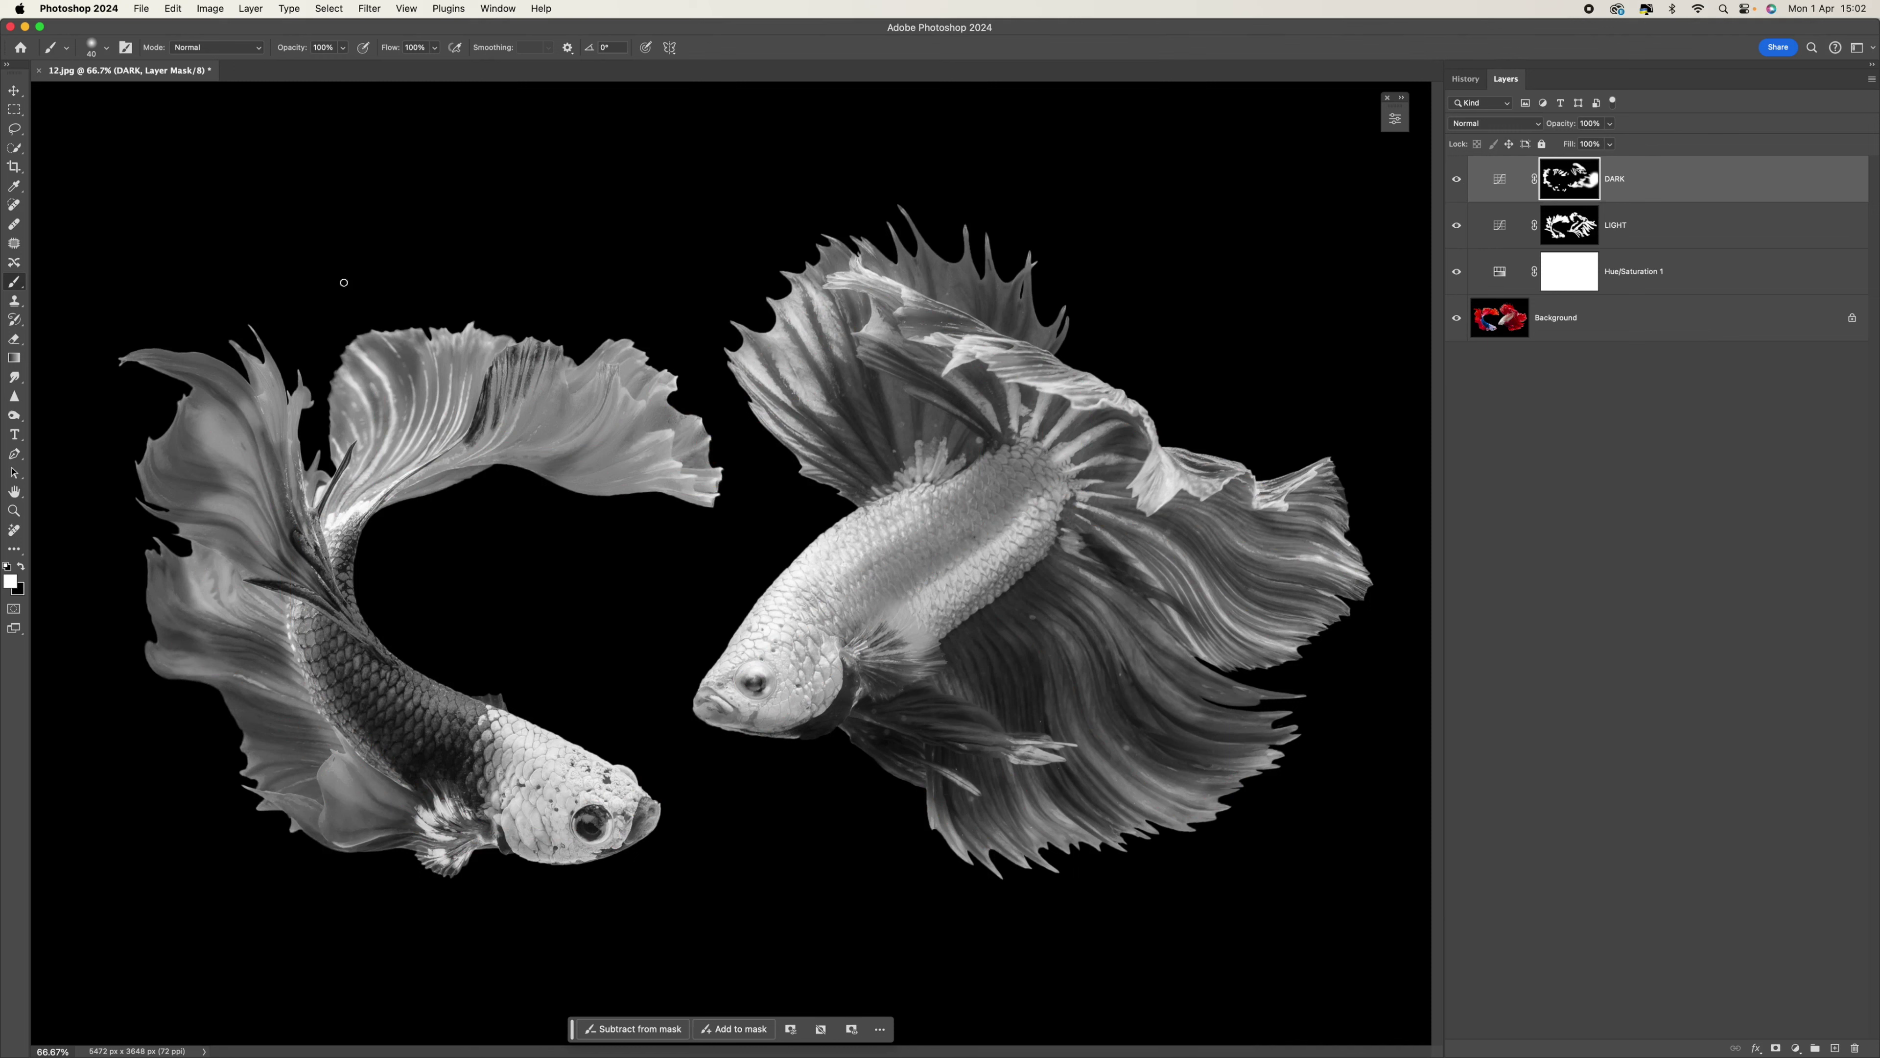
click(1688, 230)
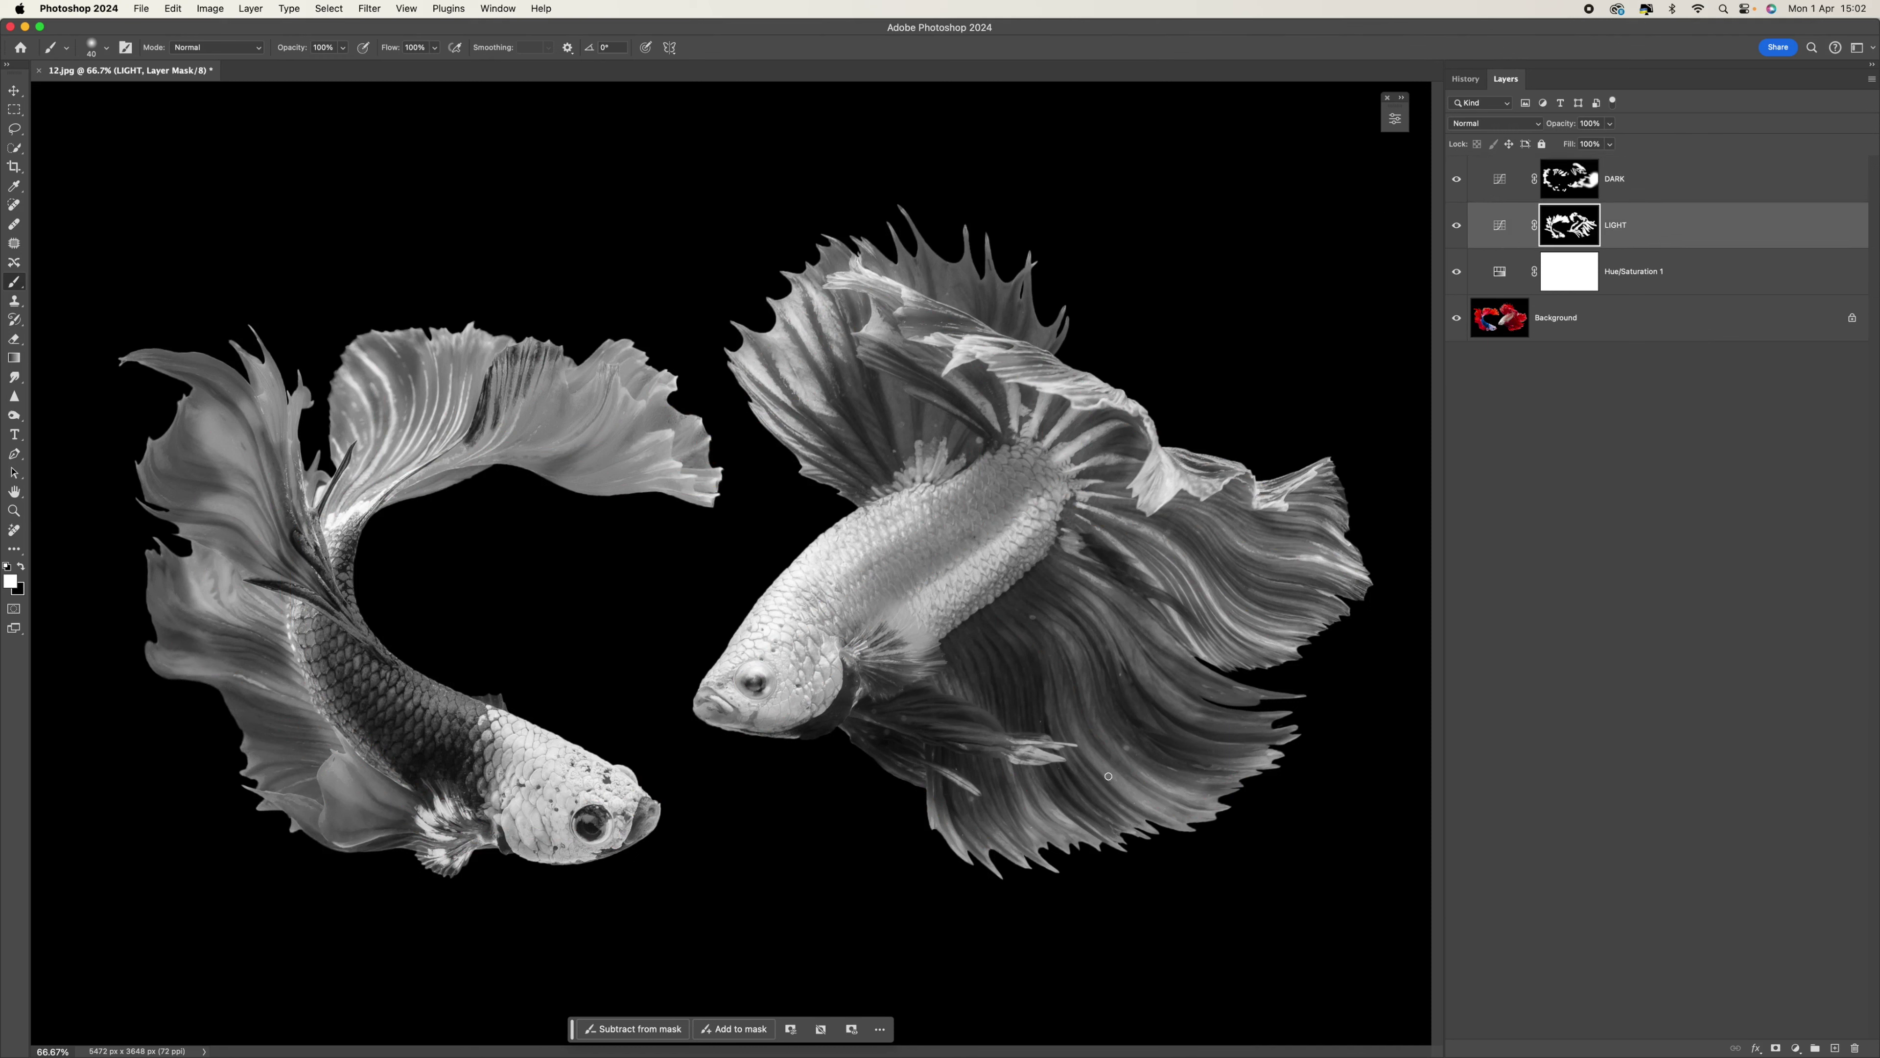
Return to the DARK mask, enlarge the brush to 175 and darken the outer edges of the right fish's lower and rear fins.
click(1628, 188)
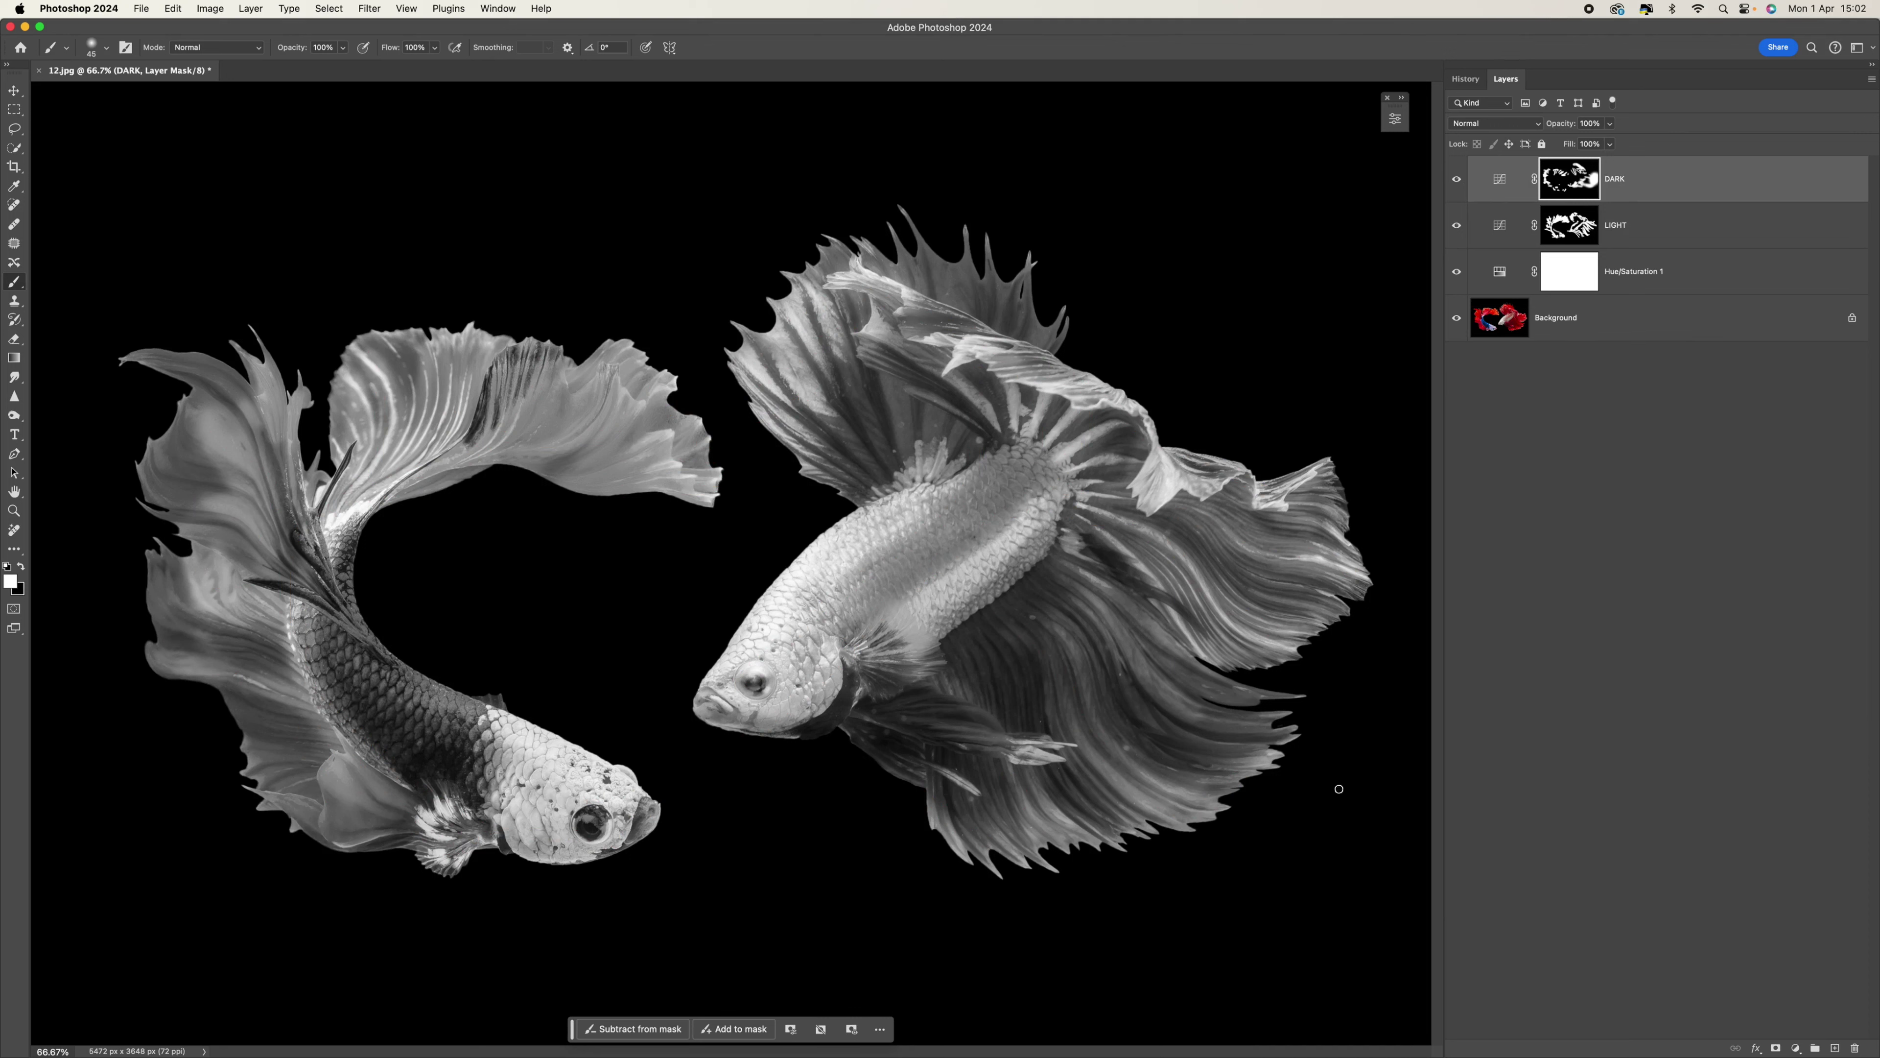
key(bracketright)
key(bracketright)
key(bracketright)
key(bracketright)
key(bracketright)
mouse_move(1217, 791)
mouse_down()
mouse_move(1169, 808)
mouse_move(1214, 816)
mouse_move(1161, 856)
mouse_move(1172, 825)
mouse_move(1031, 864)
mouse_move(1147, 834)
mouse_move(1276, 757)
mouse_move(1338, 627)
mouse_up()
key(bracketright)
key(bracketright)
key(bracketright)
key(bracketright)
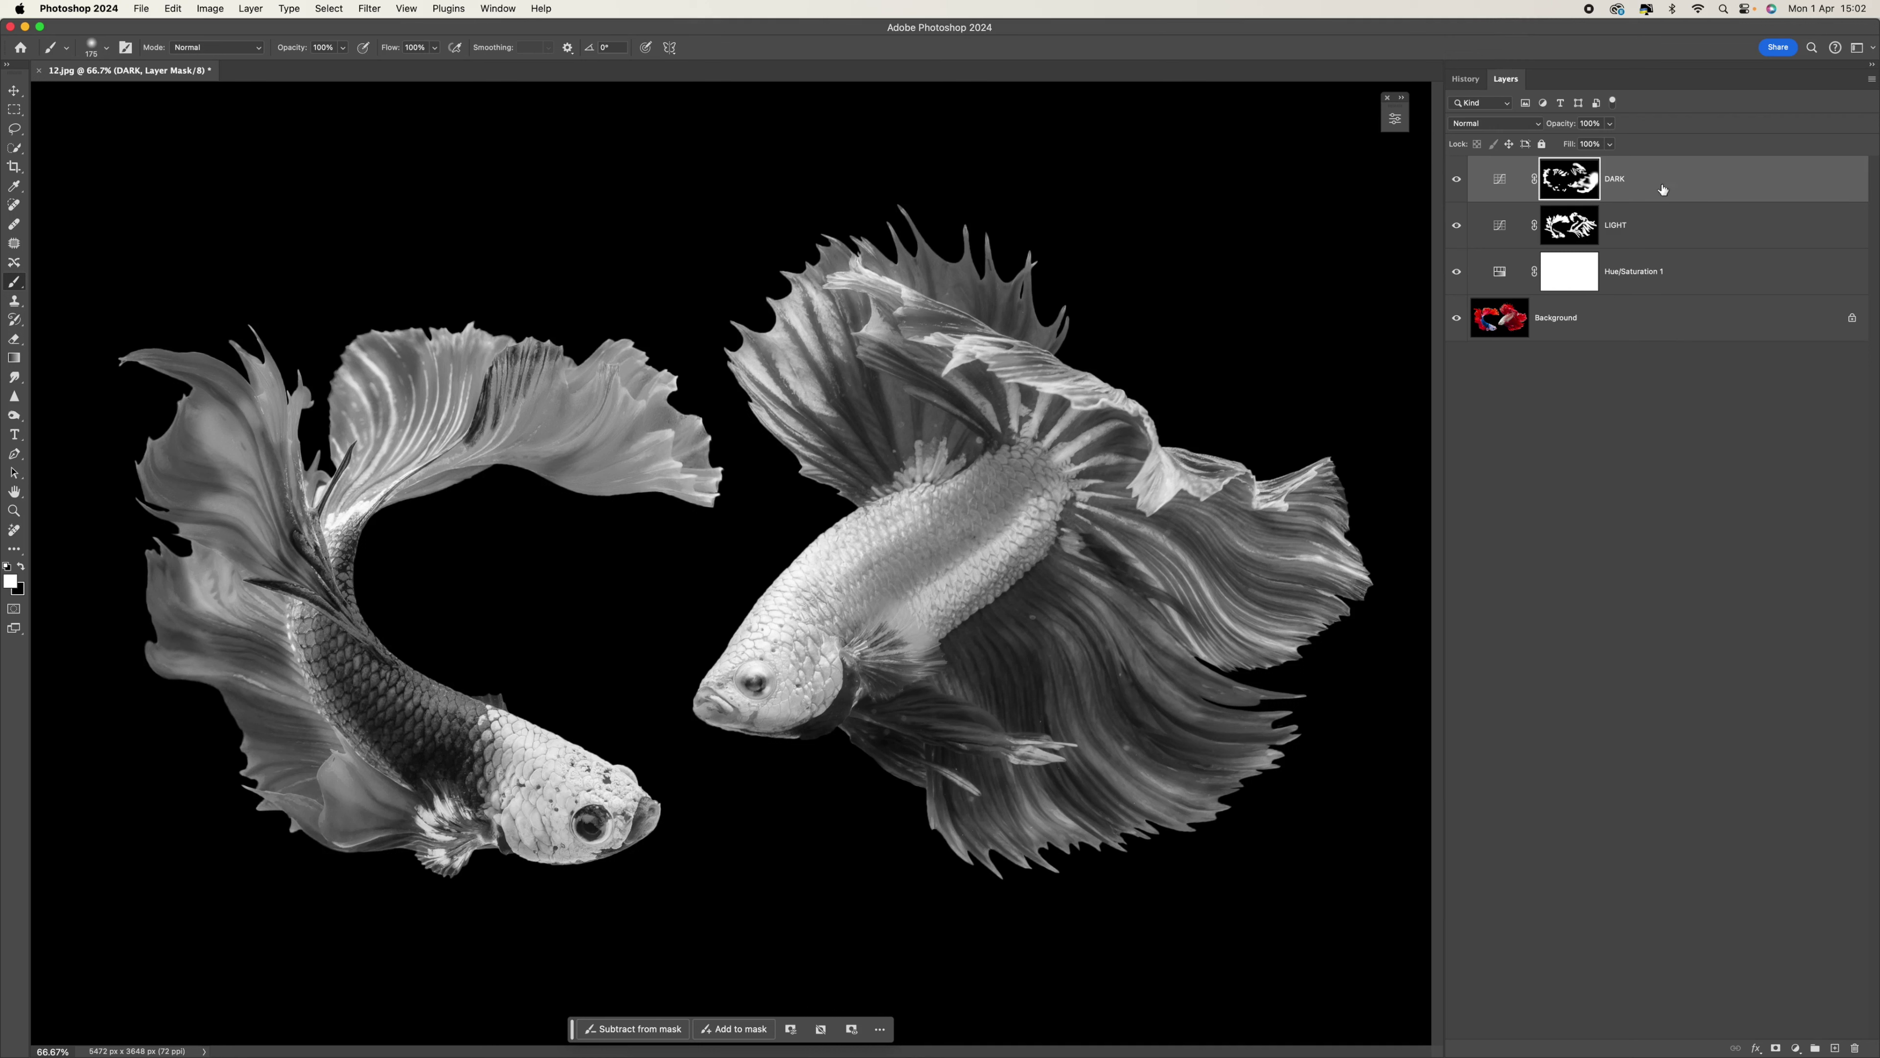
Group the DARK and LIGHT Curves layers together.
shift+click(1671, 231)
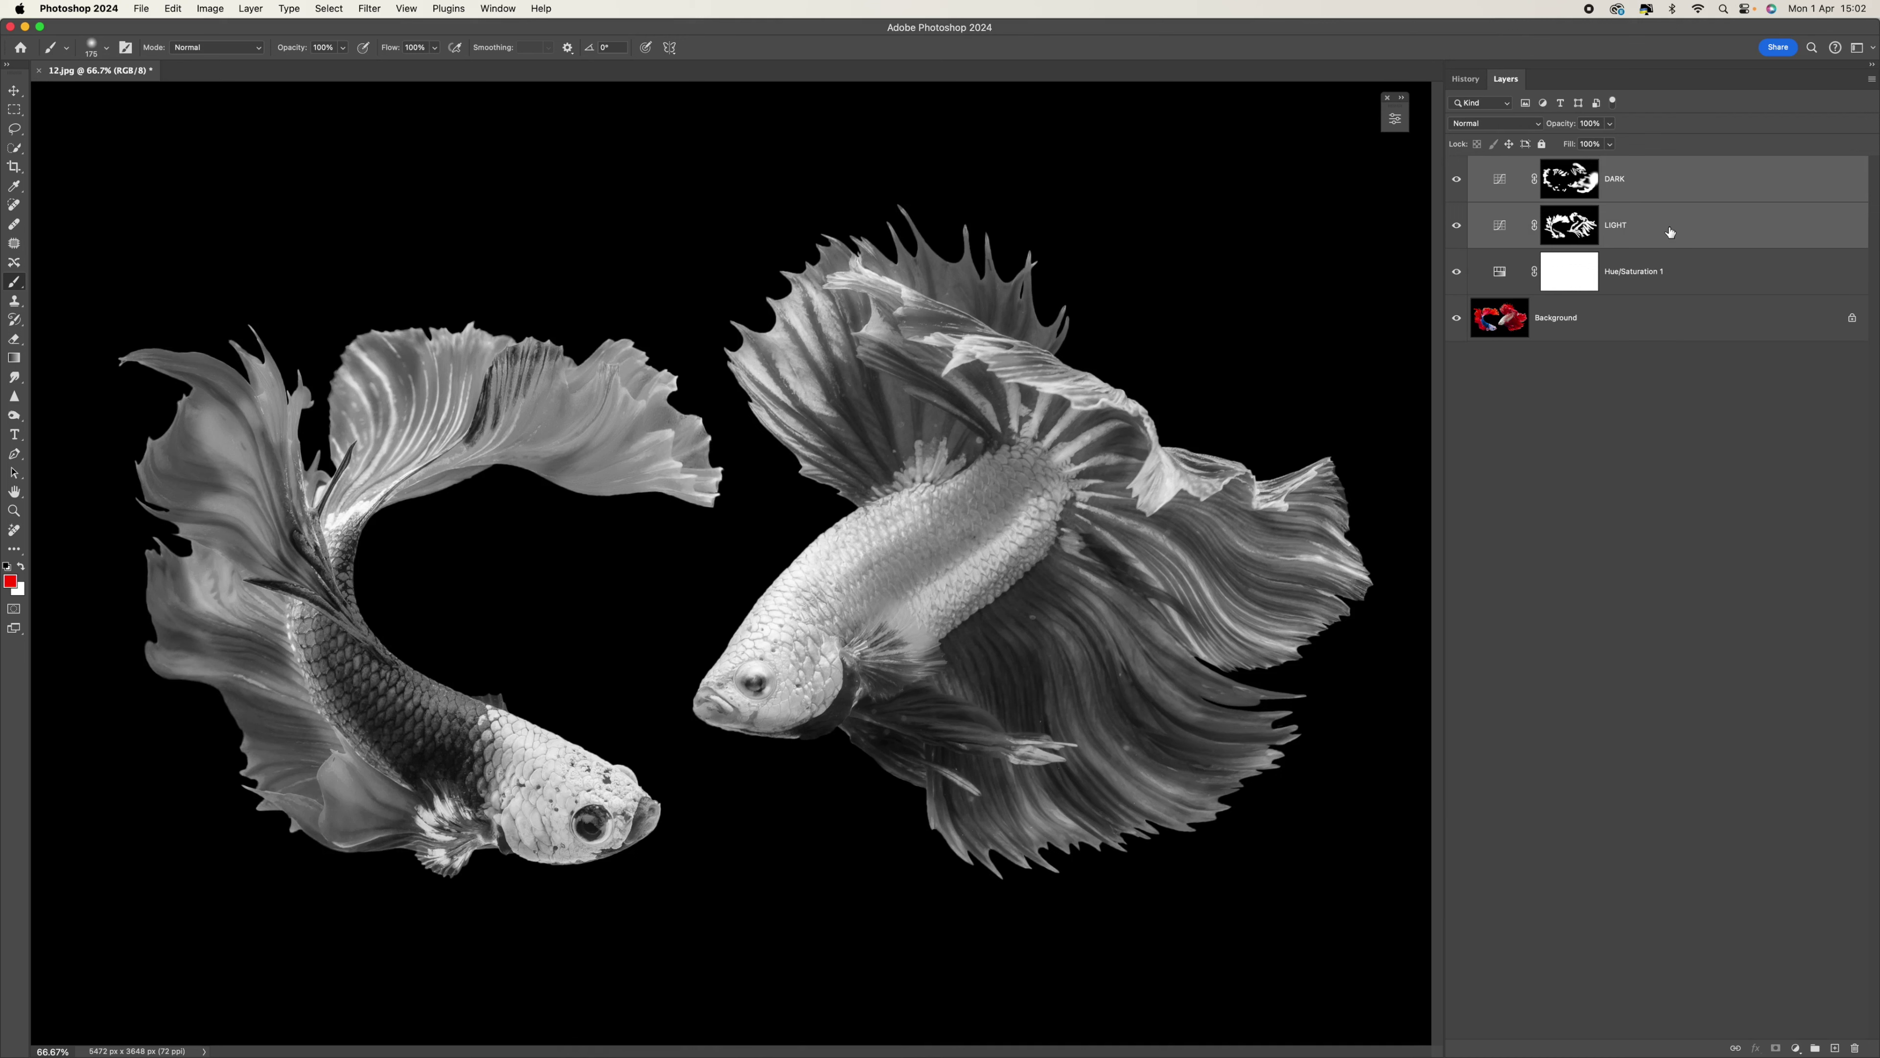
key(super+g)
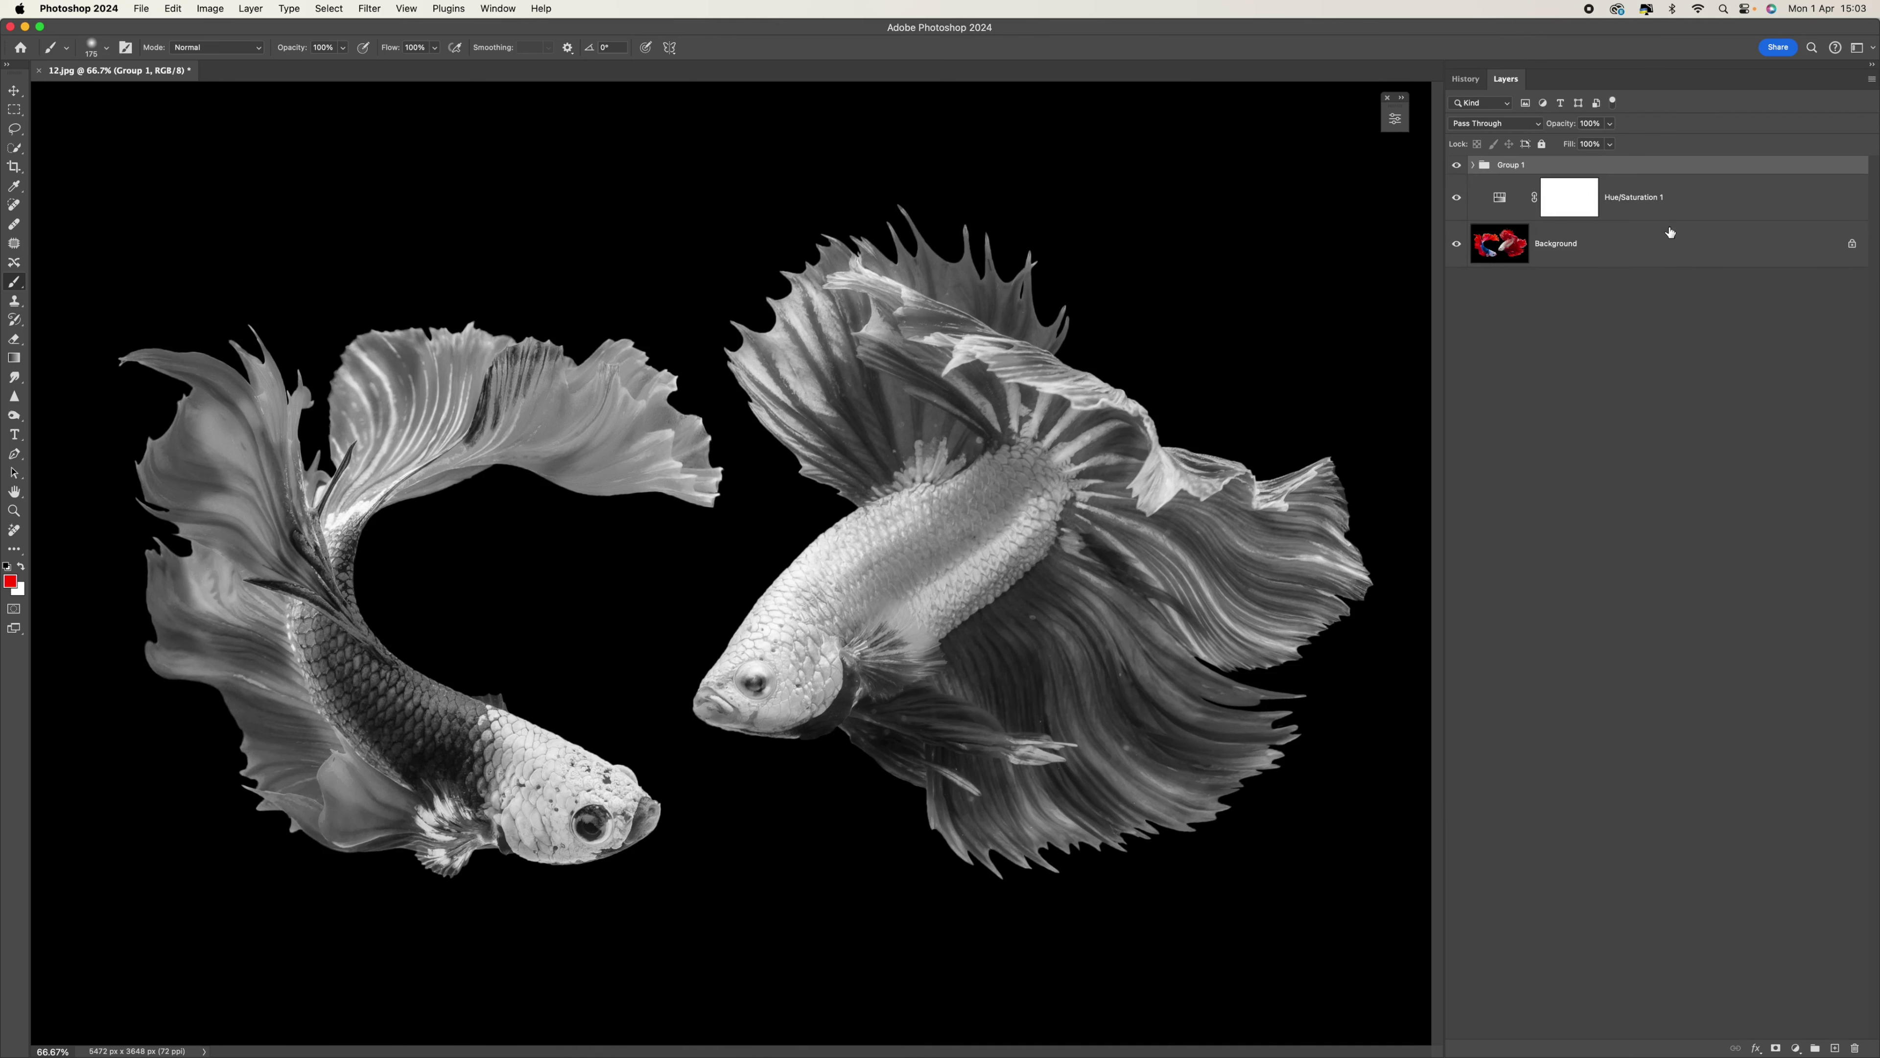
Compare the black and white image with and without the dodge and burn group.
click(1456, 167)
click(1456, 167)
click(1457, 169)
click(1456, 169)
click(1456, 169)
click(1457, 169)
click(1456, 169)
click(1456, 169)
Hide the dodge and burn group and delete the Hue/Saturation layer to restore the image's colour.
click(1703, 214)
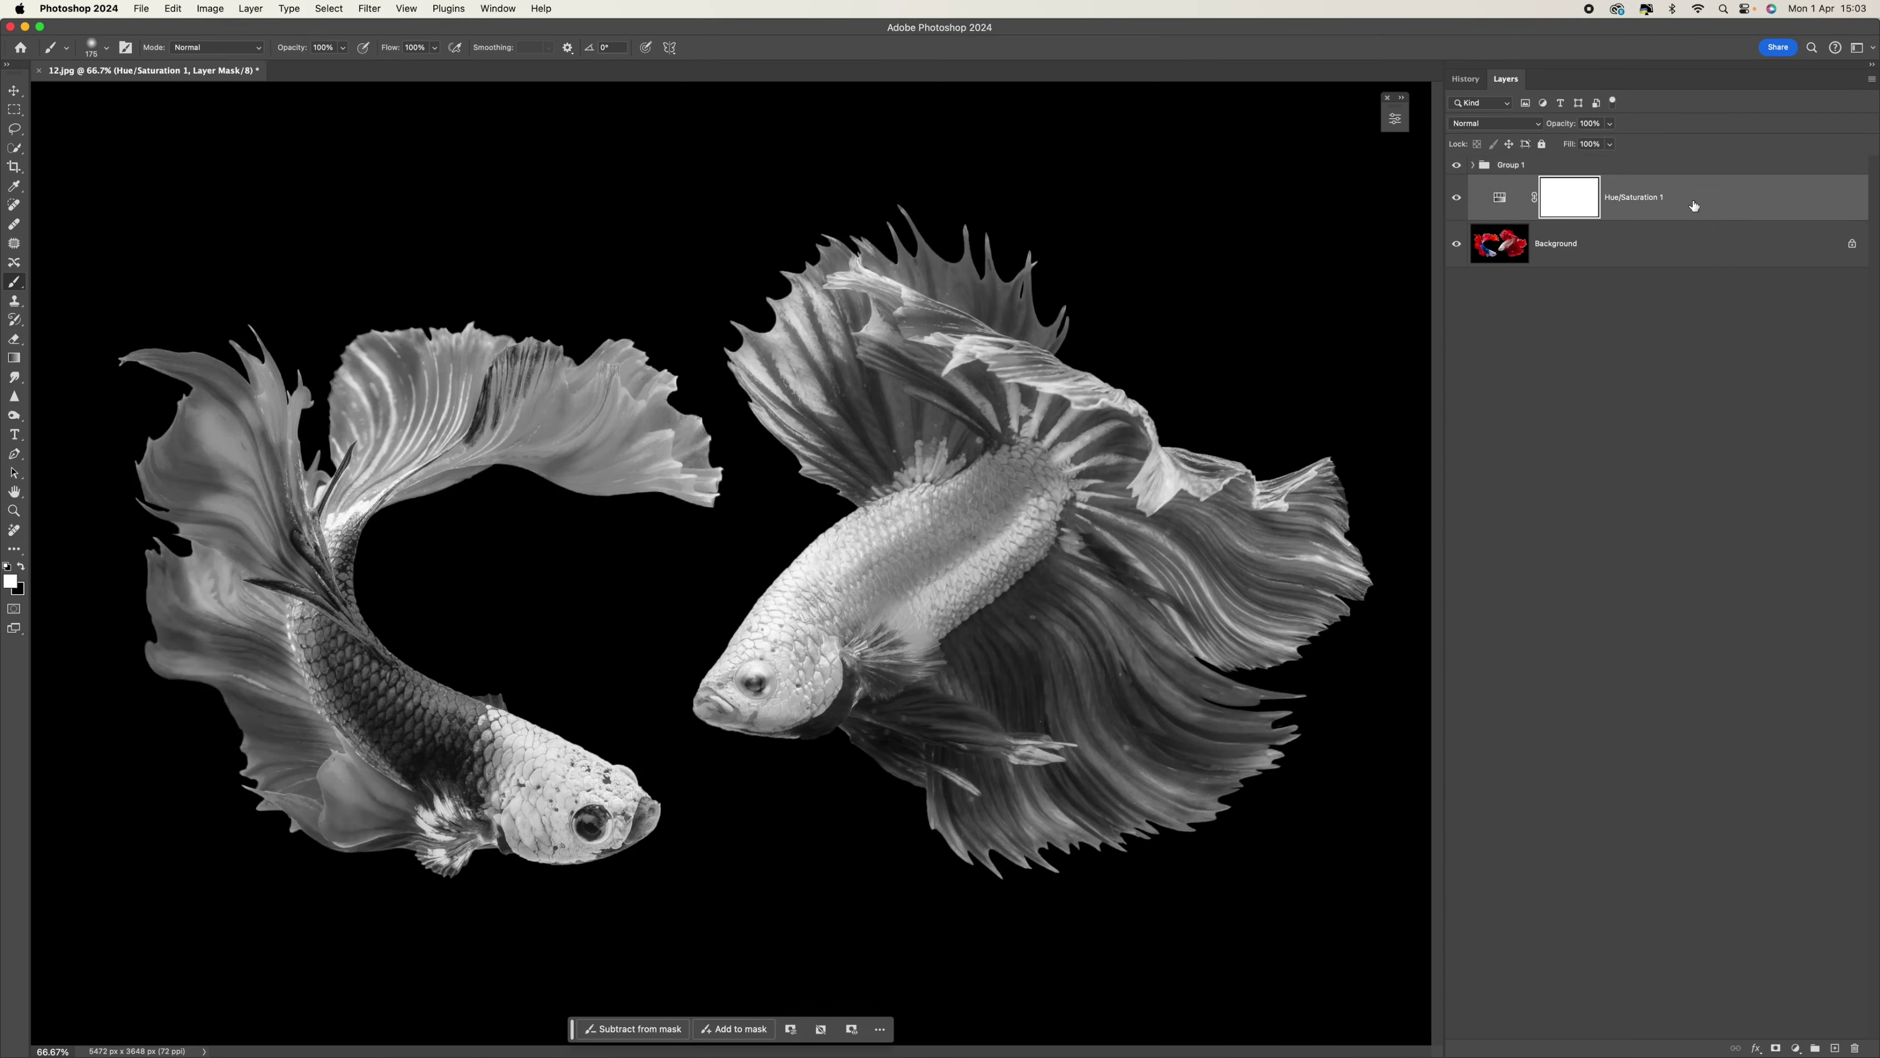
click(1456, 198)
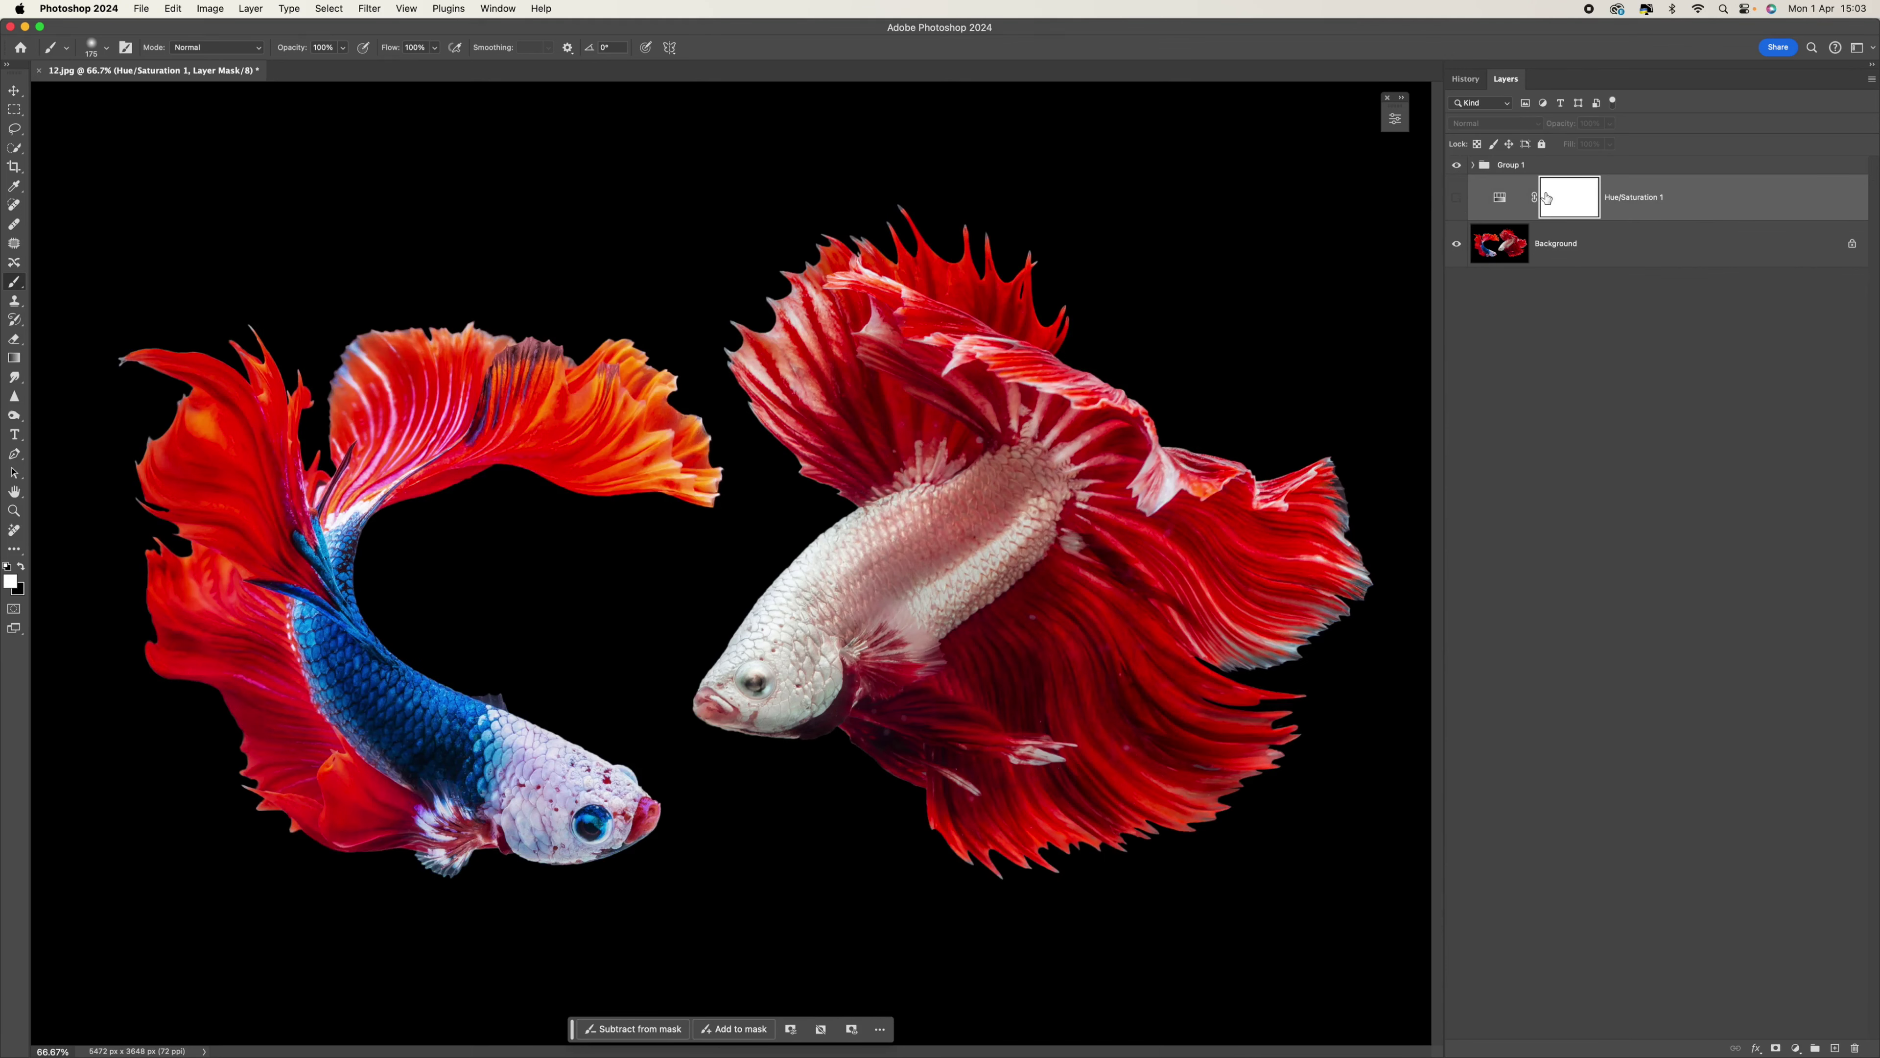
click(1457, 164)
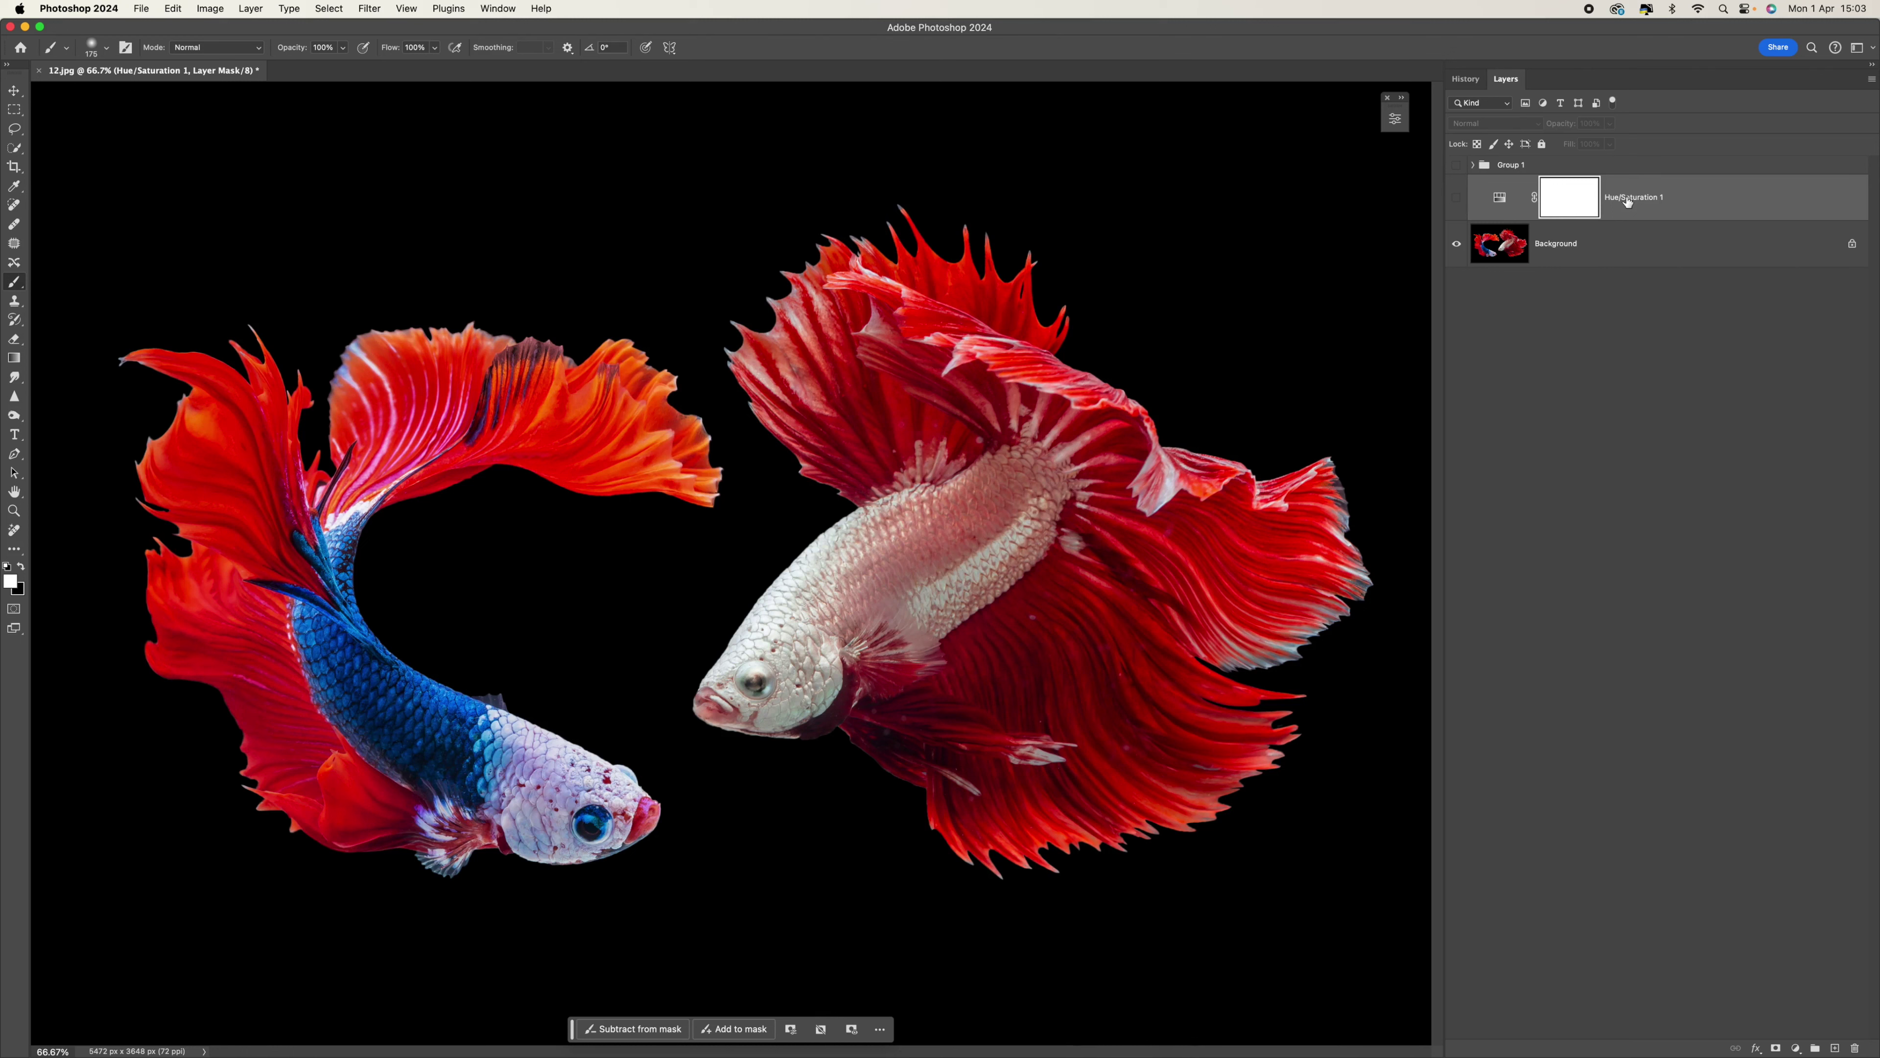
key(BackSpace)
key(BackSpace)
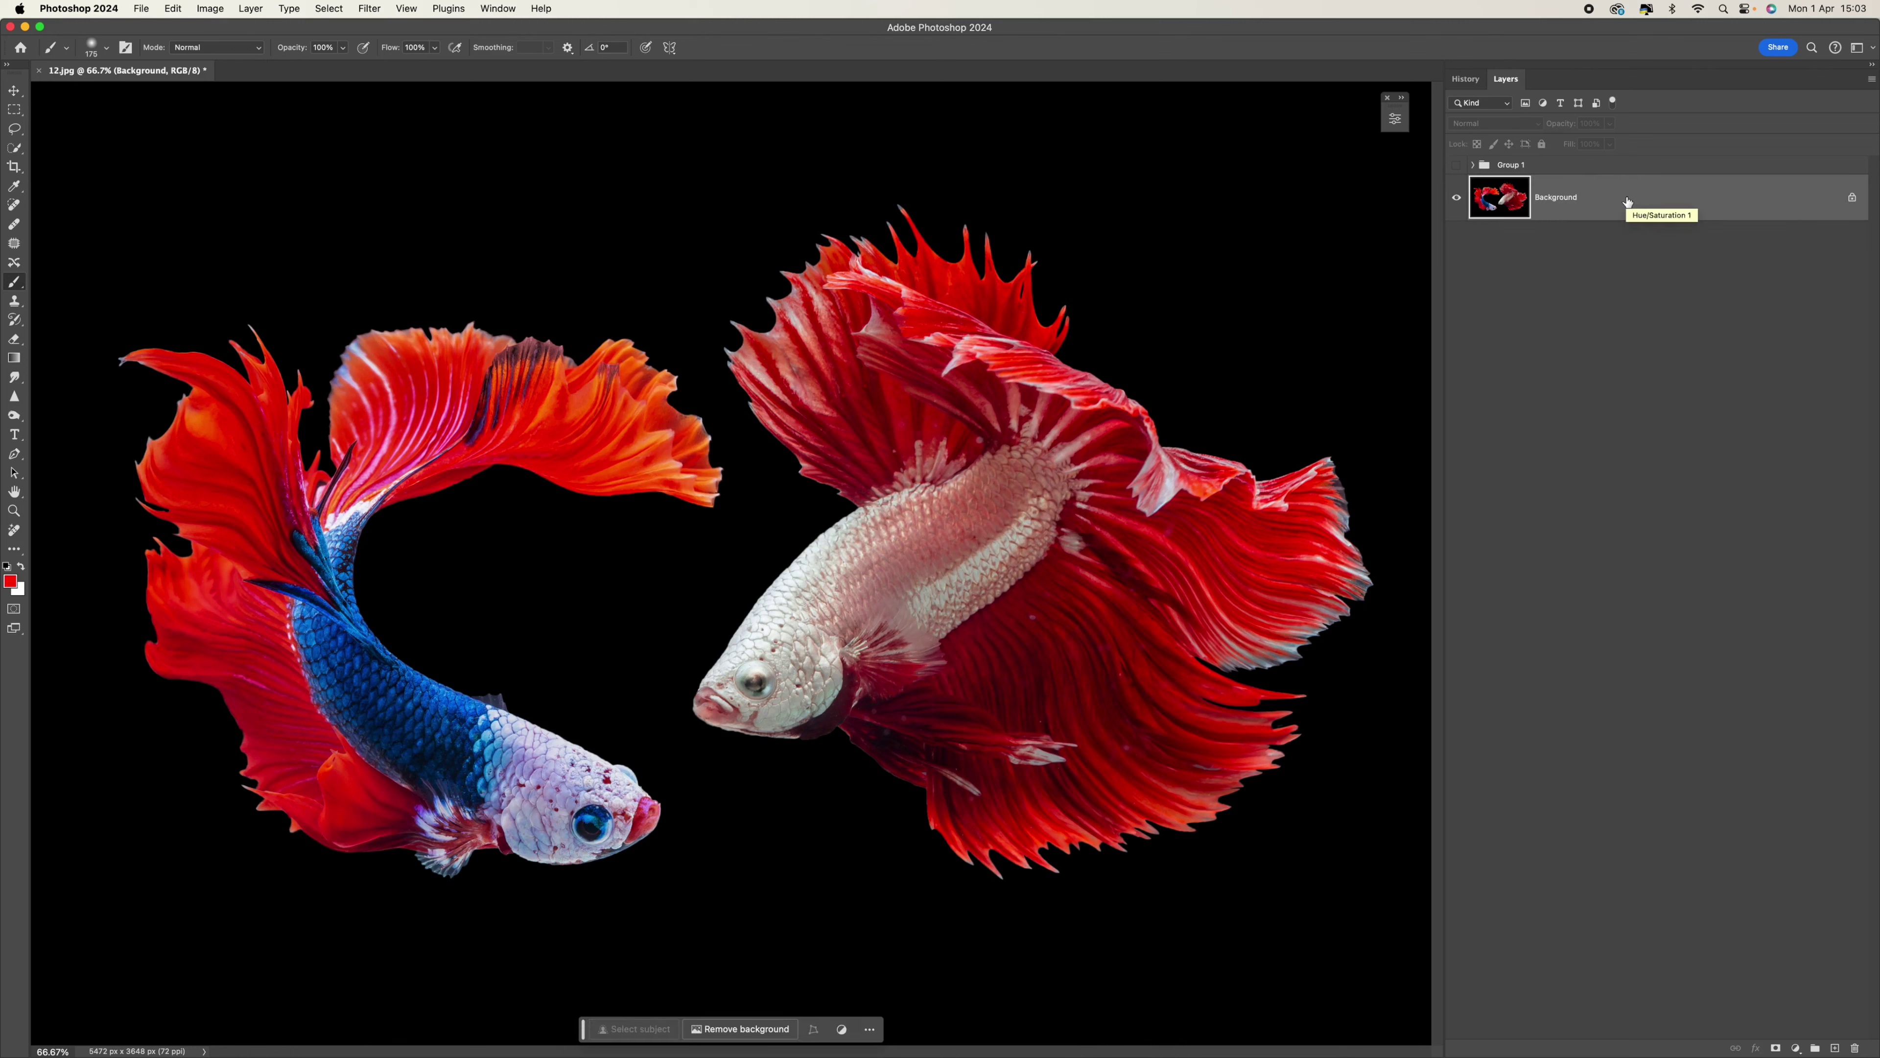
Show the dodge and burn group again and compare the colour image with and without it.
click(1456, 169)
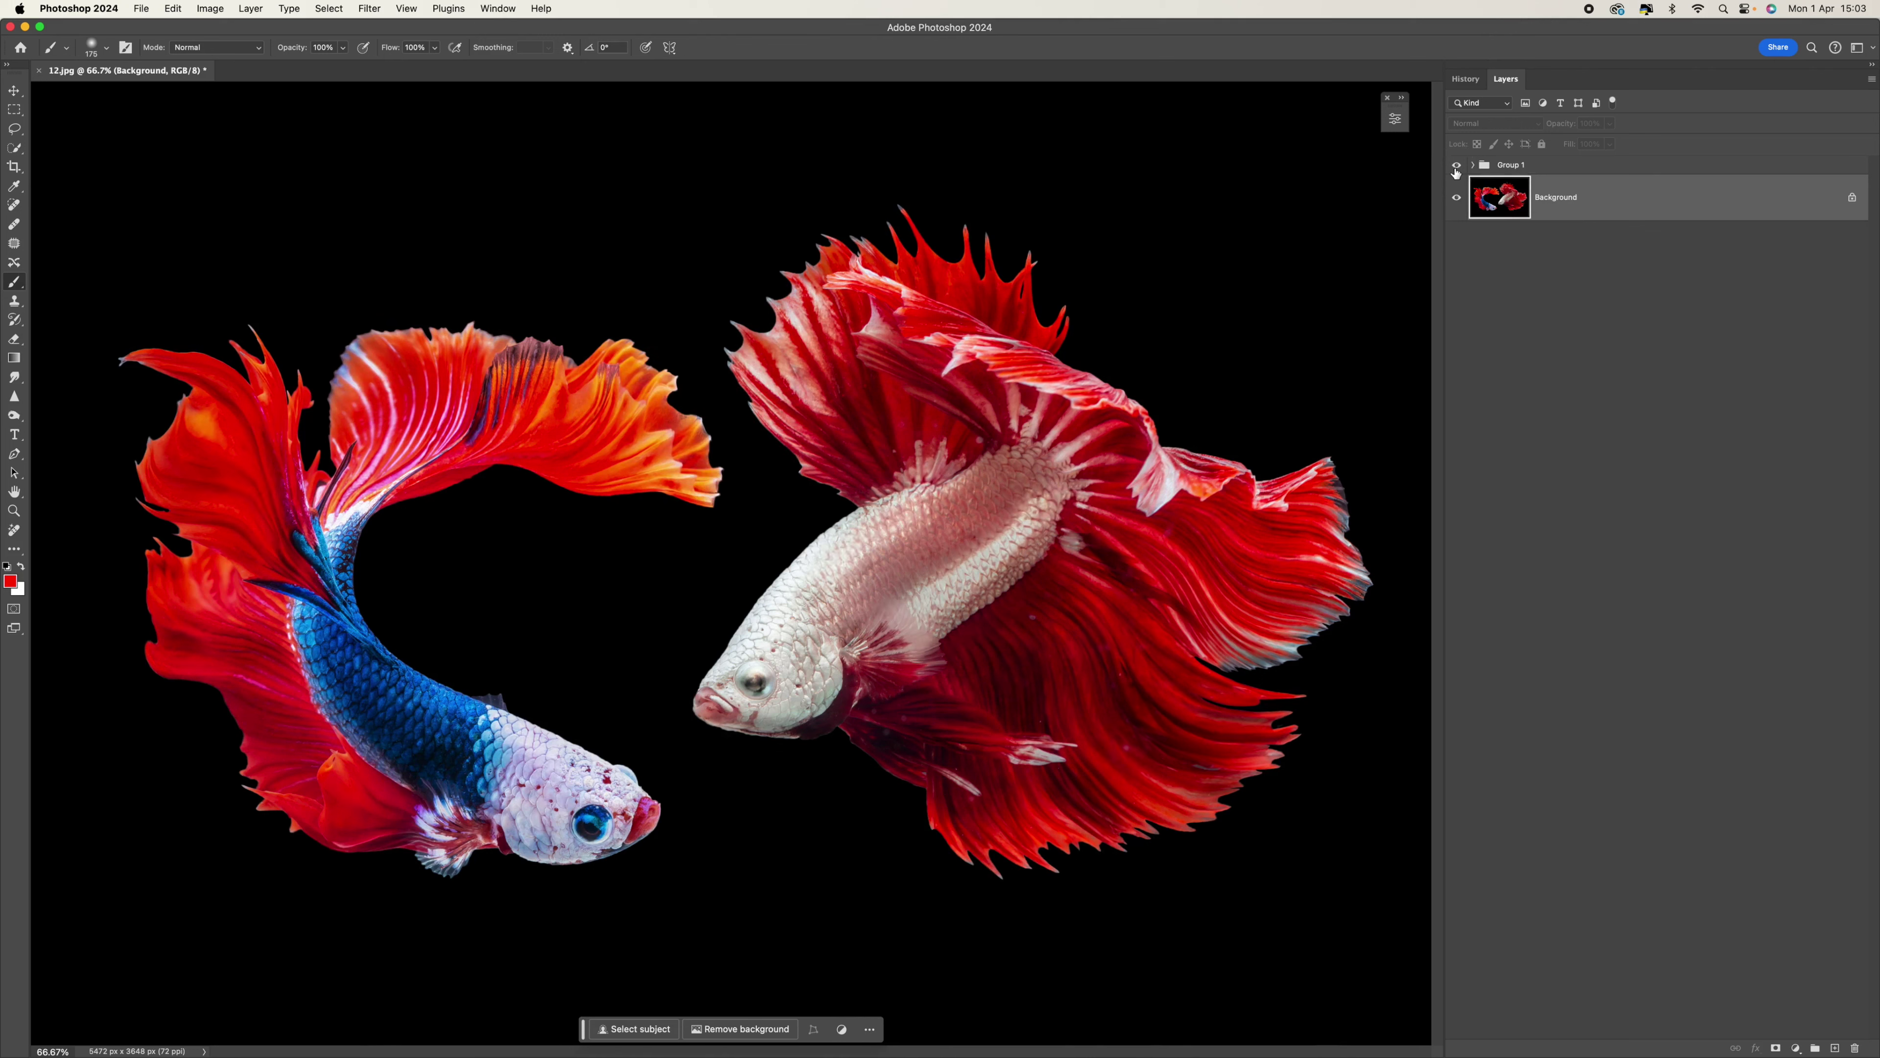
click(1455, 171)
click(1455, 171)
click(1456, 171)
click(1456, 171)
click(1455, 171)
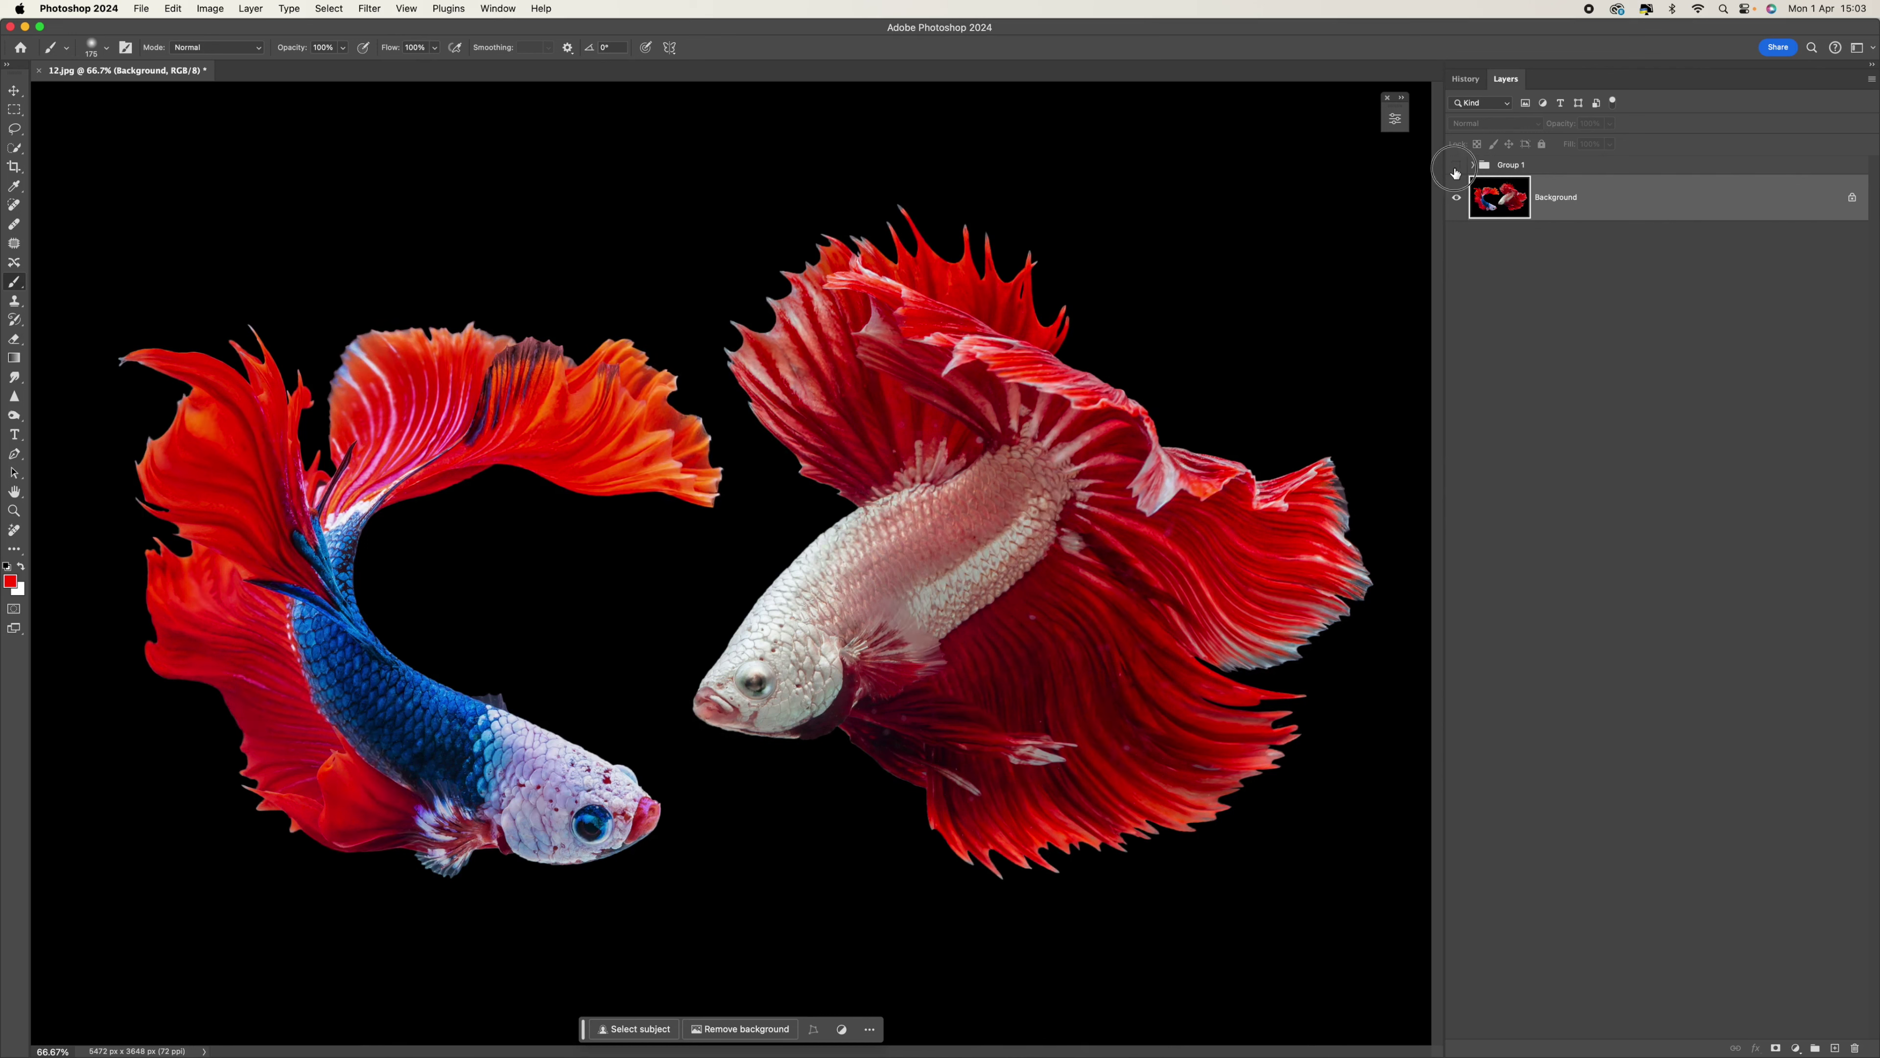
click(1456, 171)
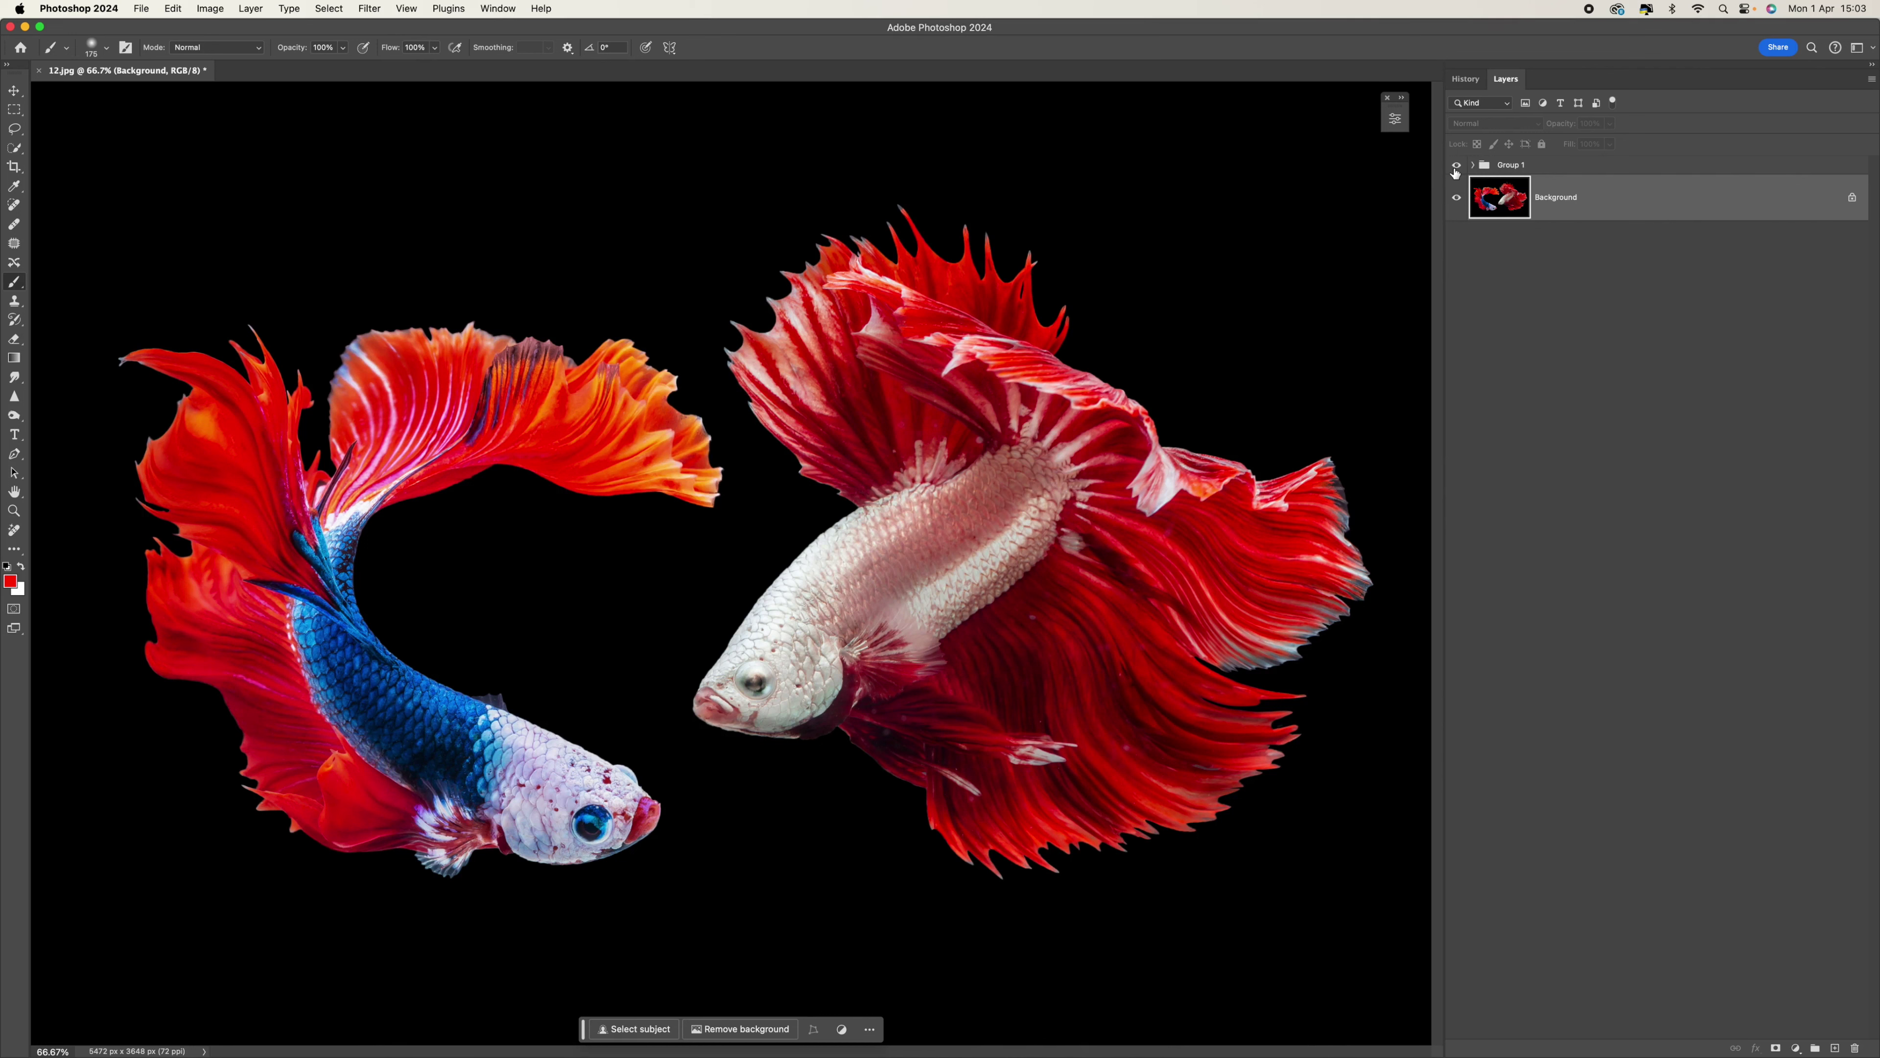
click(1455, 171)
click(1456, 171)
click(1455, 171)
click(1455, 171)
click(1456, 171)
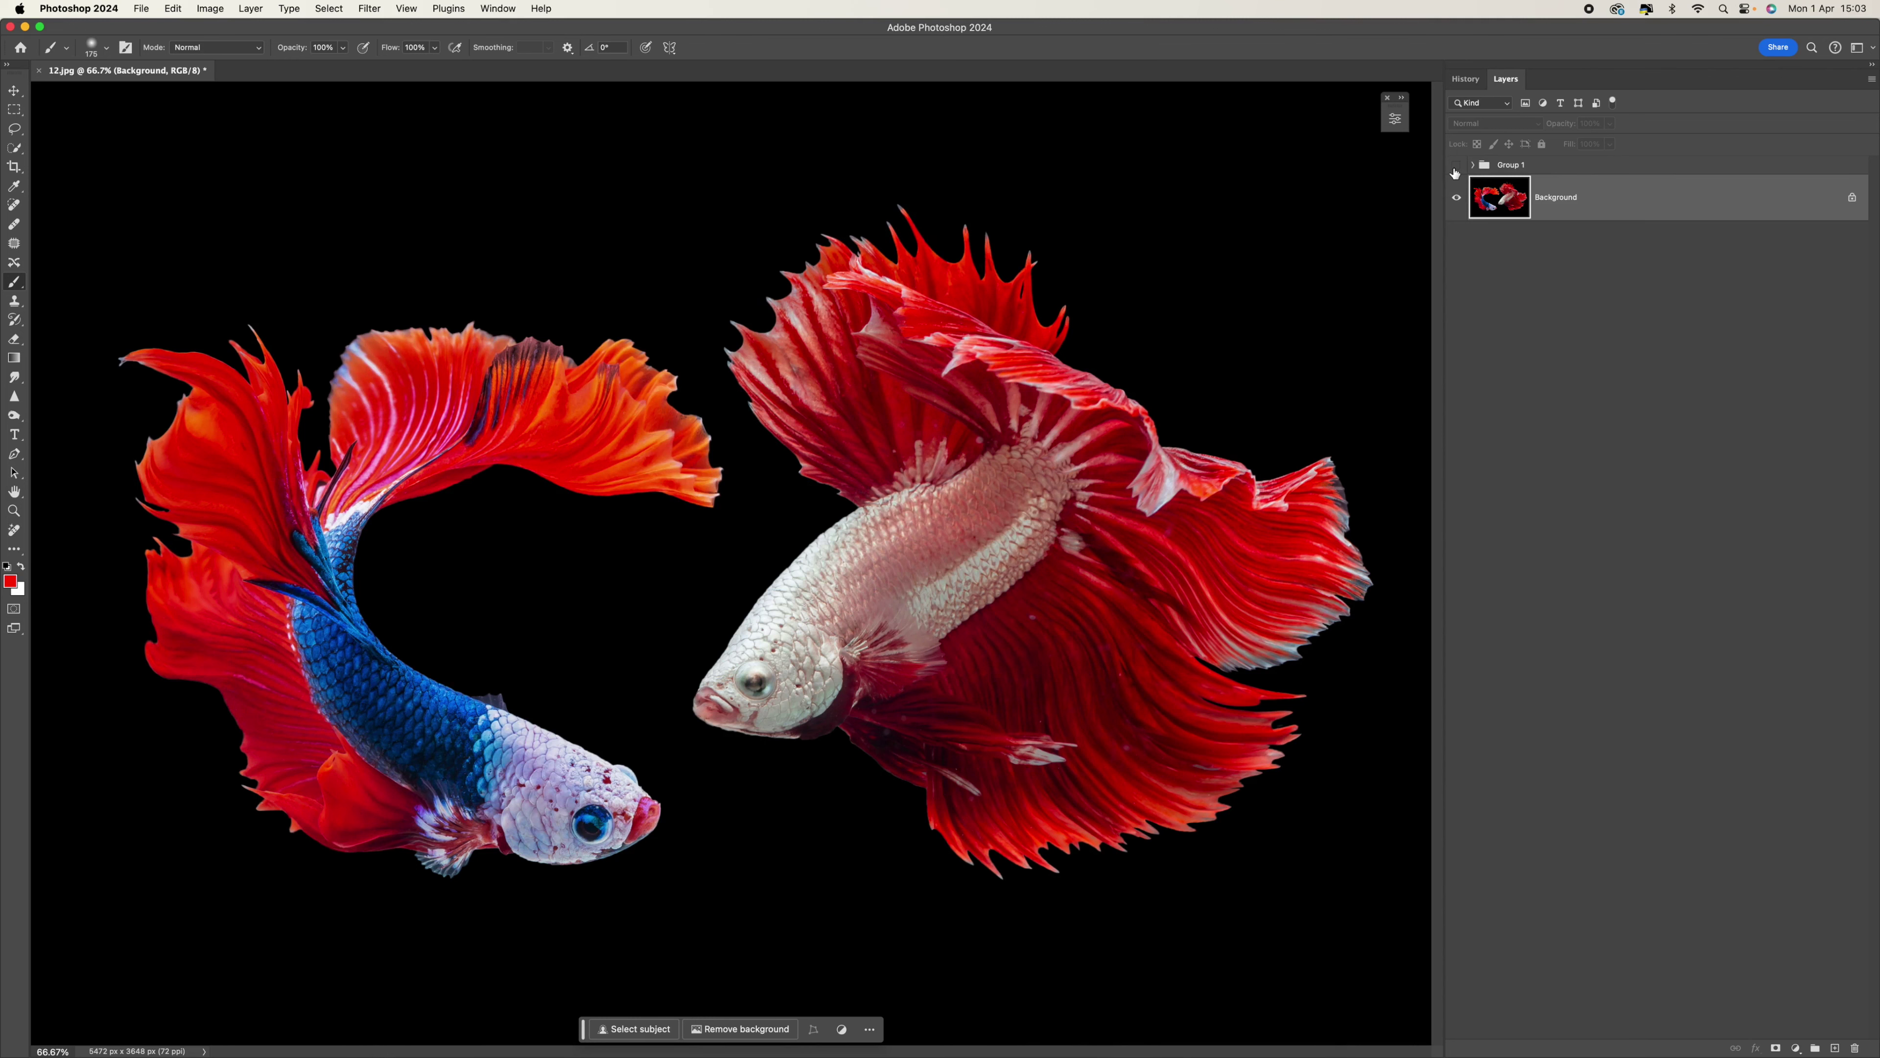
click(1455, 171)
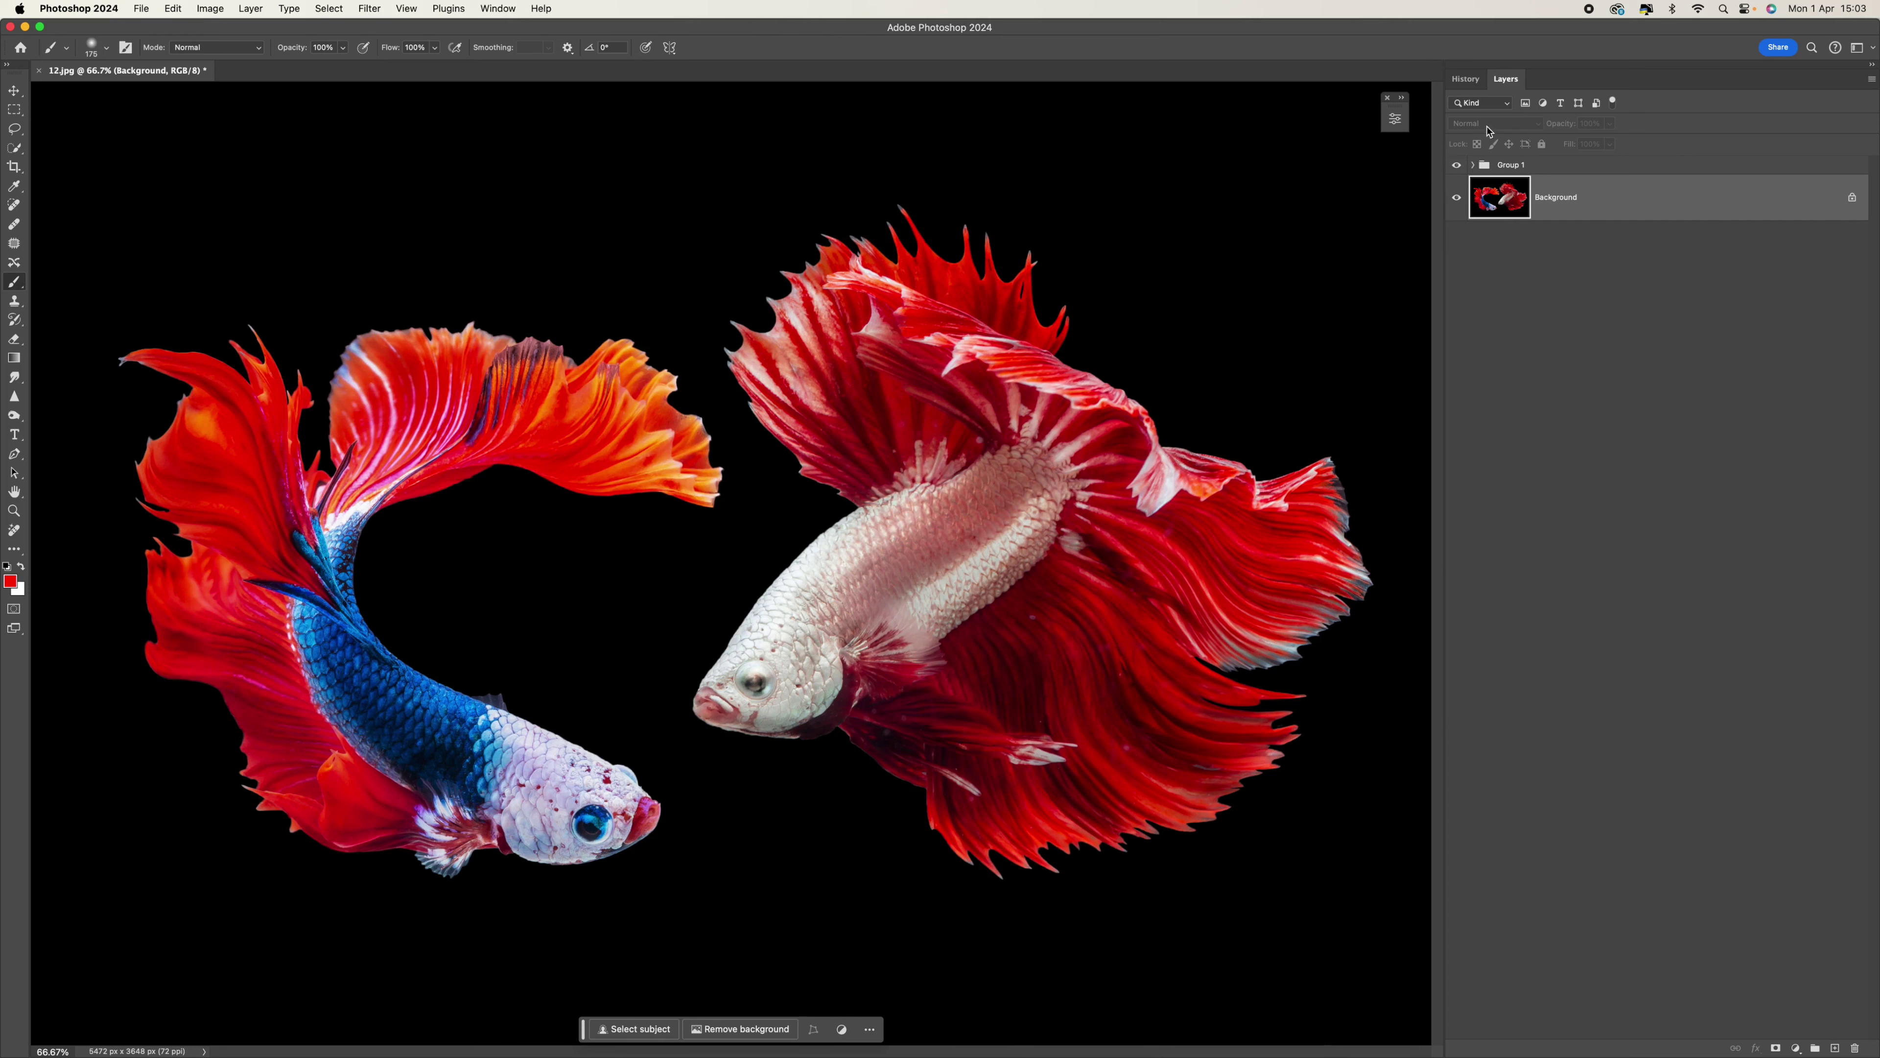
click(1458, 176)
click(1458, 176)
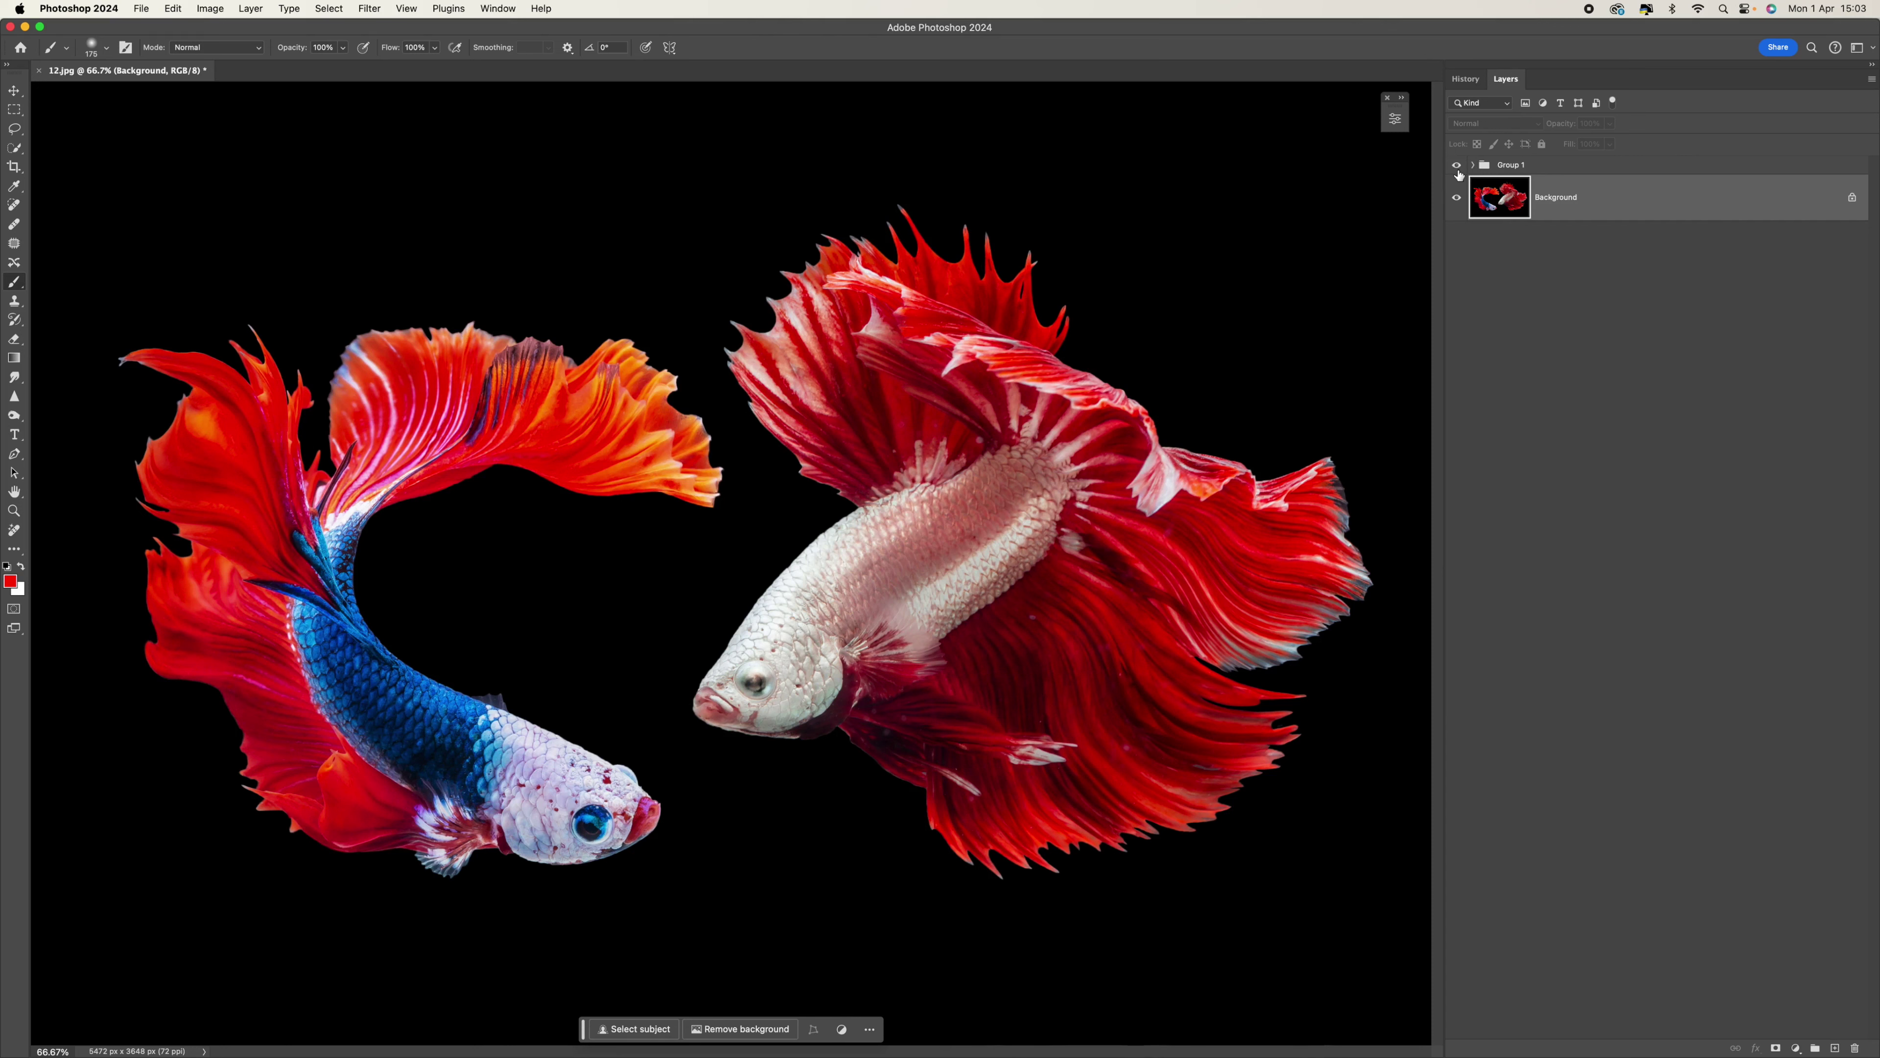